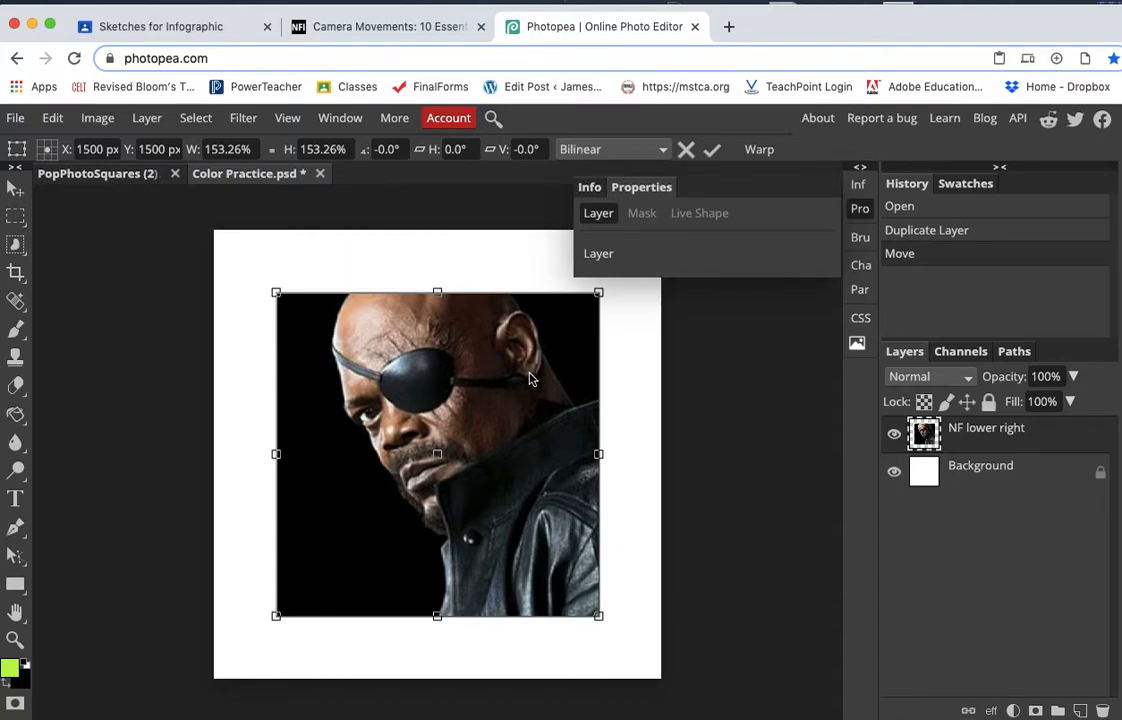
Apply a Levels adjustment to the NF lower right layer with input black at 6 and input white at 238
left_click(98, 119)
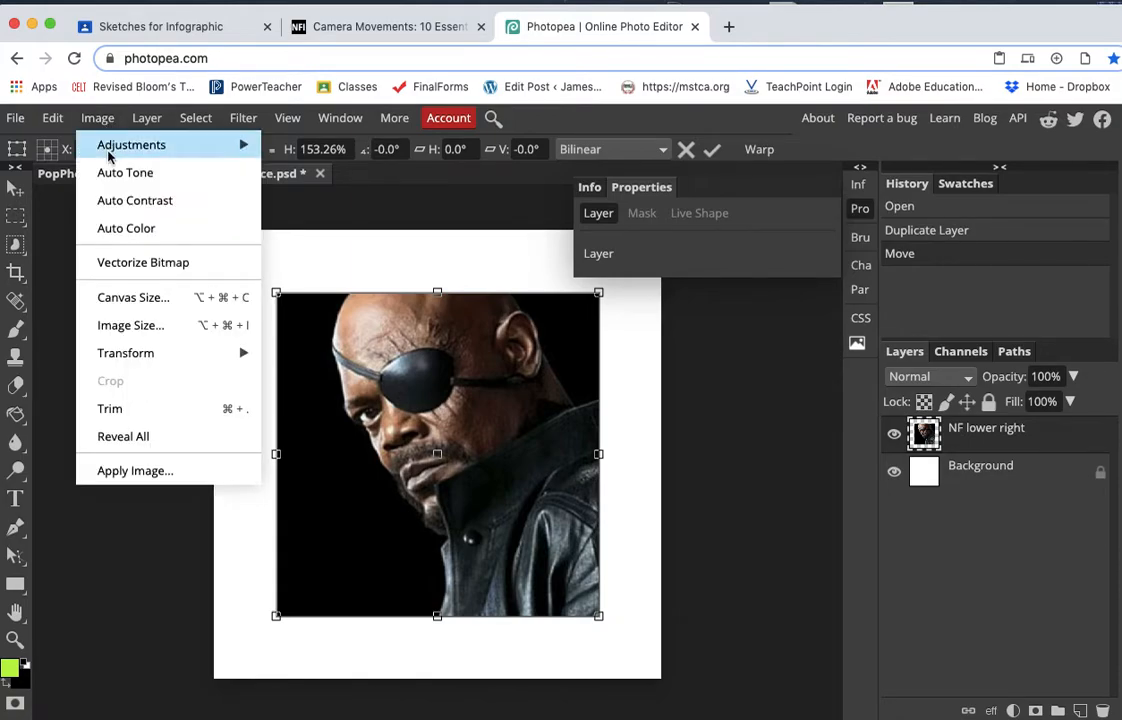
mouse_move(110, 155)
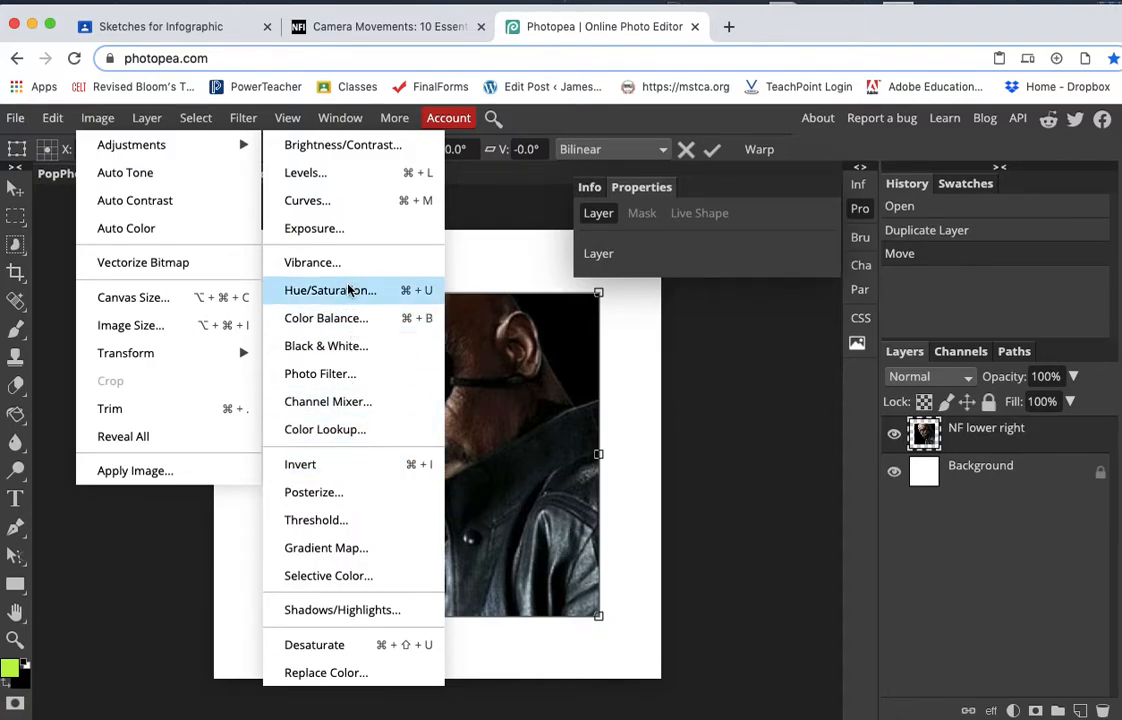
left_click(309, 178)
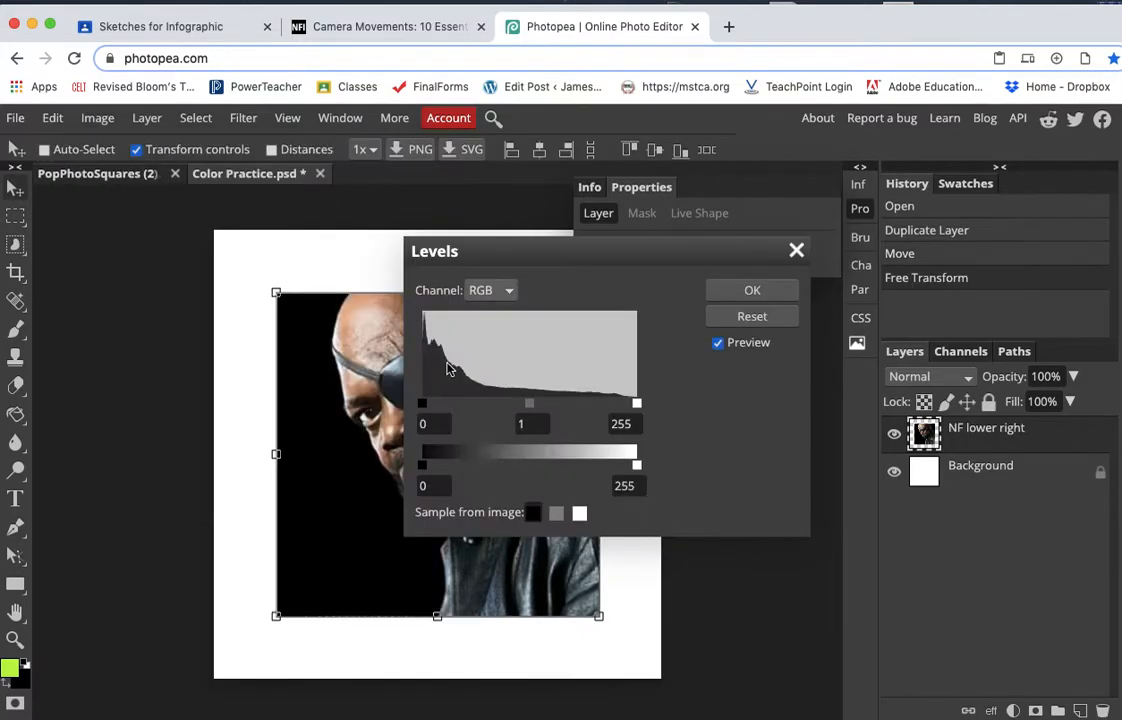
left_click_drag(506, 250, 659, 270)
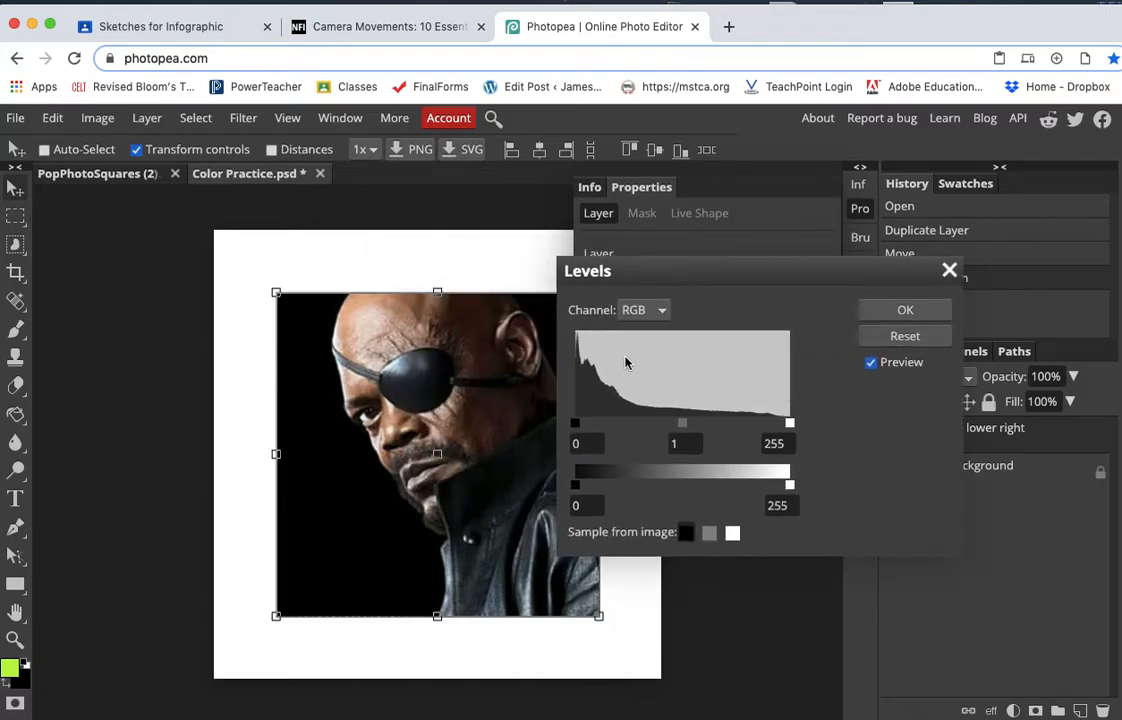
left_click_drag(587, 428, 600, 428)
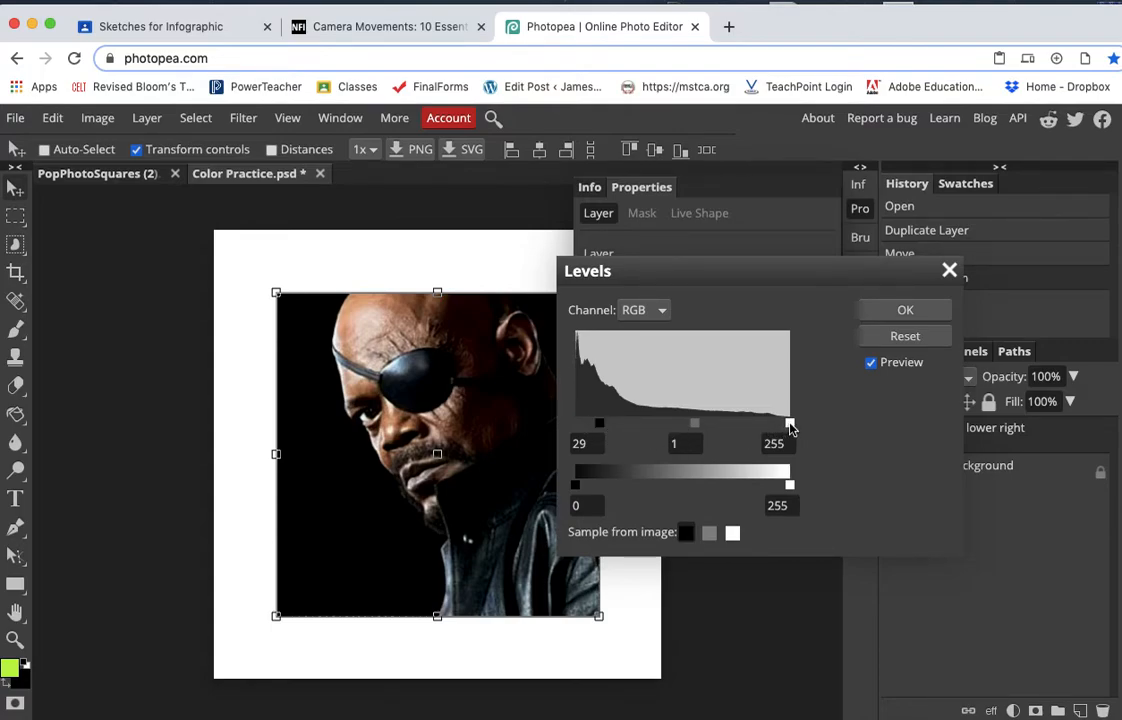
left_click_drag(785, 427, 731, 427)
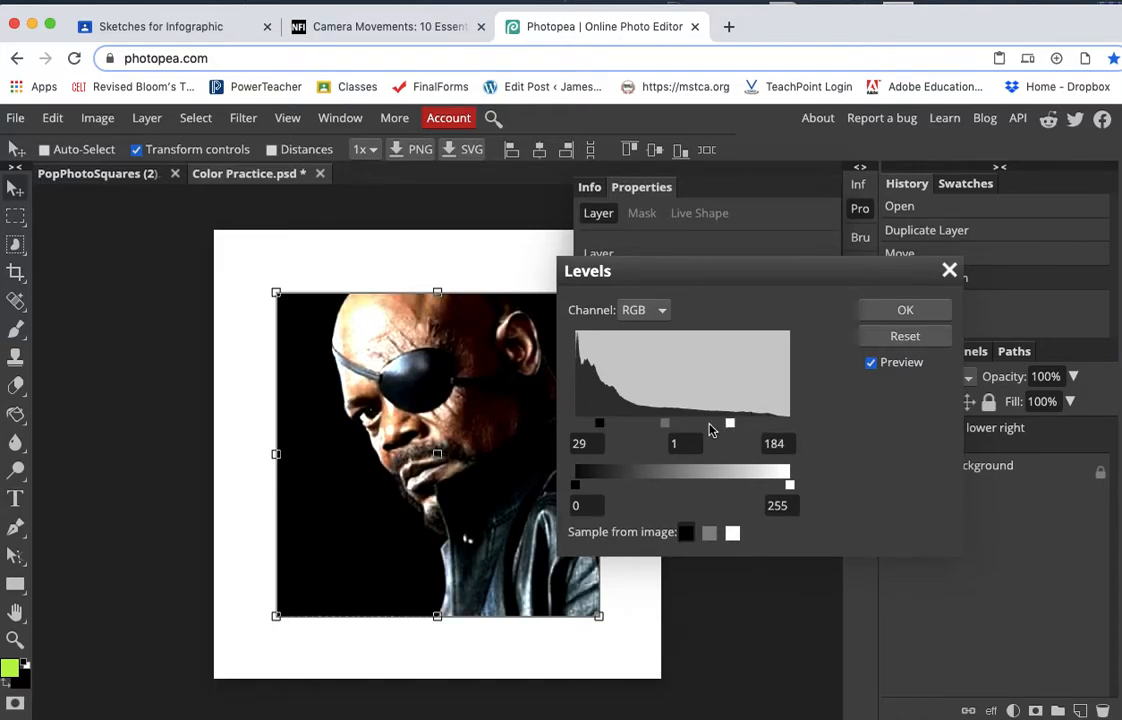
left_click_drag(757, 428, 800, 429)
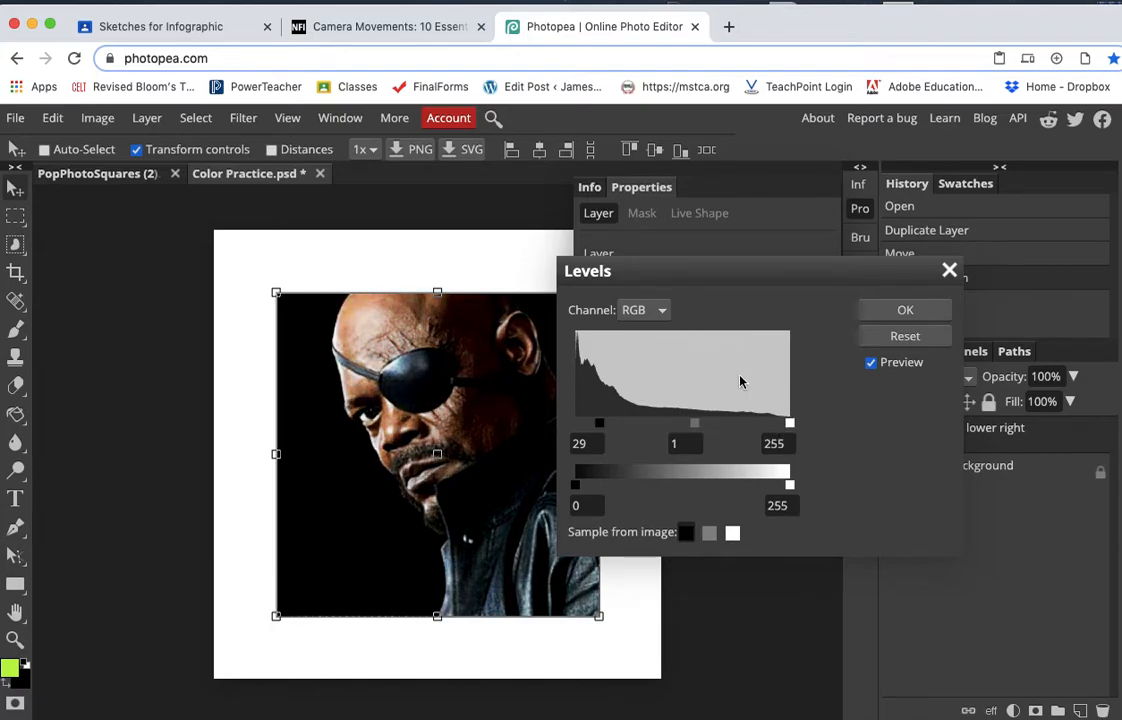
left_click_drag(590, 428, 583, 427)
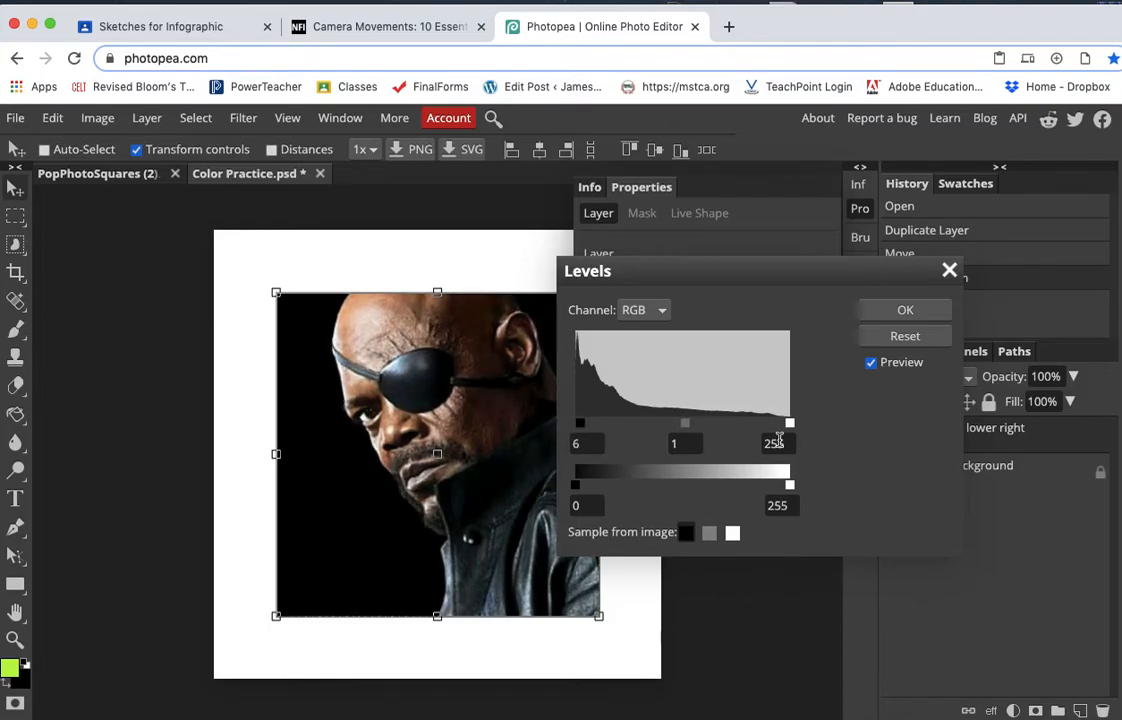
left_click_drag(790, 428, 776, 428)
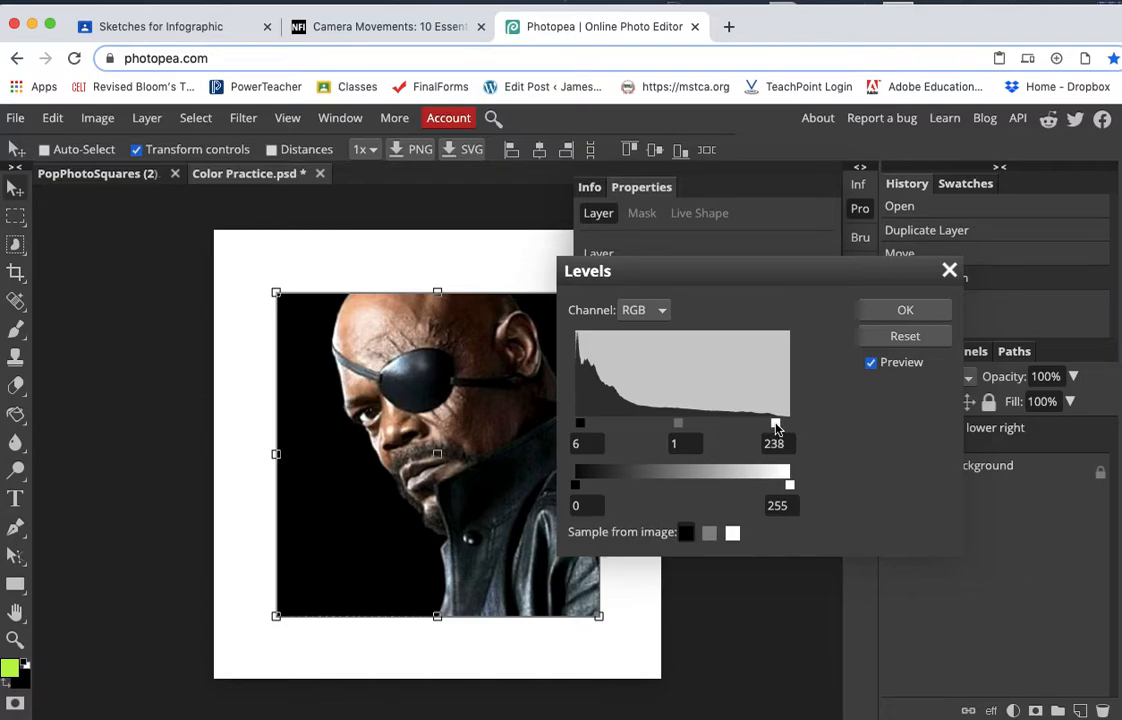
left_click(900, 312)
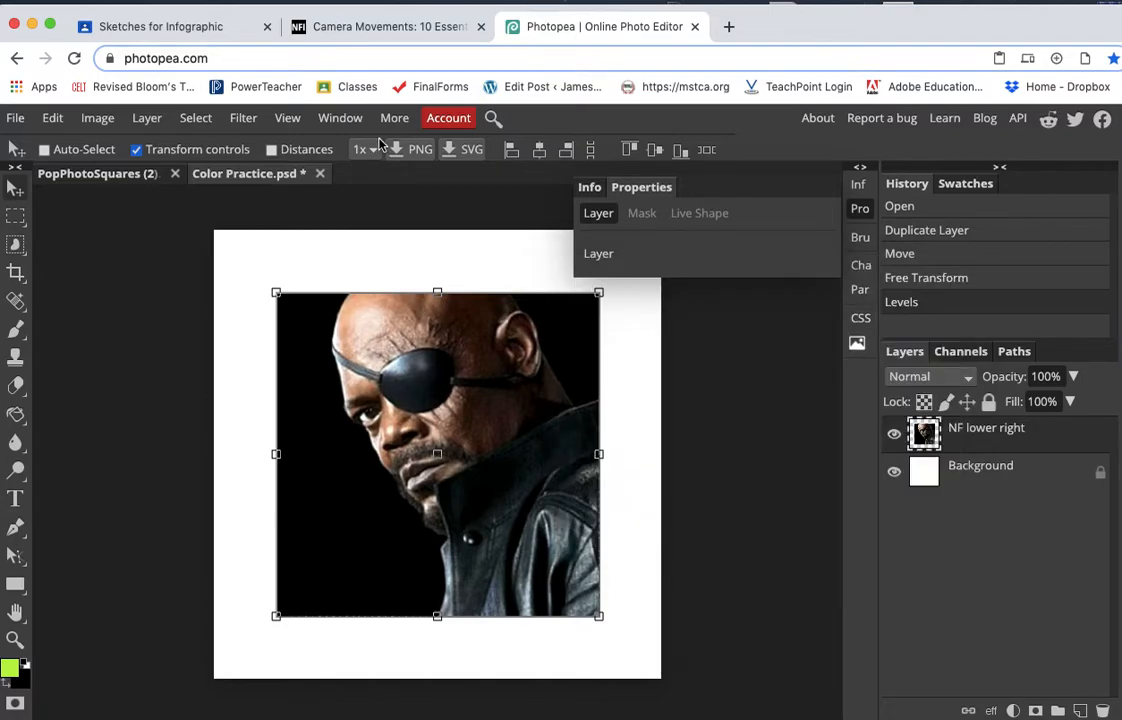
Try Desaturate on the portrait layer and revert to the Levels history state
left_click(152, 119)
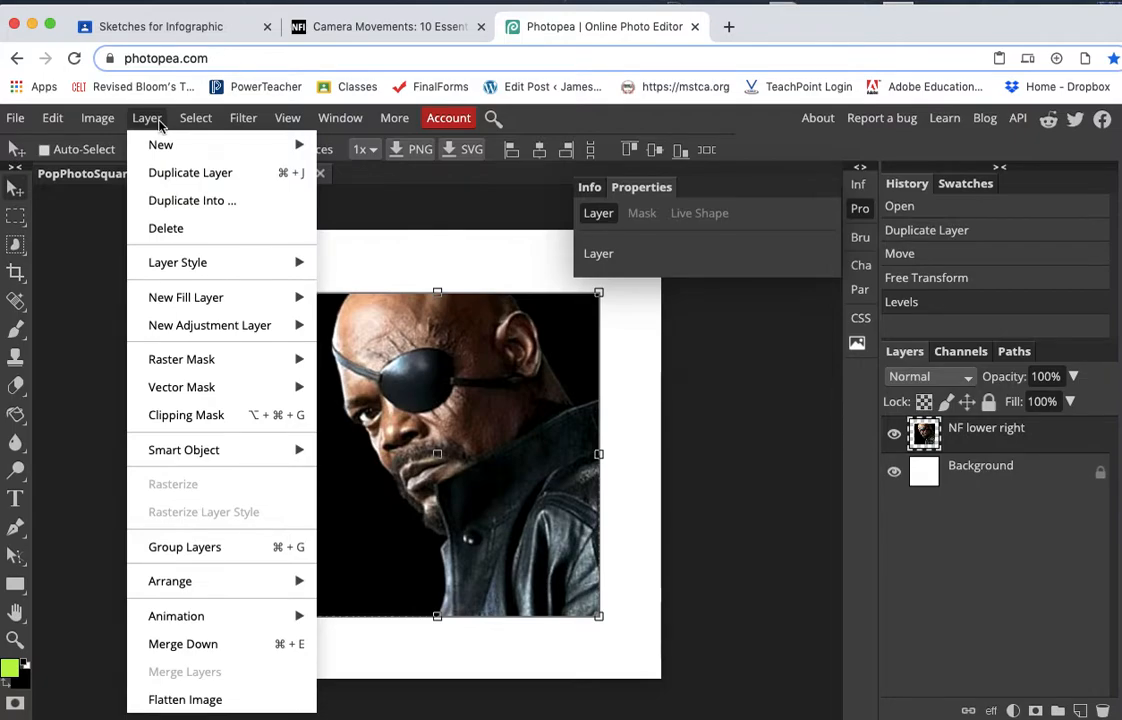
left_click(98, 117)
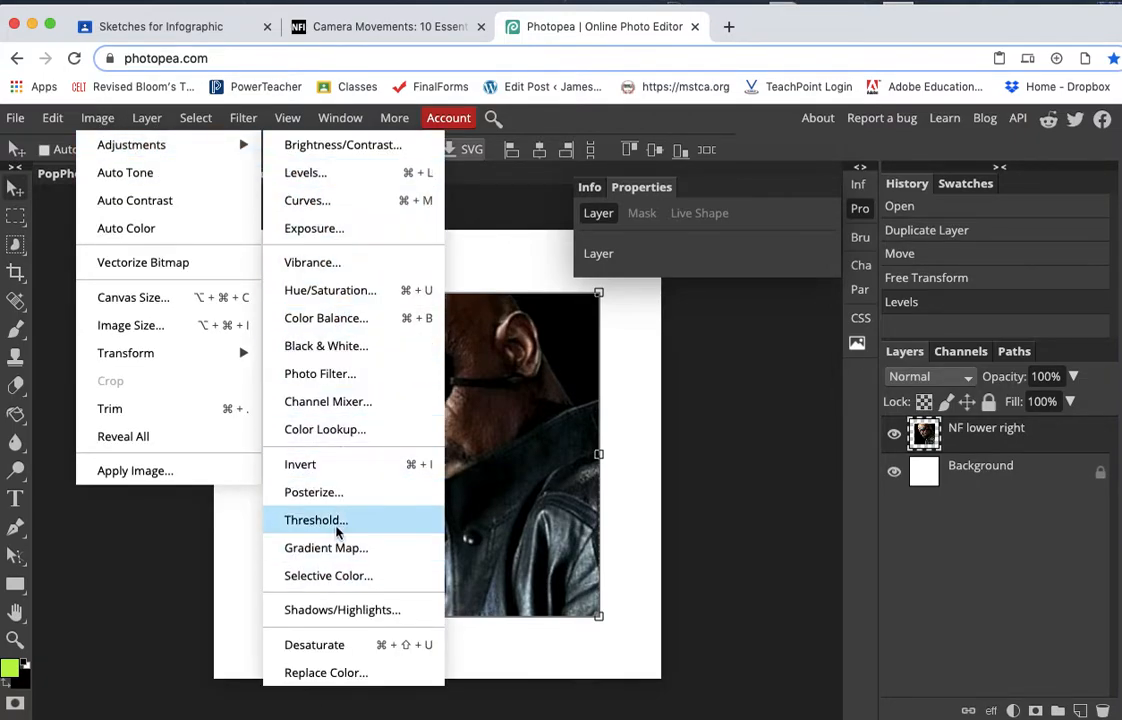
left_click(332, 648)
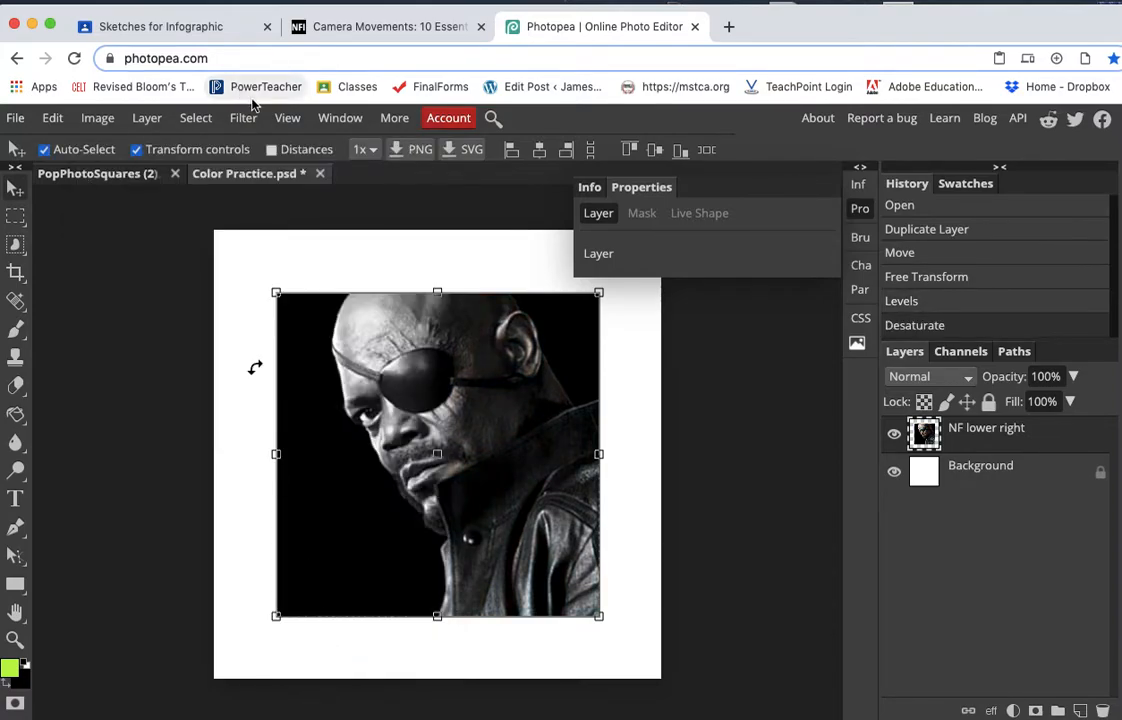
left_click(912, 301)
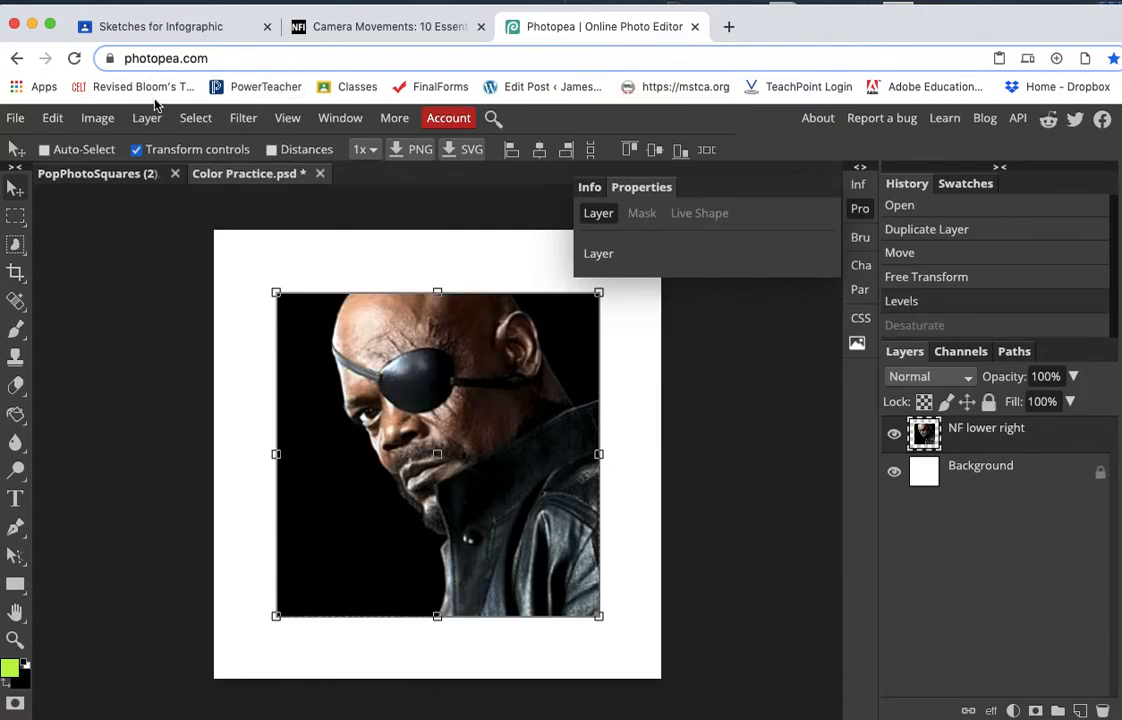
Try a Posterize adjustment with 3 levels on the portrait layer and undo it
left_click(147, 118)
mouse_move(98, 117)
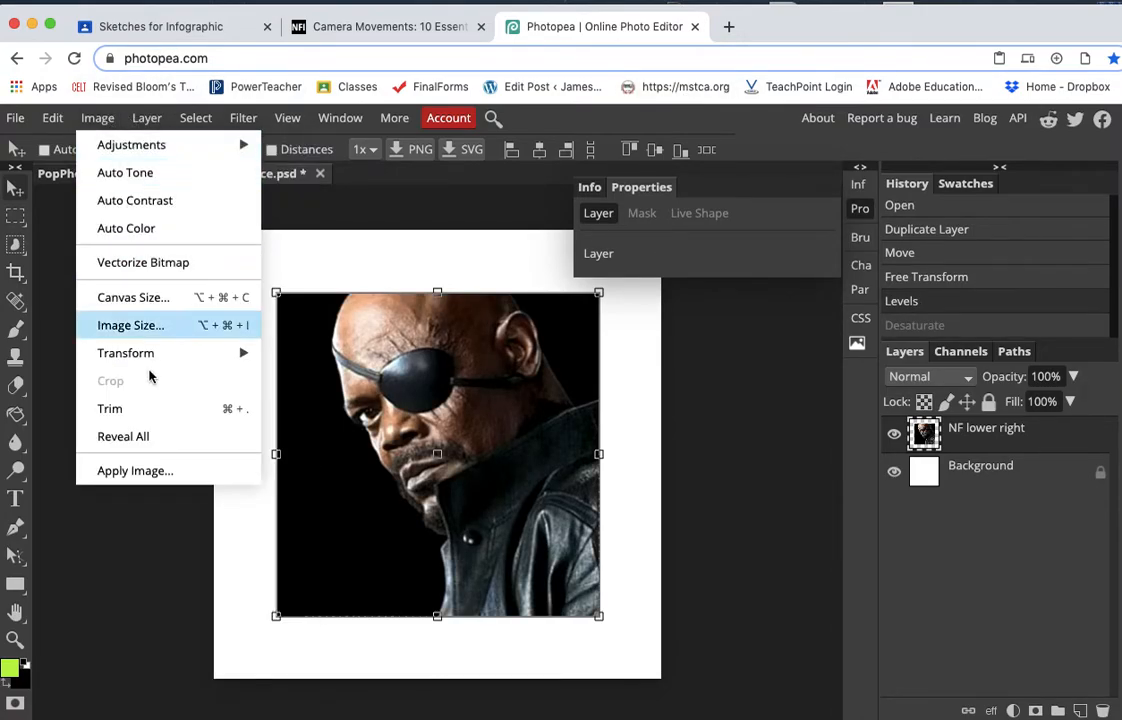
mouse_move(200, 145)
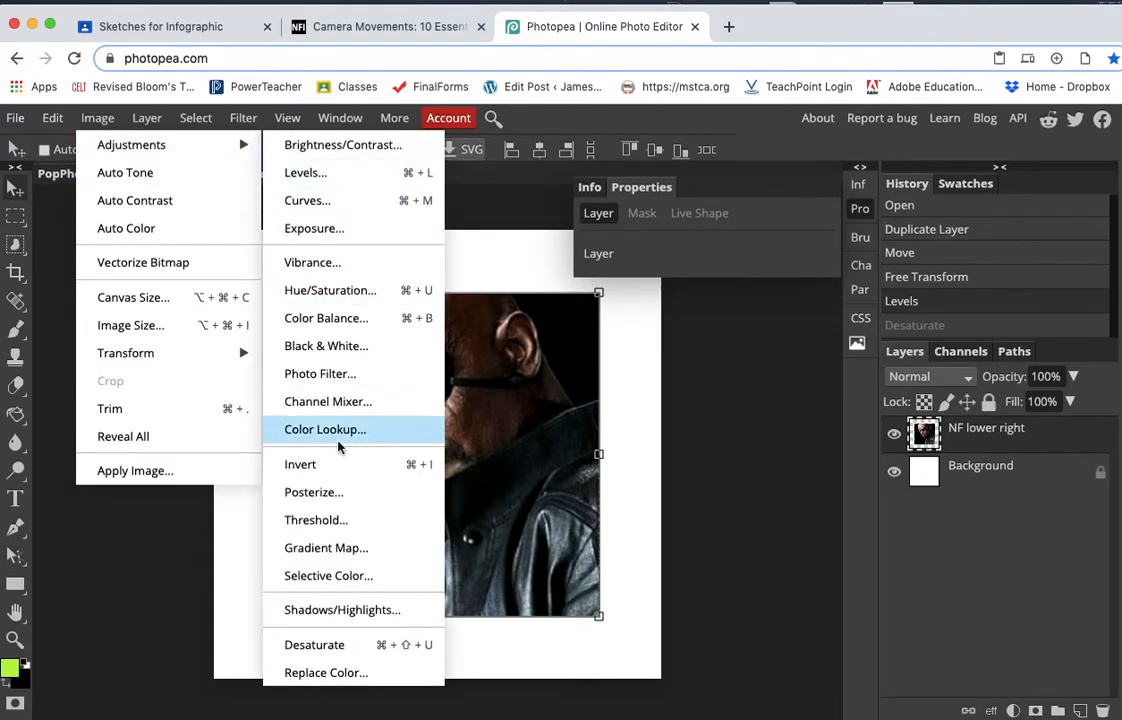
left_click(318, 493)
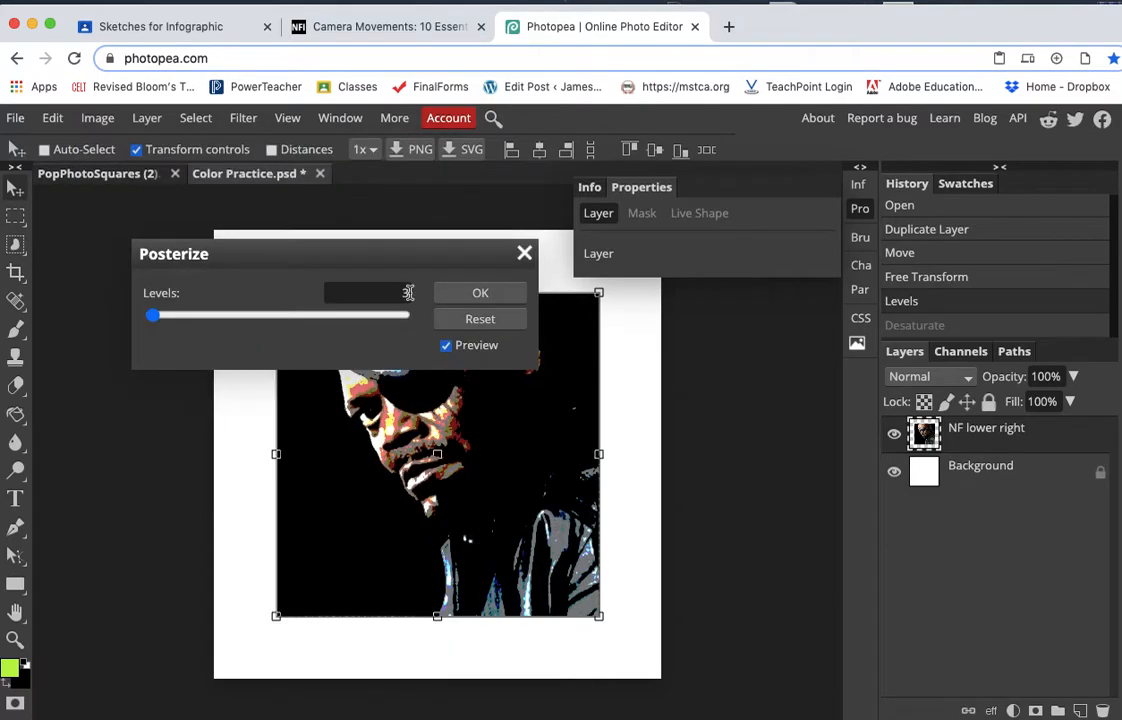
left_click_drag(383, 258, 825, 138)
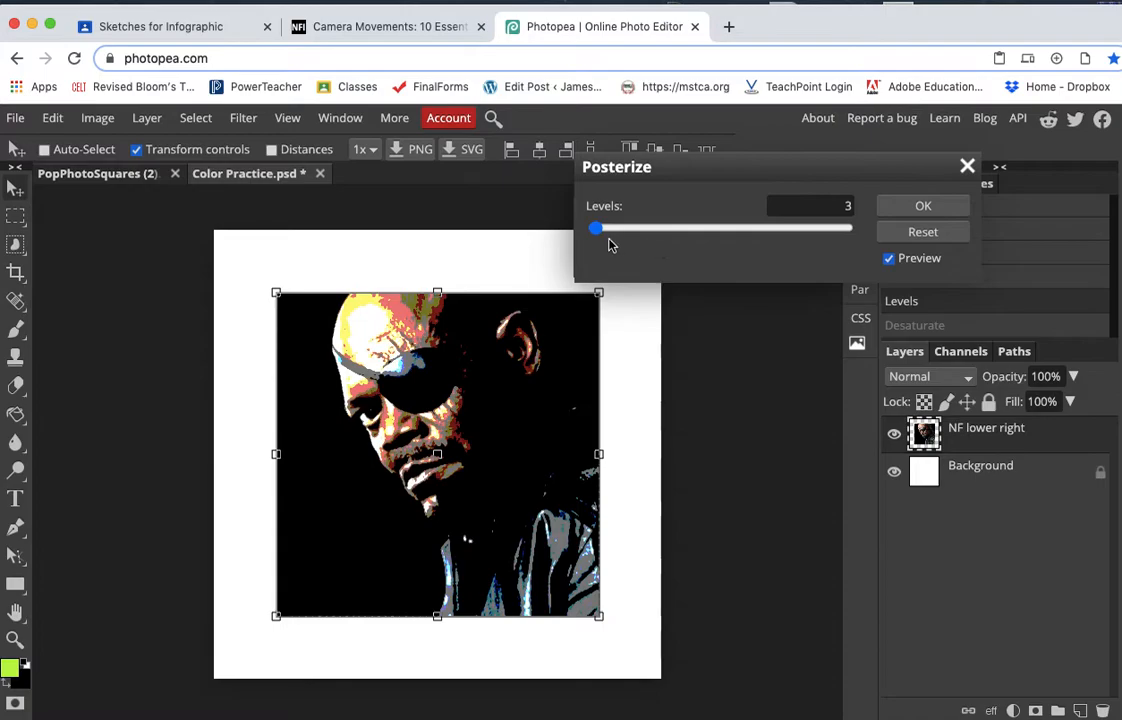
left_click_drag(596, 230, 597, 230)
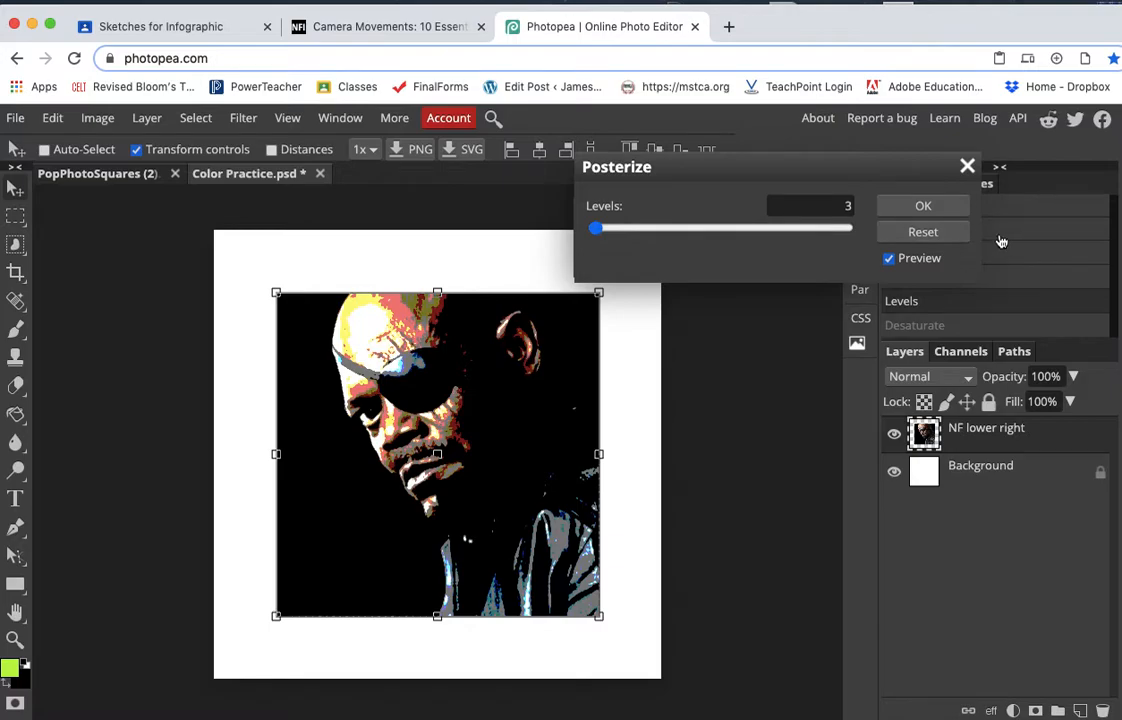
left_click(923, 206)
key("ctrl+z")
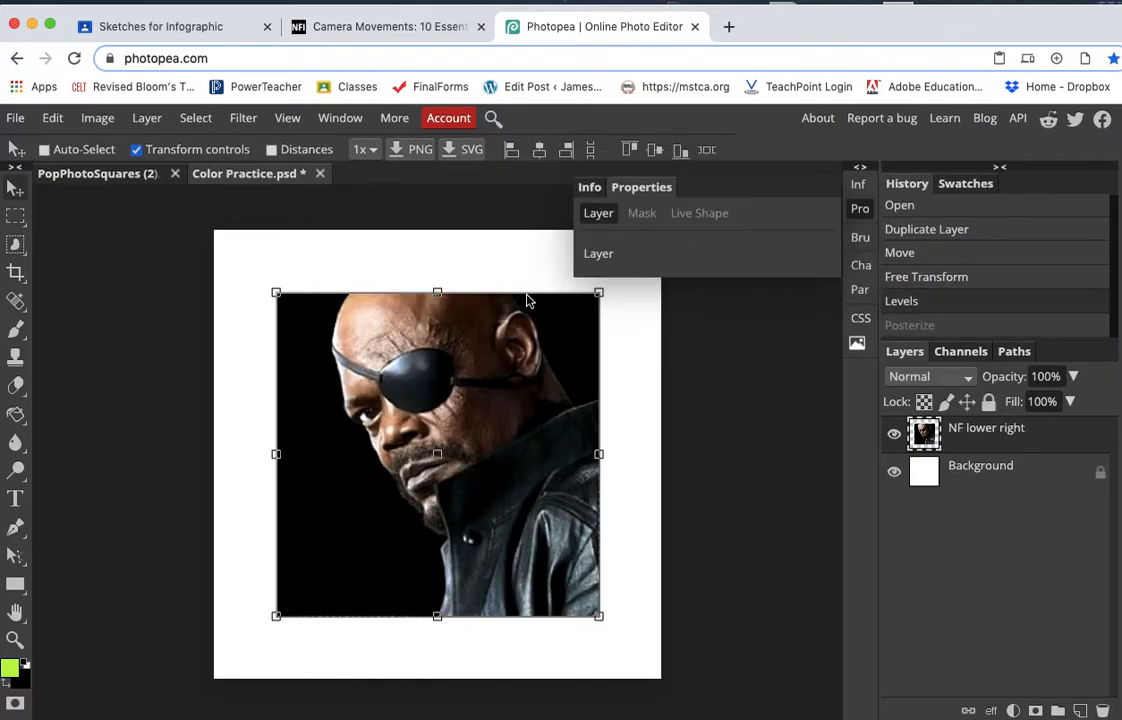
Try inverting the portrait layer's colors and undo the inversion
left_click(98, 118)
left_click(146, 118)
mouse_move(110, 128)
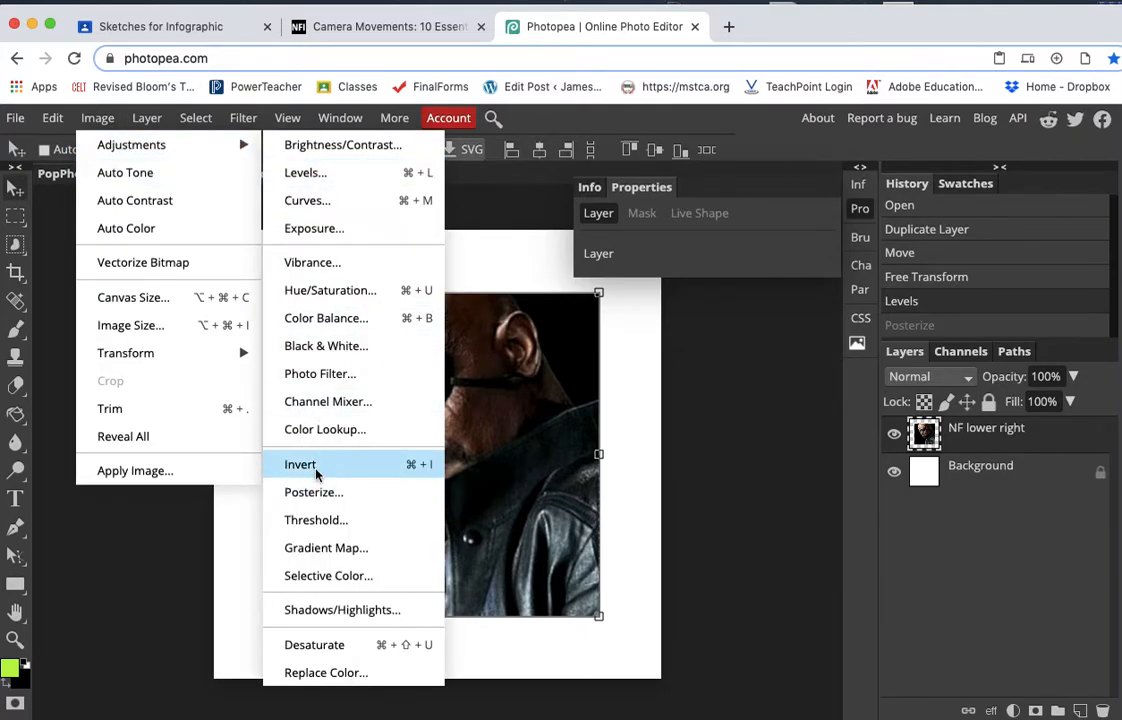
left_click(316, 474)
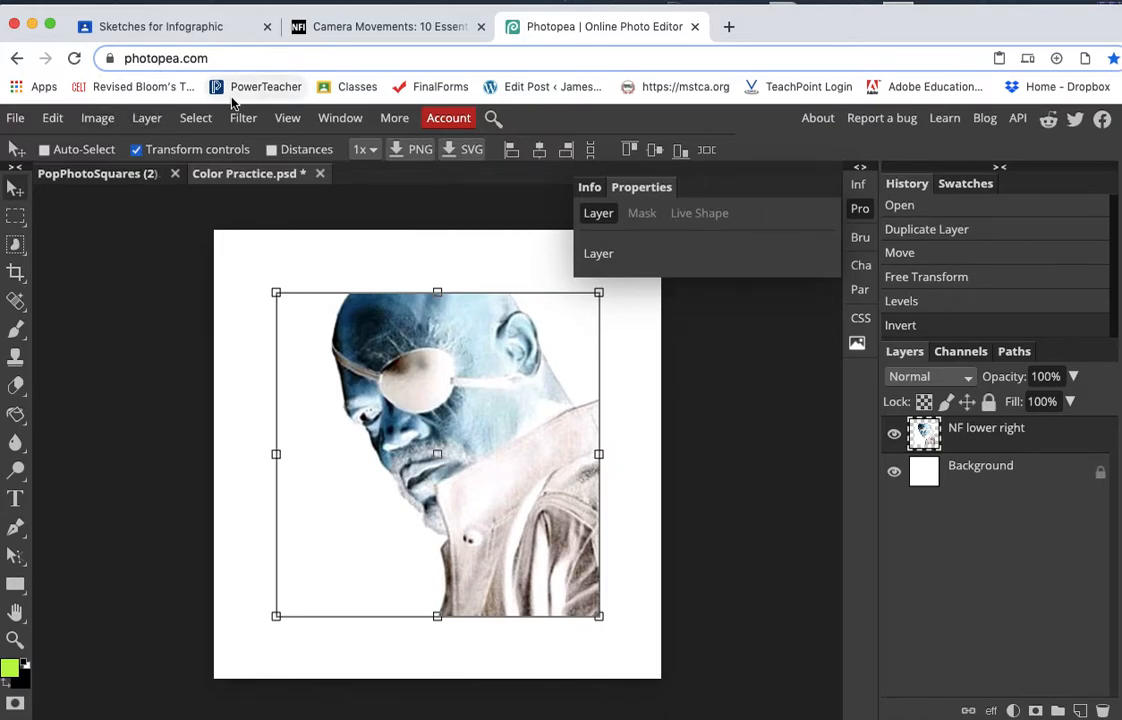
key("ctrl+z")
Try a Hue/Saturation adjustment on the portrait layer with hue -83 and saturation 53
left_click(97, 118)
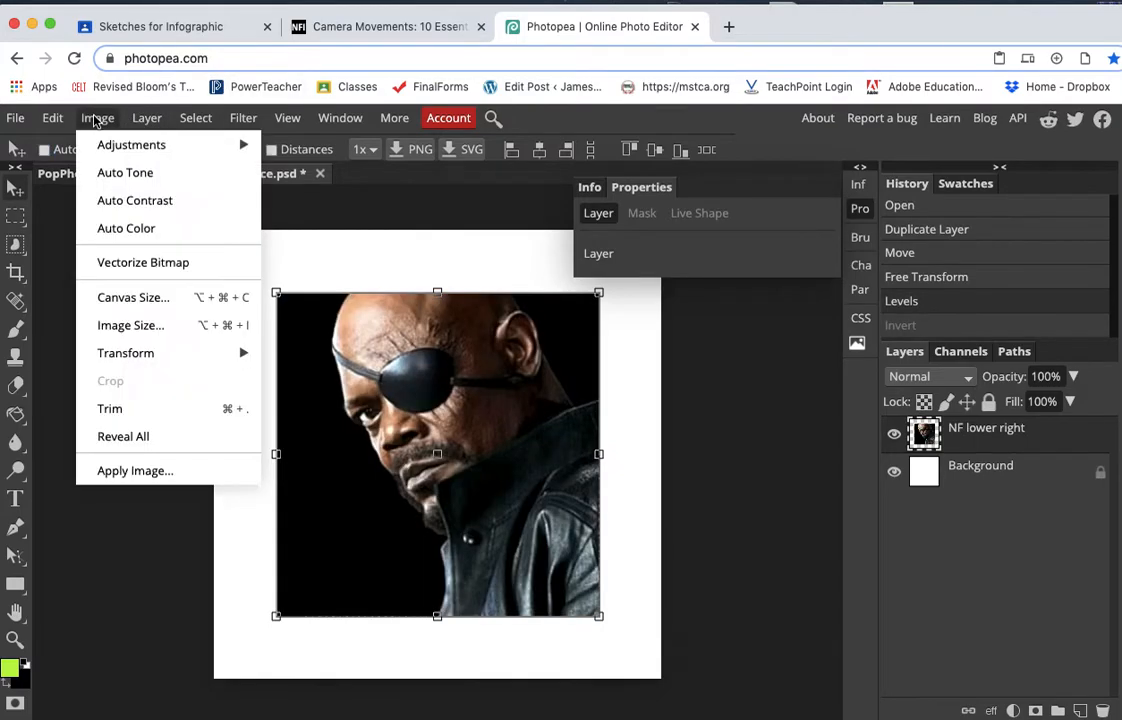
mouse_move(120, 144)
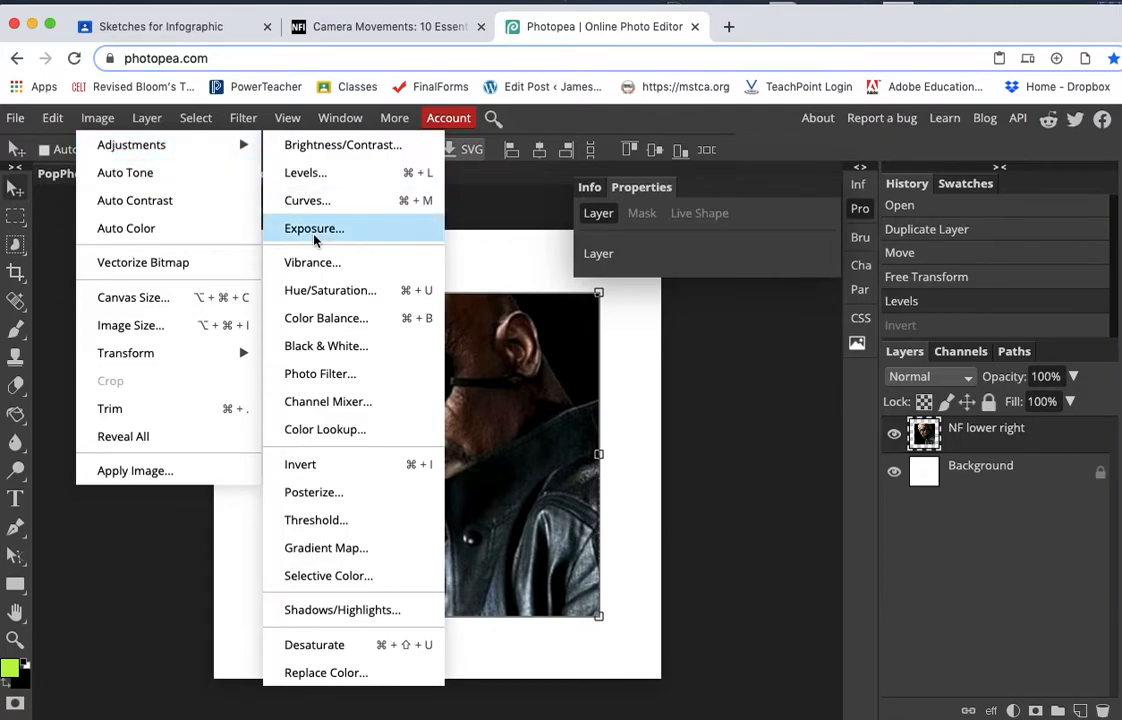
left_click(362, 293)
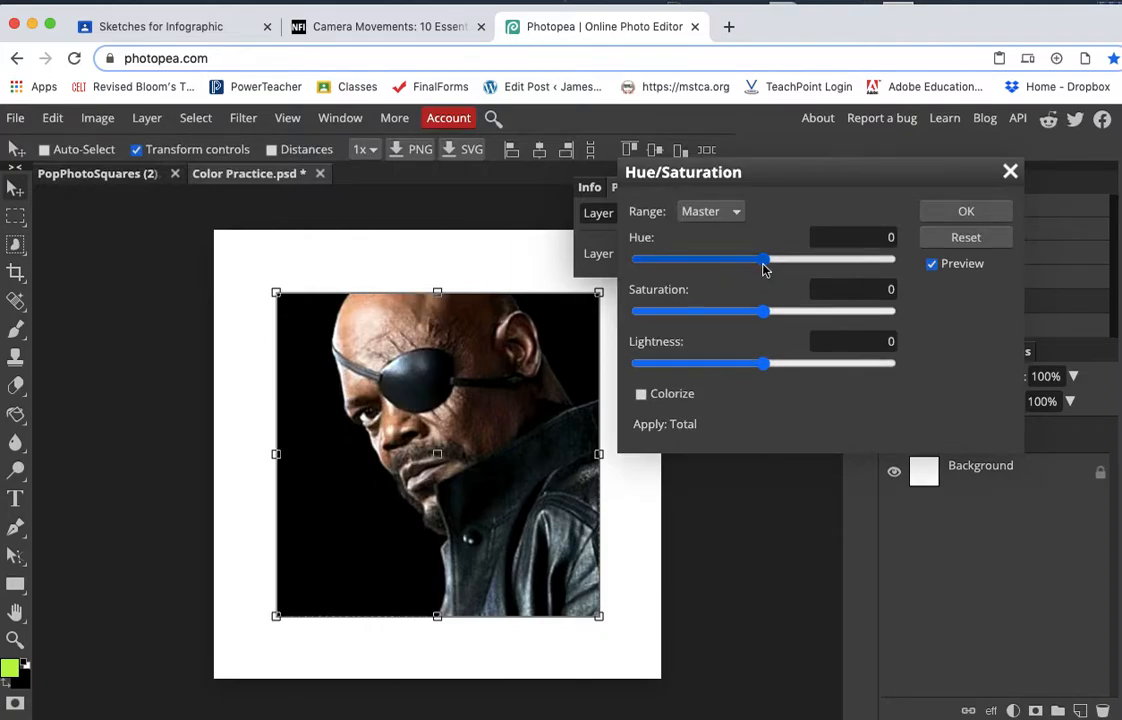
left_click_drag(764, 262, 707, 262)
left_click_drag(768, 320, 830, 322)
mouse_move(706, 262)
left_mouse_down()
mouse_move(799, 272)
mouse_move(708, 262)
left_mouse_up()
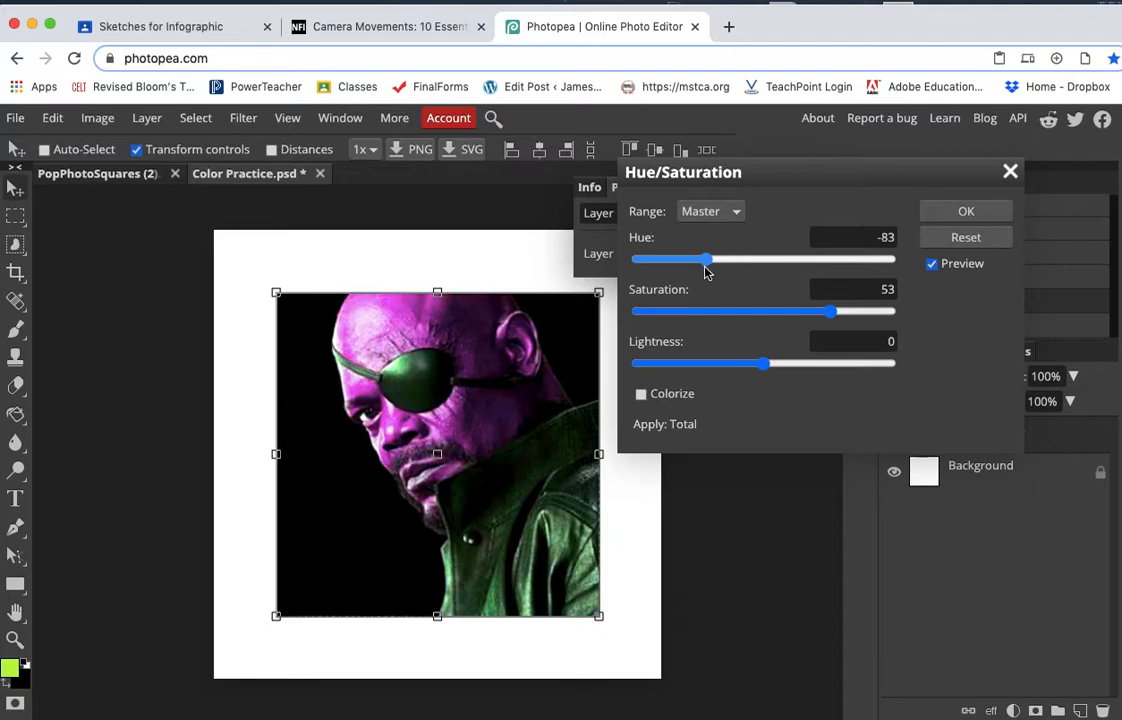
Try colorizing the portrait with hue -115 and saturation 67, apply the adjustment and undo it
left_click(642, 396)
left_click_drag(709, 261, 685, 270)
left_click_drag(841, 310, 849, 310)
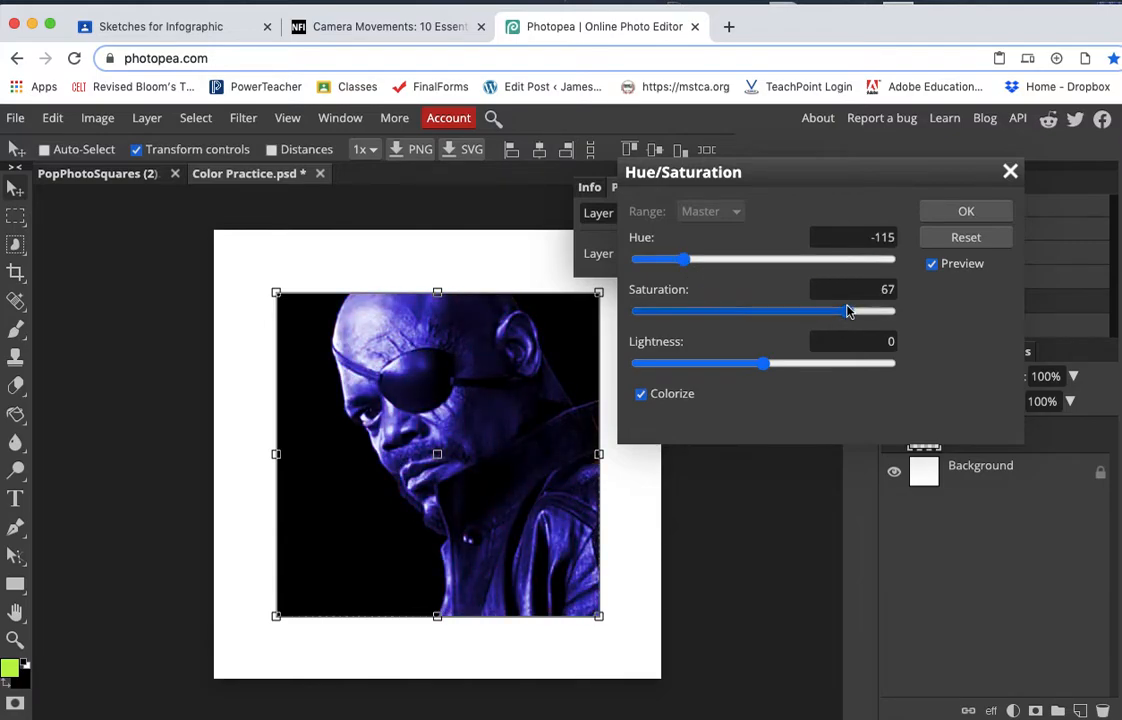
left_click(965, 213)
key("super+z")
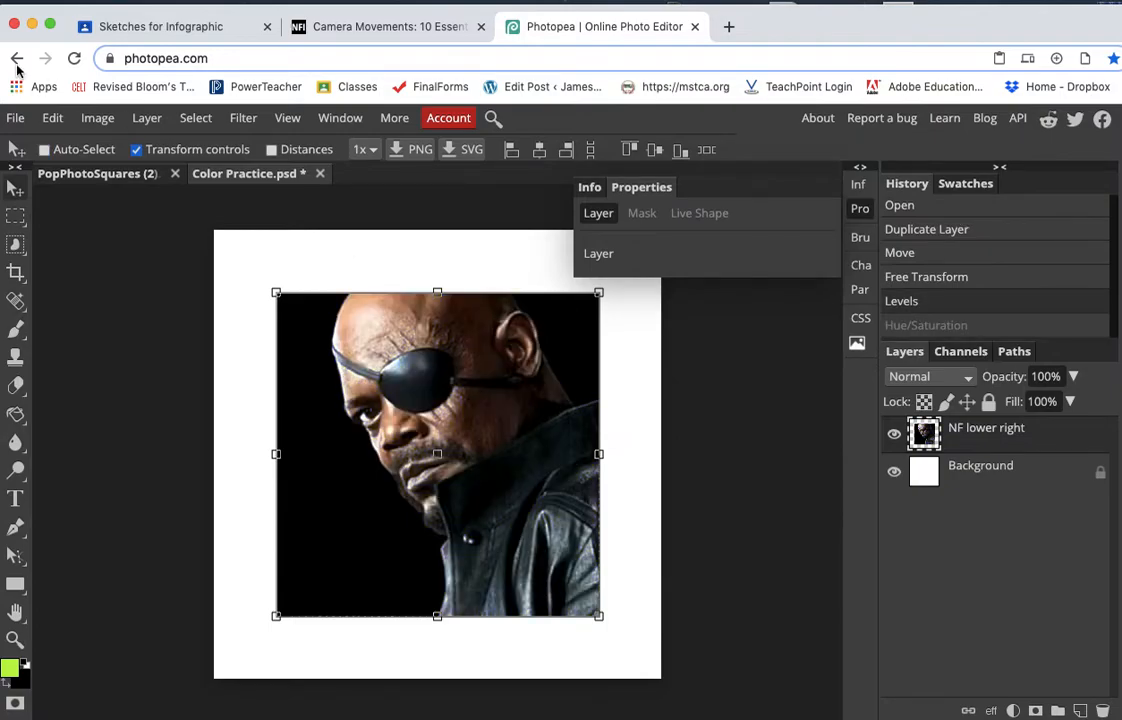
Start a Color Balance adjustment on the portrait layer and set the highlights' red to 1
left_click(97, 118)
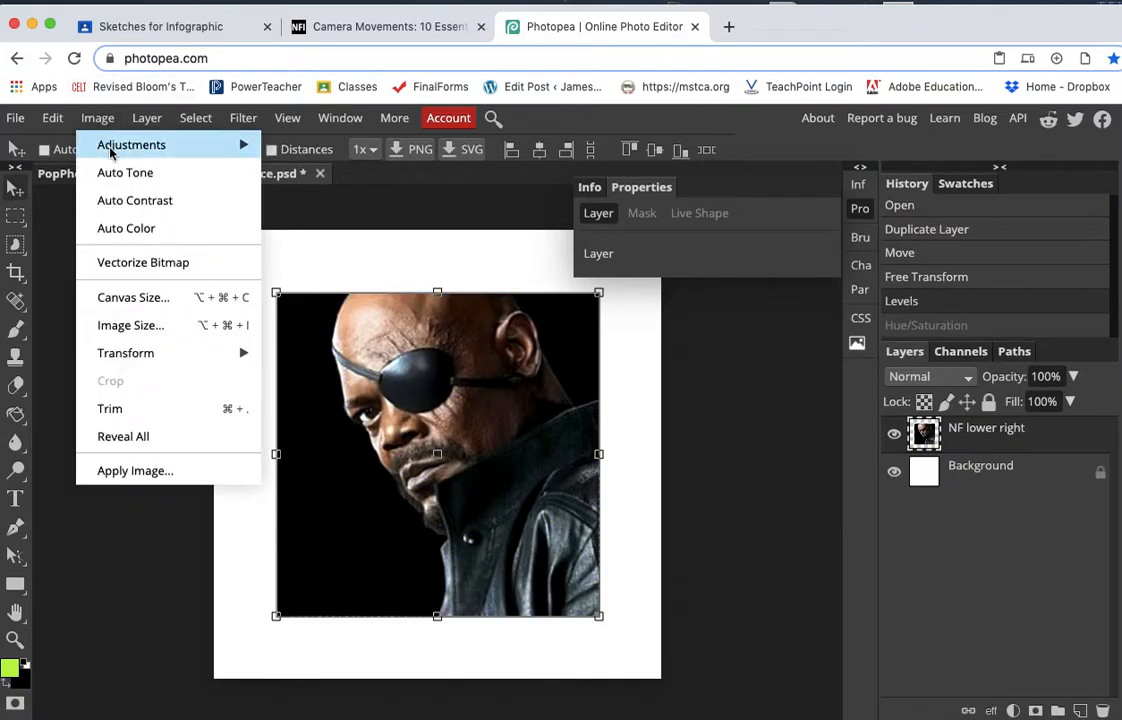
mouse_move(110, 150)
left_click(345, 330)
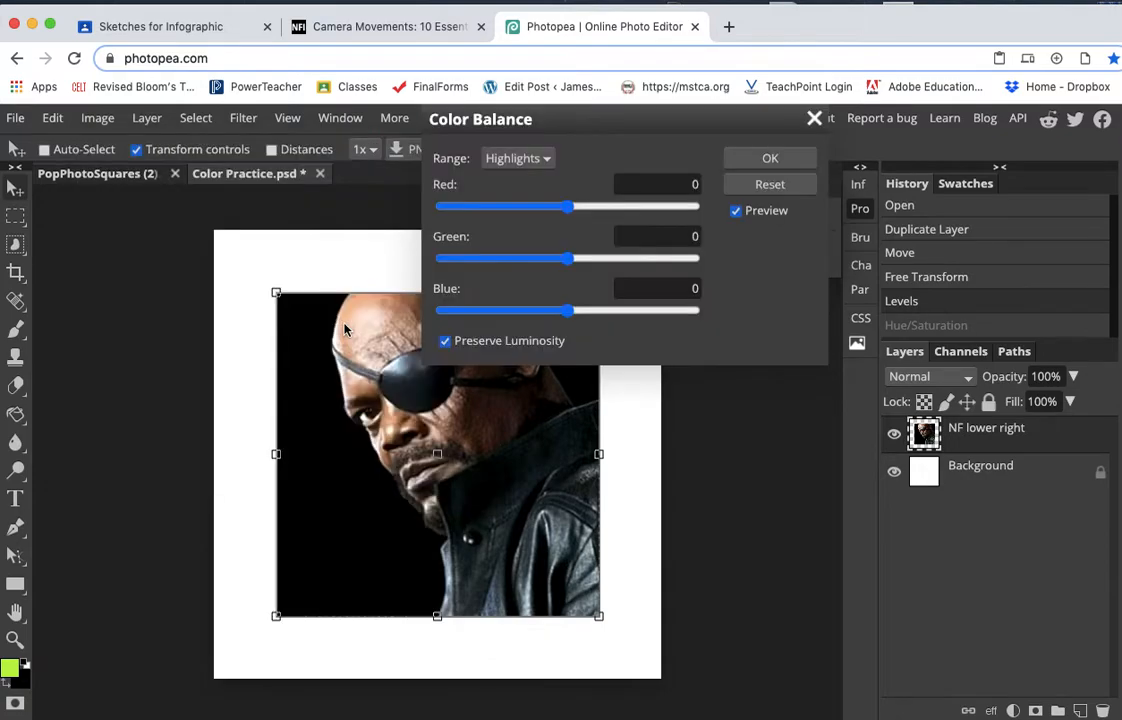
mouse_move(571, 210)
left_mouse_down()
mouse_move(660, 213)
mouse_move(568, 209)
left_mouse_up()
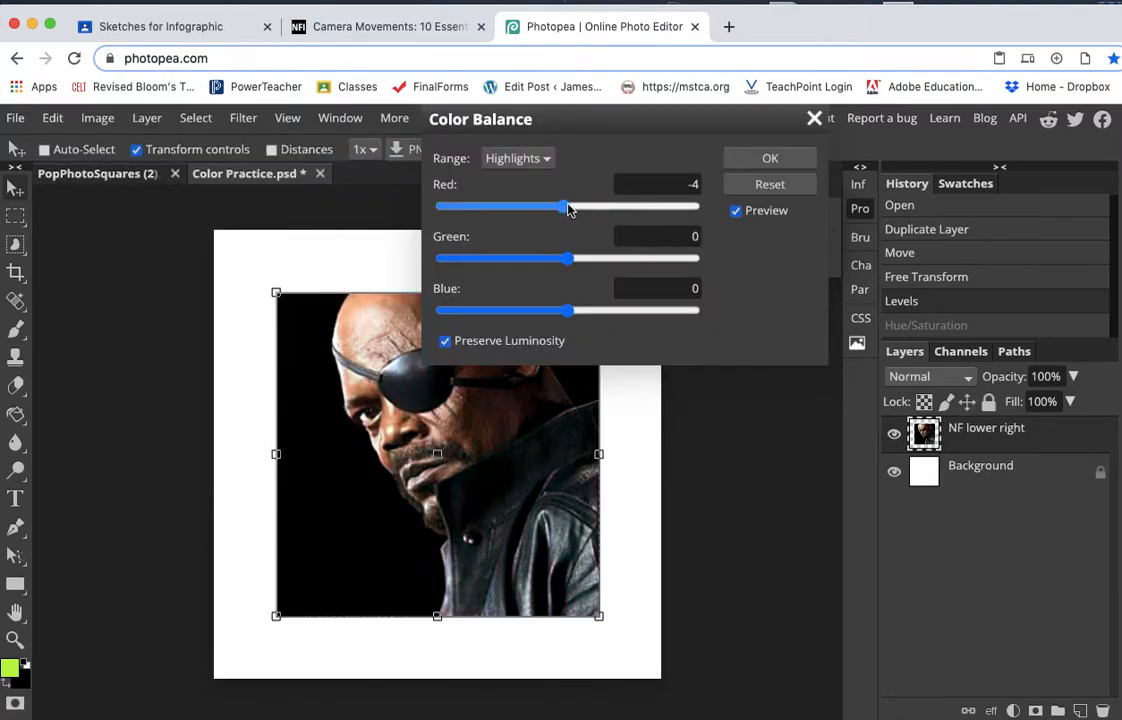
Set the Color Balance shadows to red 1, green -3 and blue -2, and apply the adjustment
left_click(510, 158)
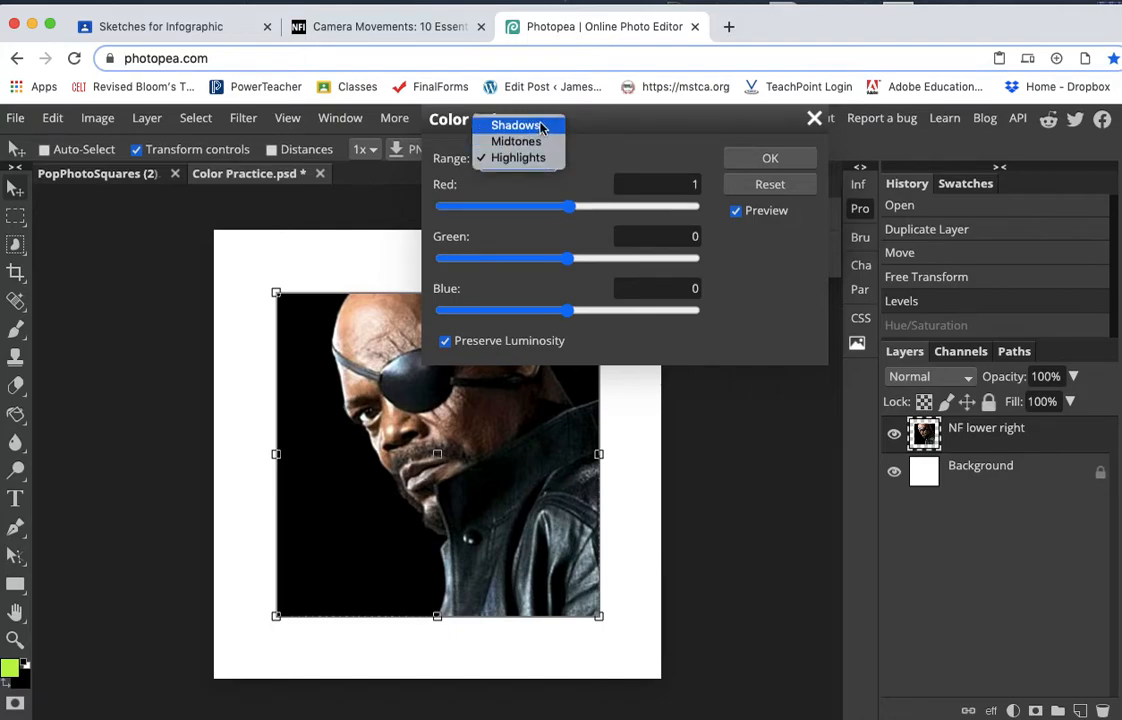
left_click(540, 124)
mouse_move(571, 208)
left_mouse_down()
mouse_move(681, 212)
mouse_move(467, 211)
mouse_move(570, 210)
left_mouse_up()
mouse_move(567, 262)
left_mouse_down()
mouse_move(671, 258)
mouse_move(587, 258)
left_mouse_up()
left_click_drag(474, 247, 469, 250)
left_click(564, 259)
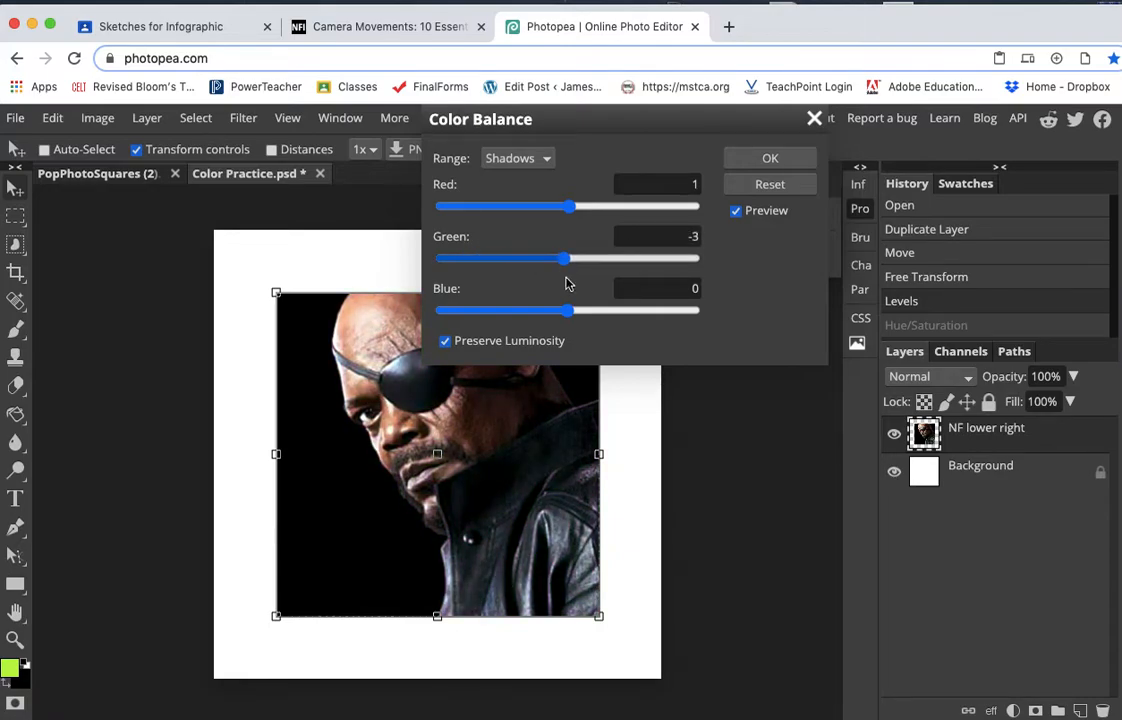
mouse_move(569, 316)
left_mouse_down()
mouse_move(666, 311)
mouse_move(468, 312)
mouse_move(566, 310)
left_mouse_up()
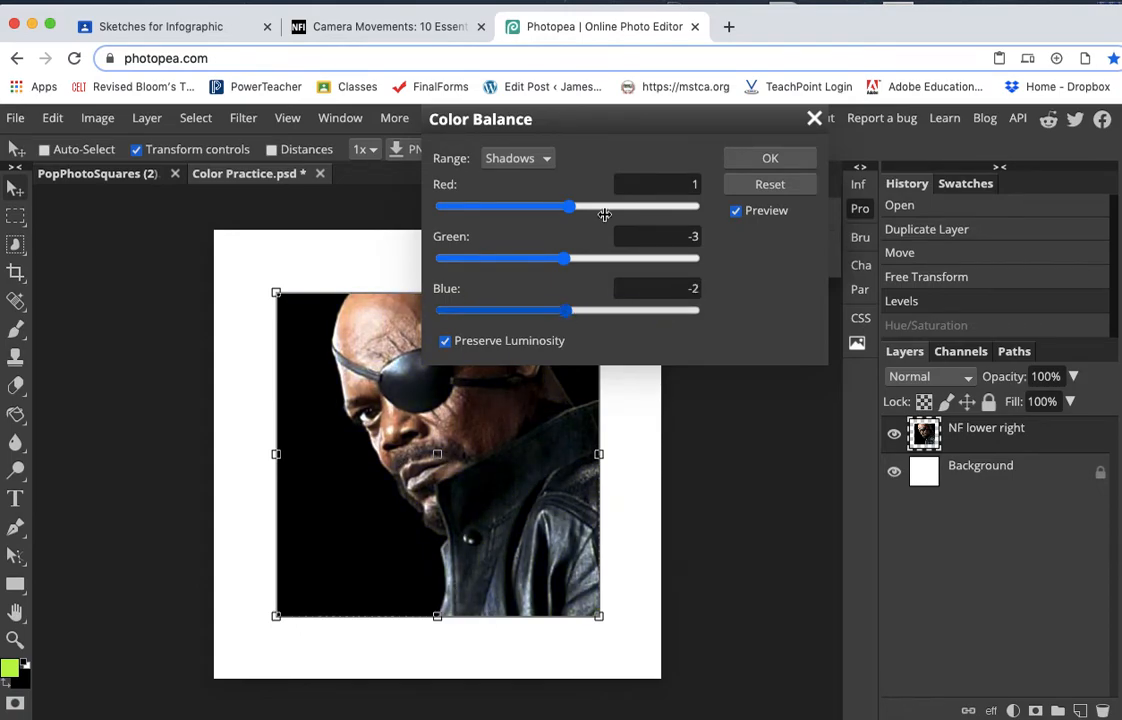
left_click(768, 158)
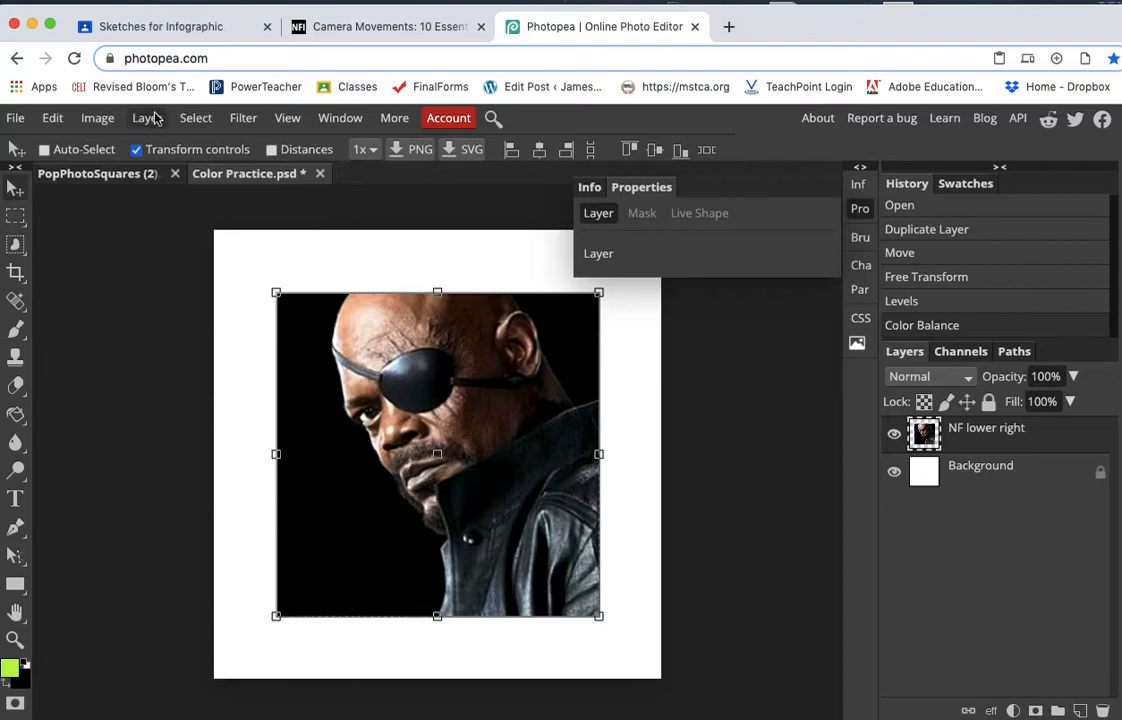
left_click(97, 118)
mouse_move(100, 145)
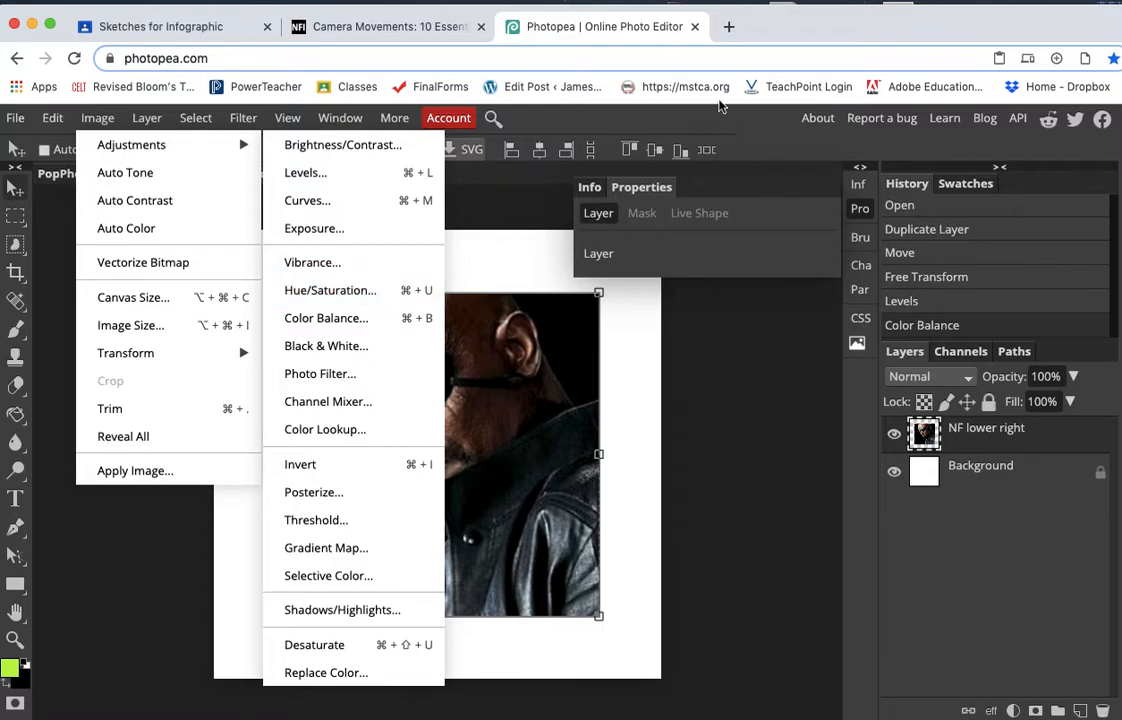
left_click(610, 104)
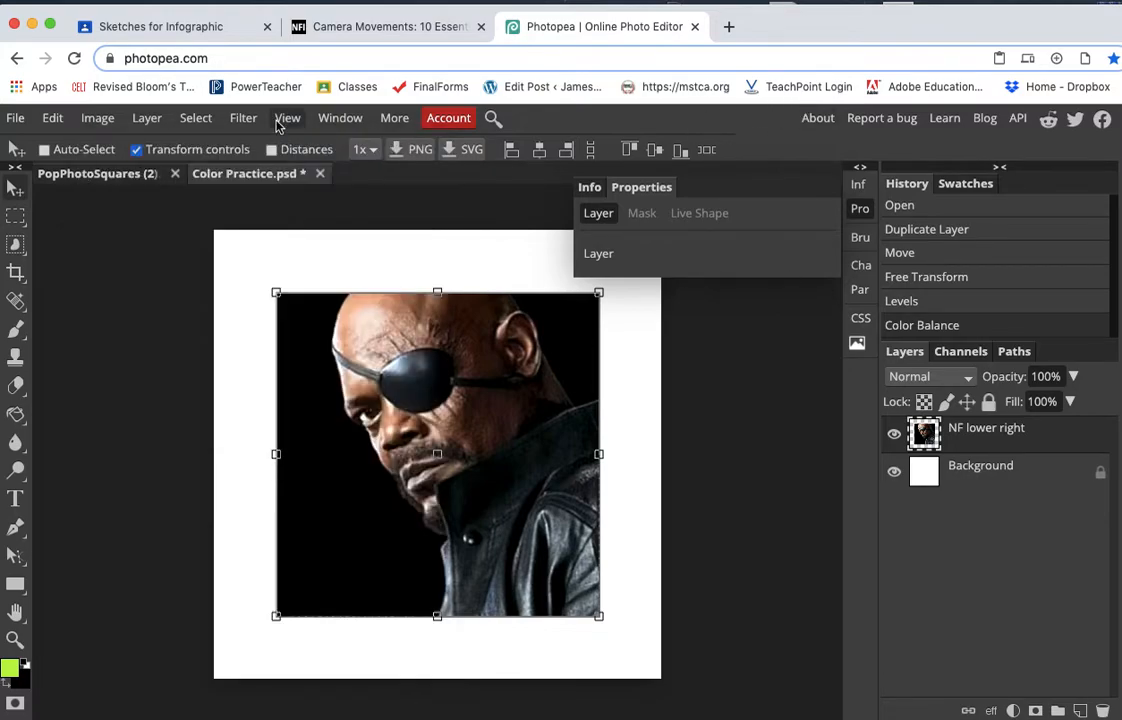
Try a Radial Blur filter on the portrait layer and revert the document to the Color Balance history state
left_click(245, 120)
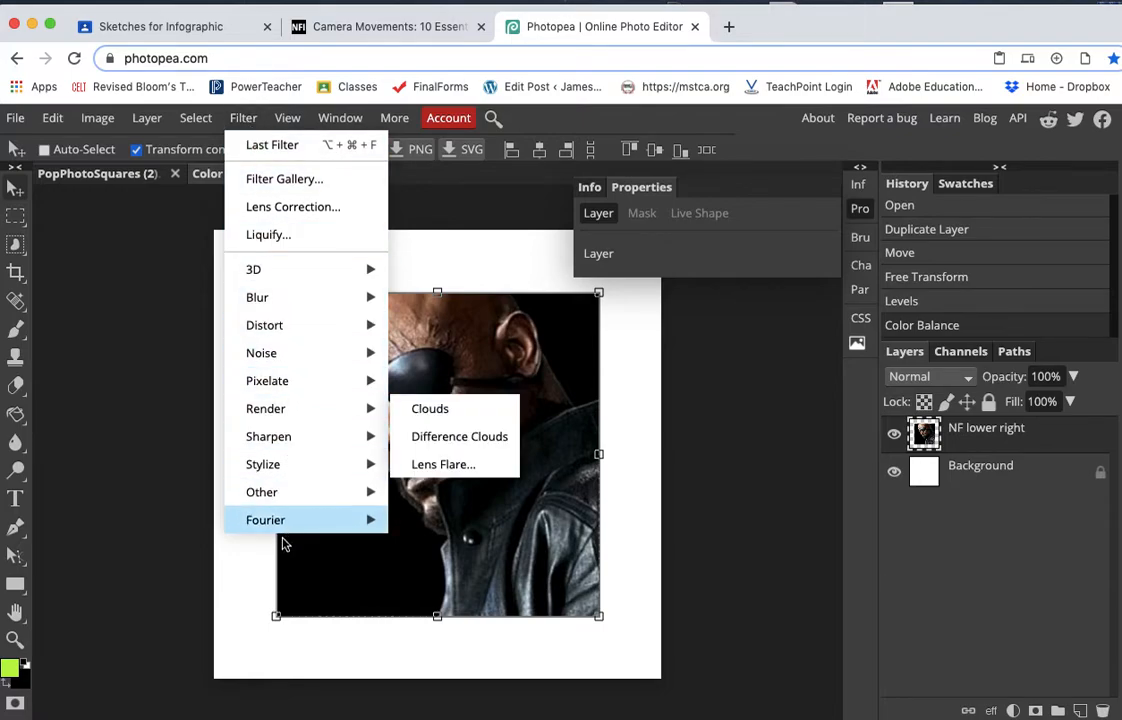
mouse_move(320, 298)
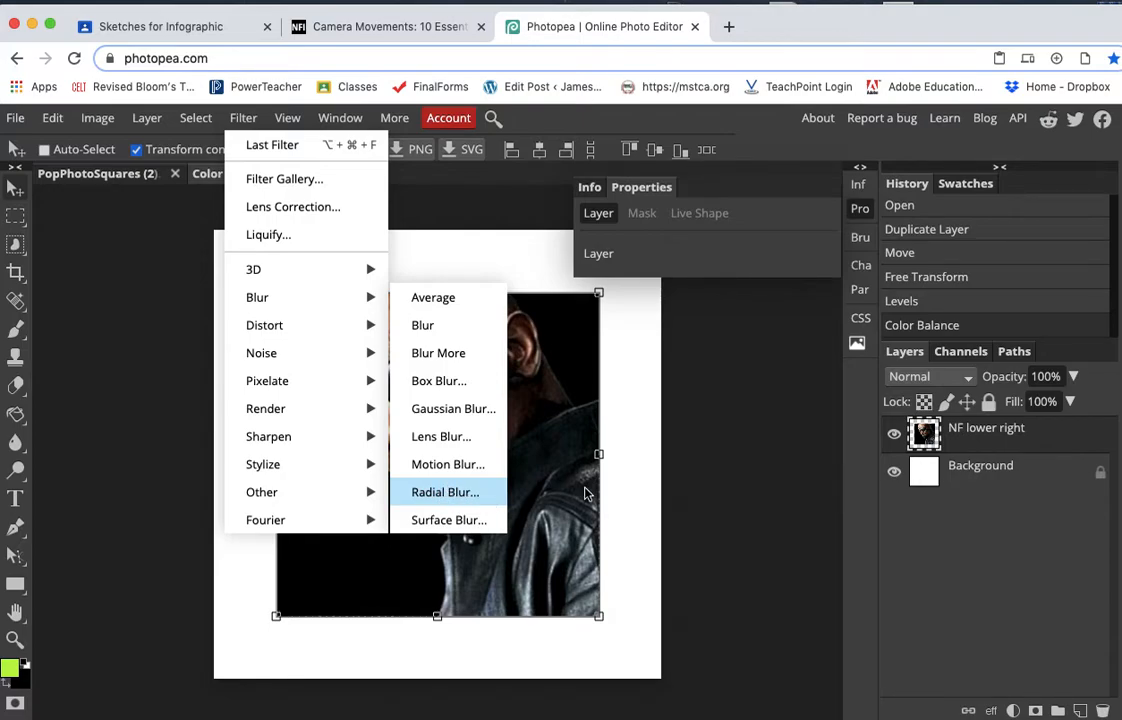
left_click(480, 494)
left_click_drag(433, 258, 917, 253)
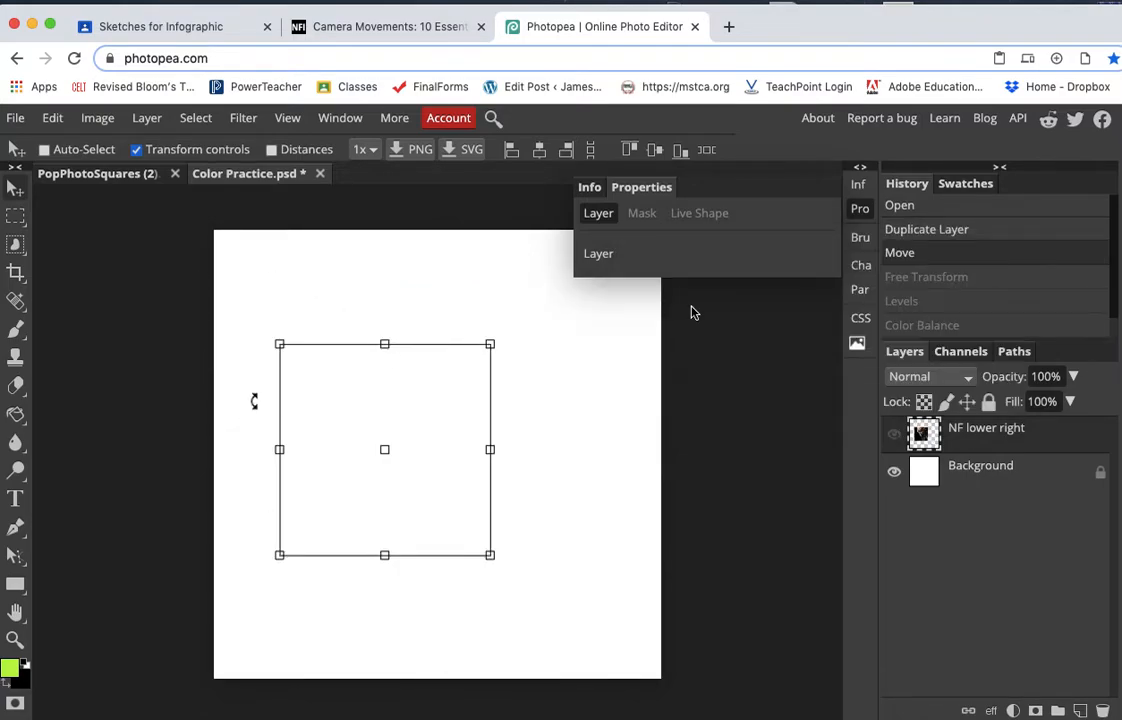
scroll(941, 311, "down", 1)
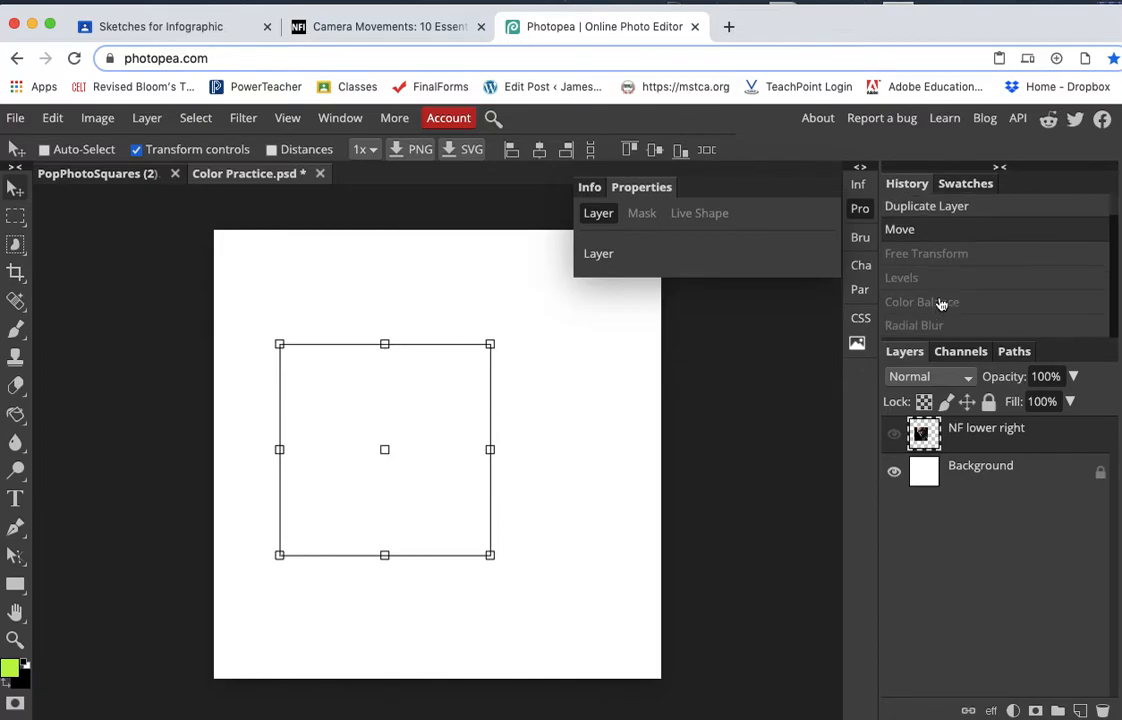
left_click(918, 323)
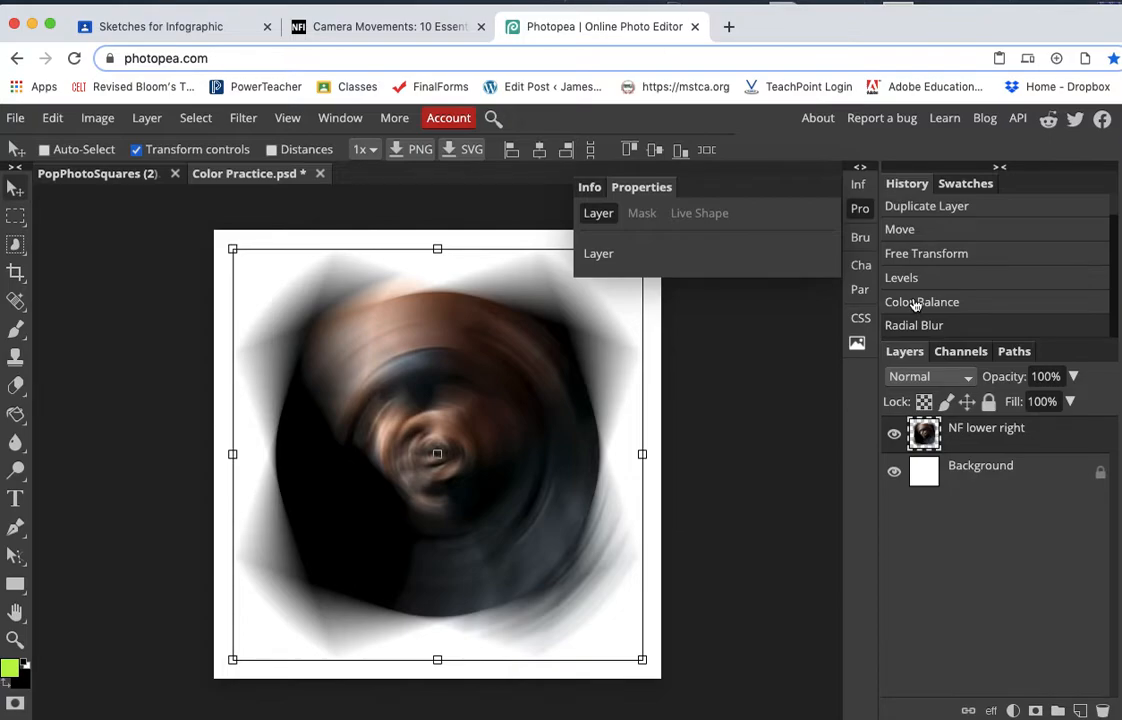
left_click(914, 302)
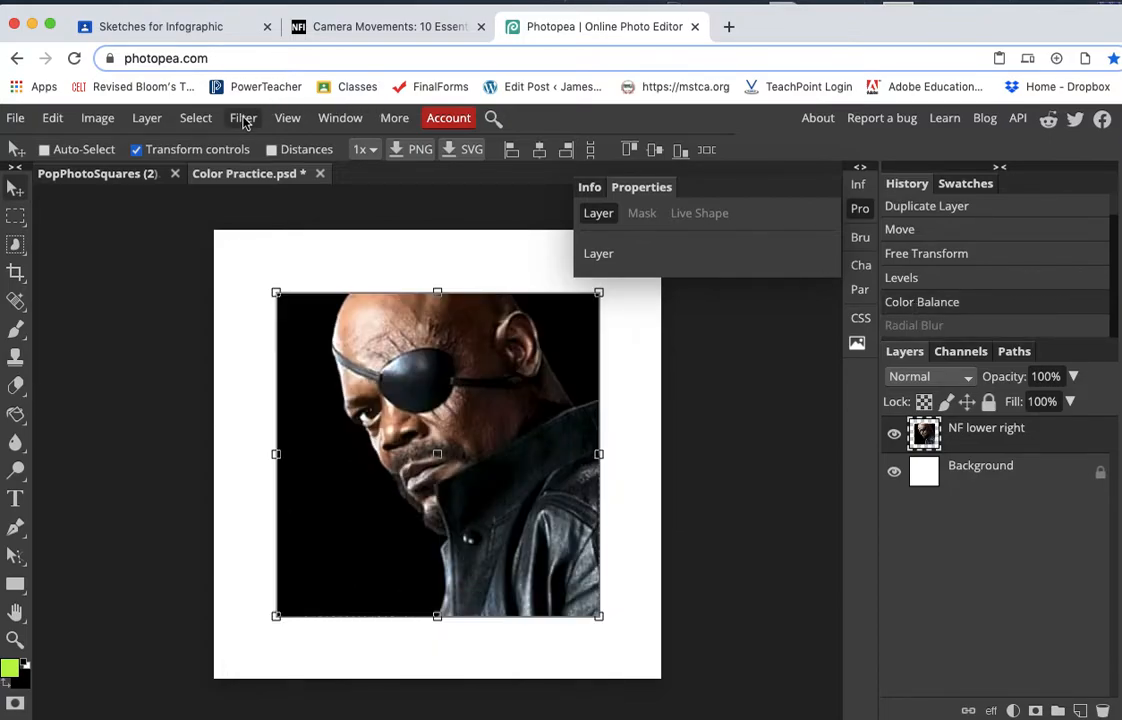
Try a Ripple distortion on the portrait layer with amount 999 and medium size, apply it and undo it
left_click(243, 118)
mouse_move(307, 324)
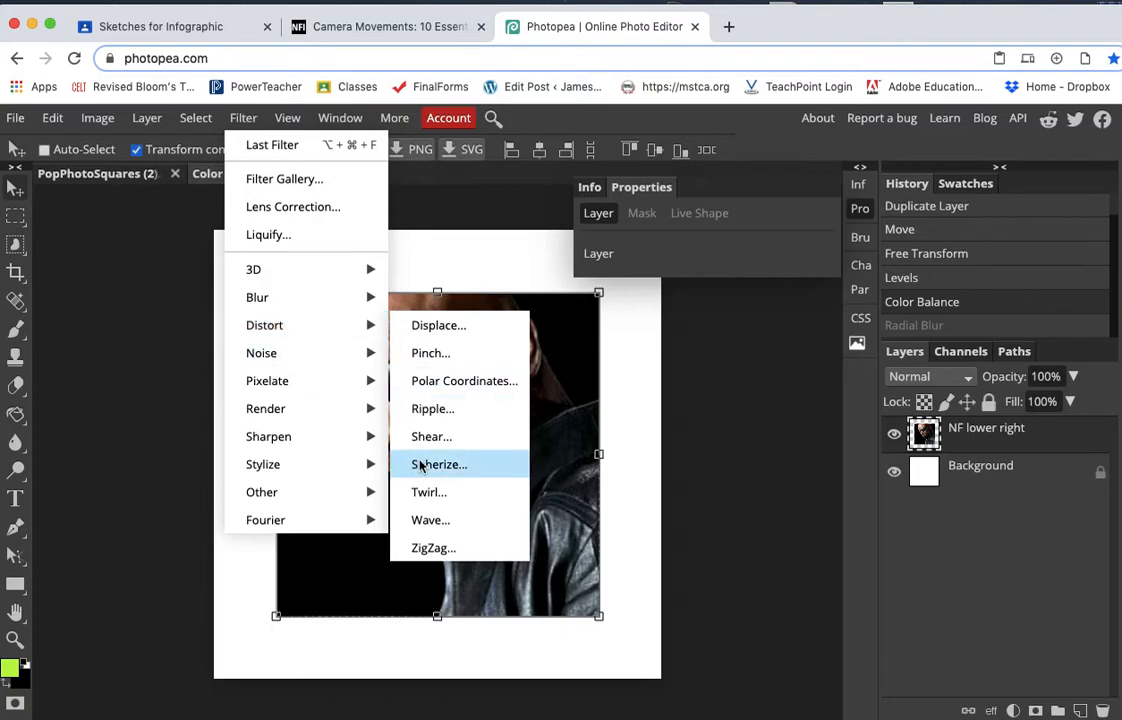
left_click(430, 410)
left_click_drag(418, 257, 705, 167)
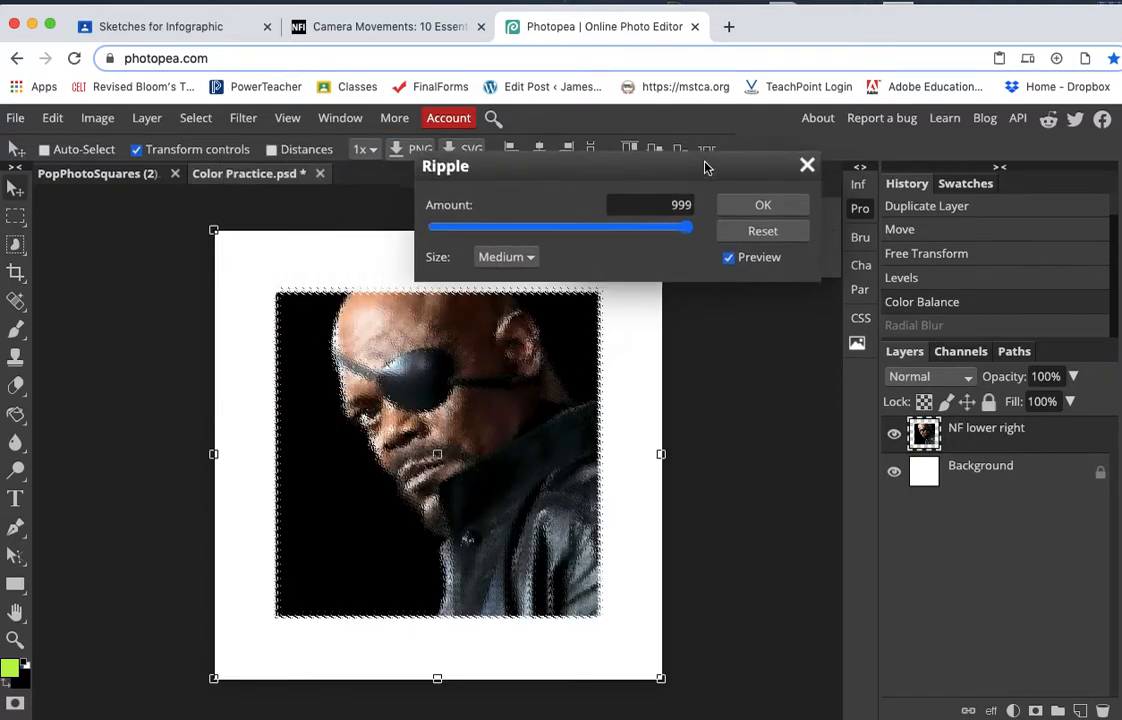
left_click(740, 210)
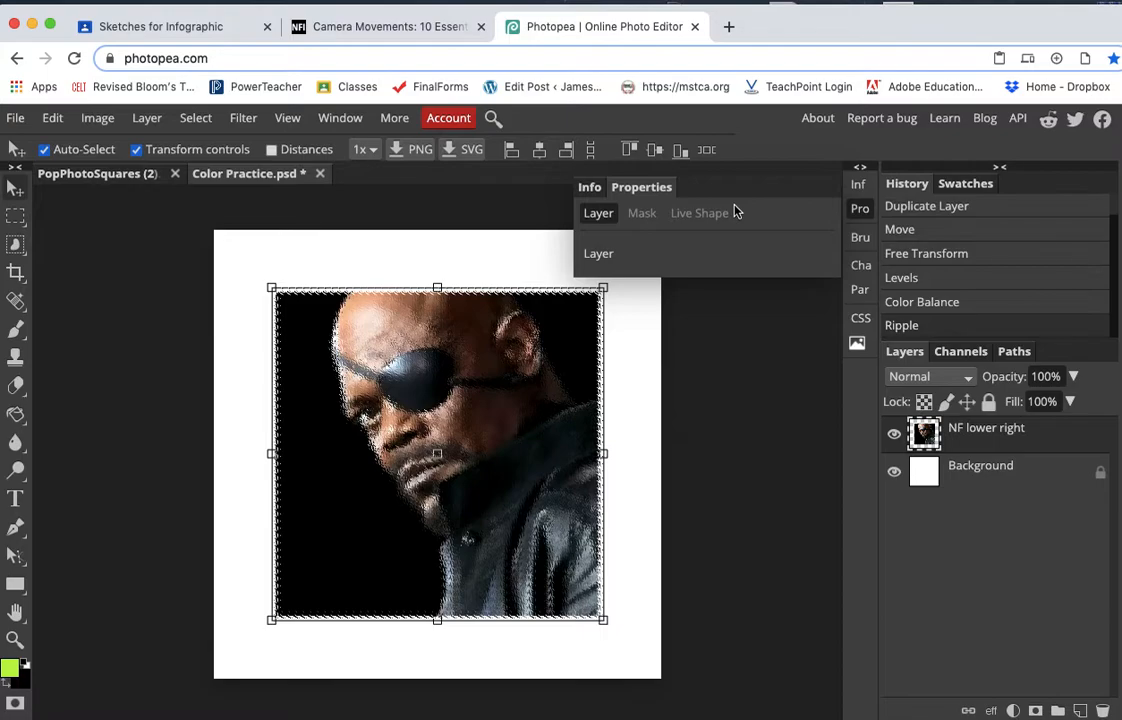
key("ctrl+z")
Try a Color Halftone filter on the portrait layer with a 26 px radius, apply it and undo it
left_click(245, 119)
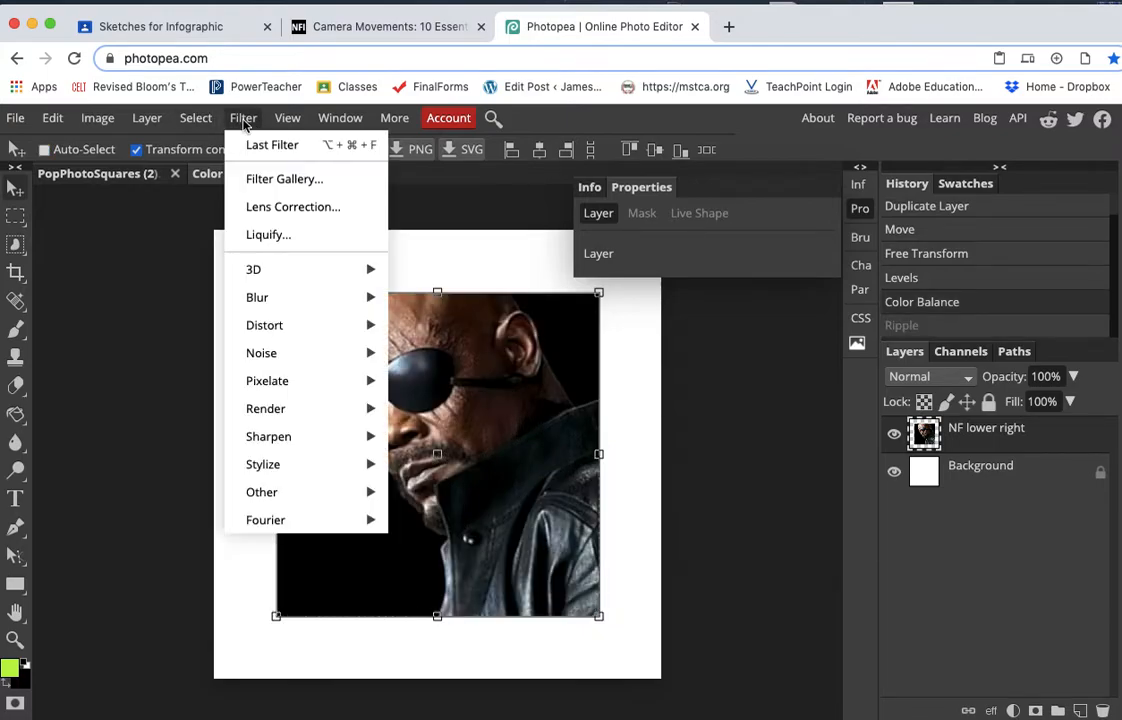
mouse_move(281, 356)
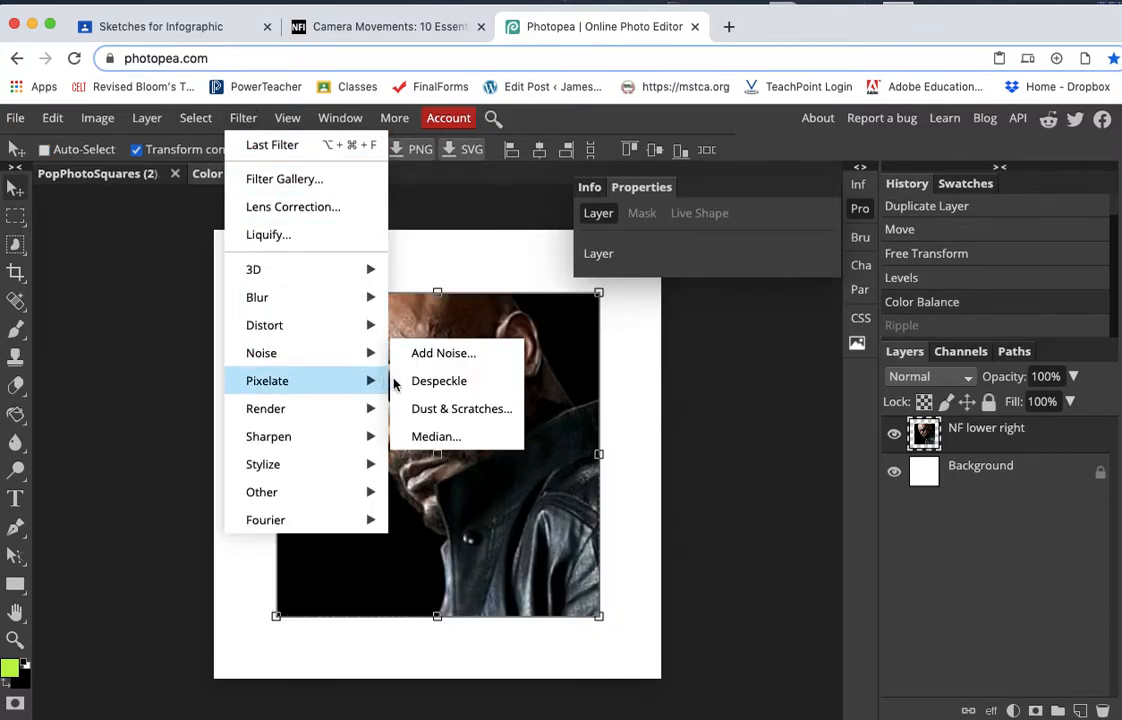
mouse_move(290, 381)
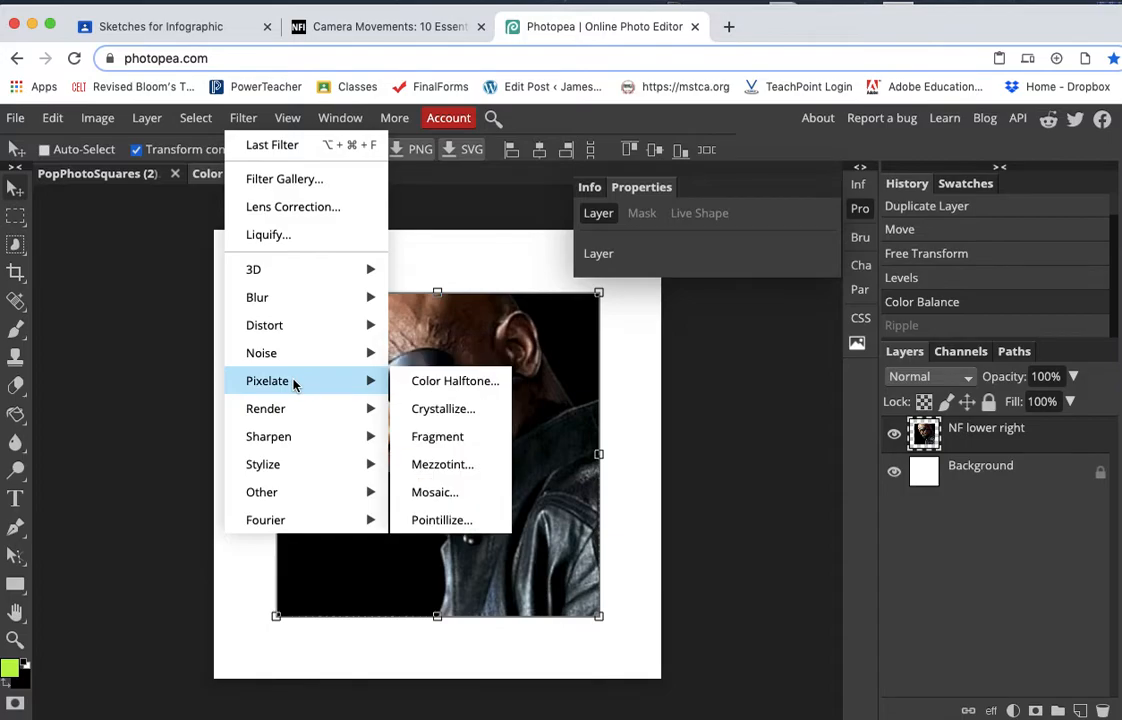
left_click(447, 383)
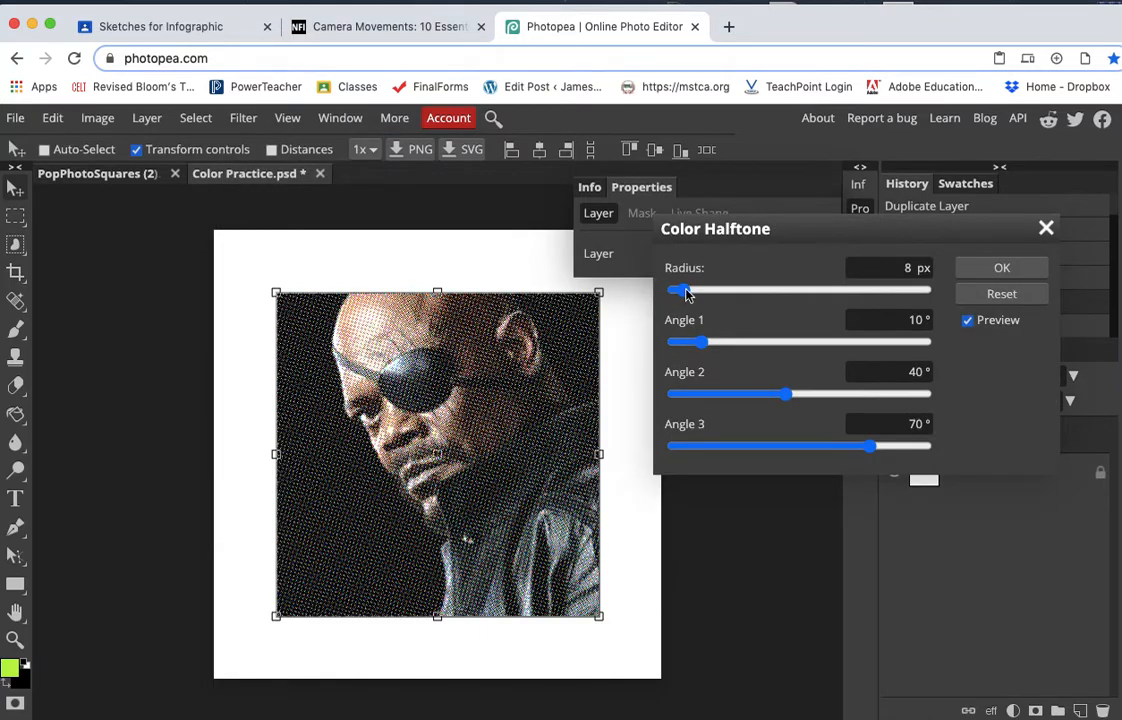
left_click_drag(684, 290, 702, 297)
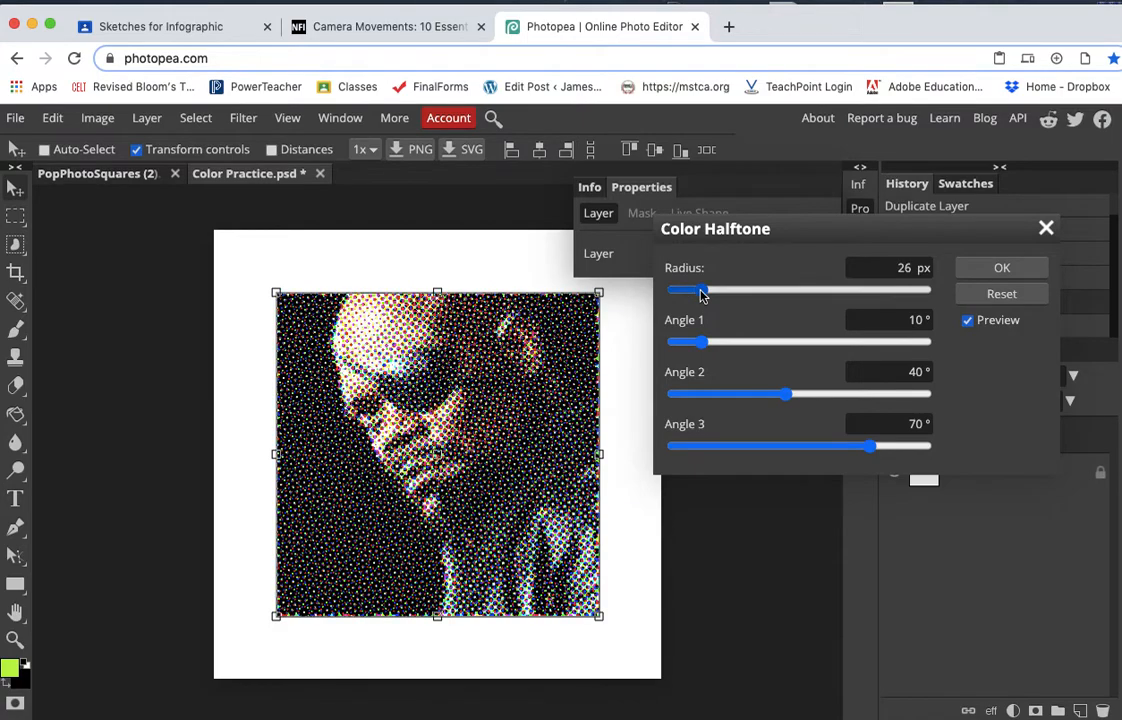
left_click(998, 272)
key("super+z")
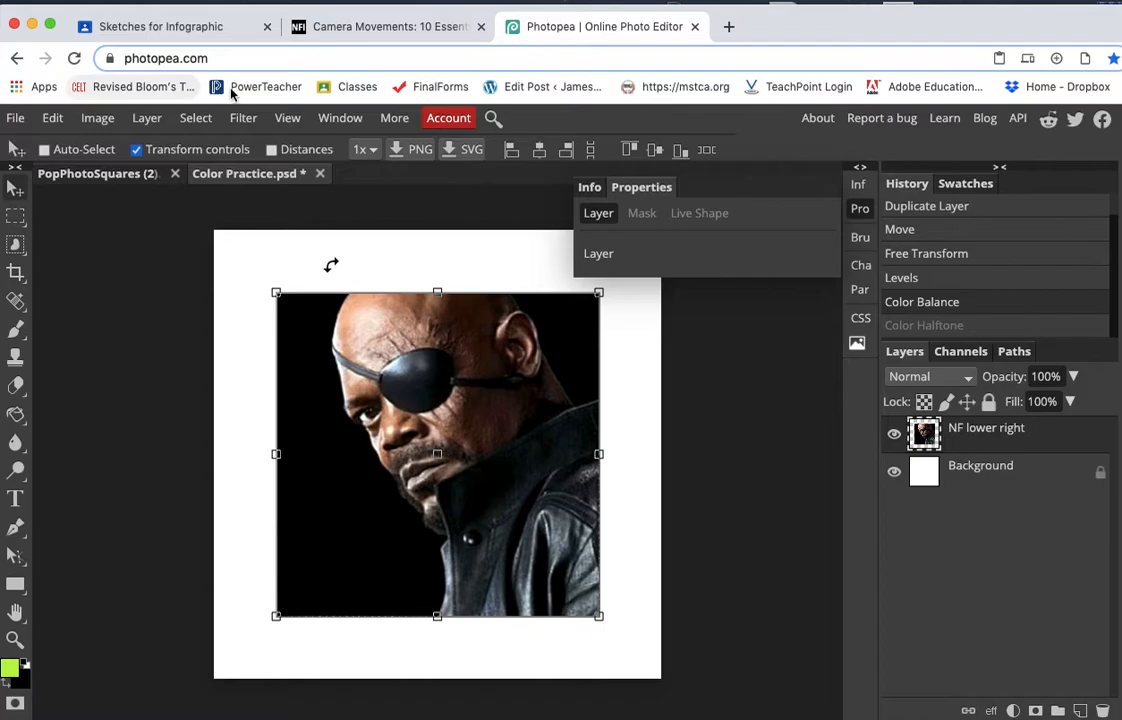
Try a Crystallize filter on the portrait layer with a 36 px cell size, apply it and undo it
left_click(243, 118)
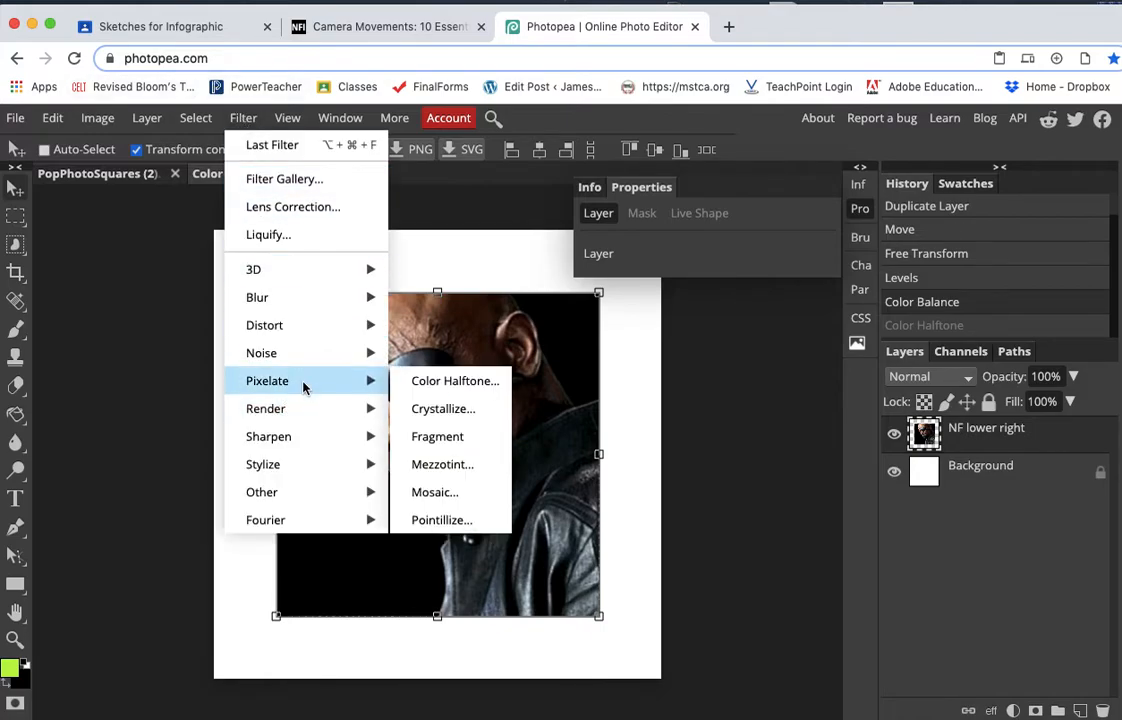
left_click(446, 408)
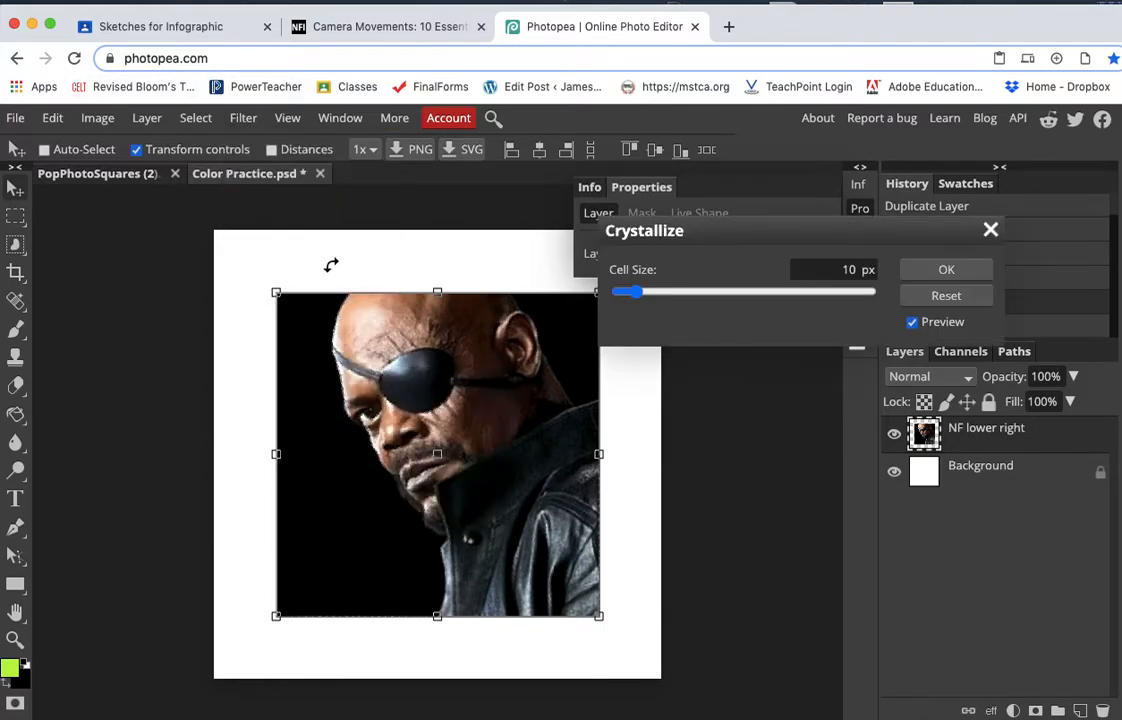
left_click(709, 294)
left_click_drag(705, 294, 702, 292)
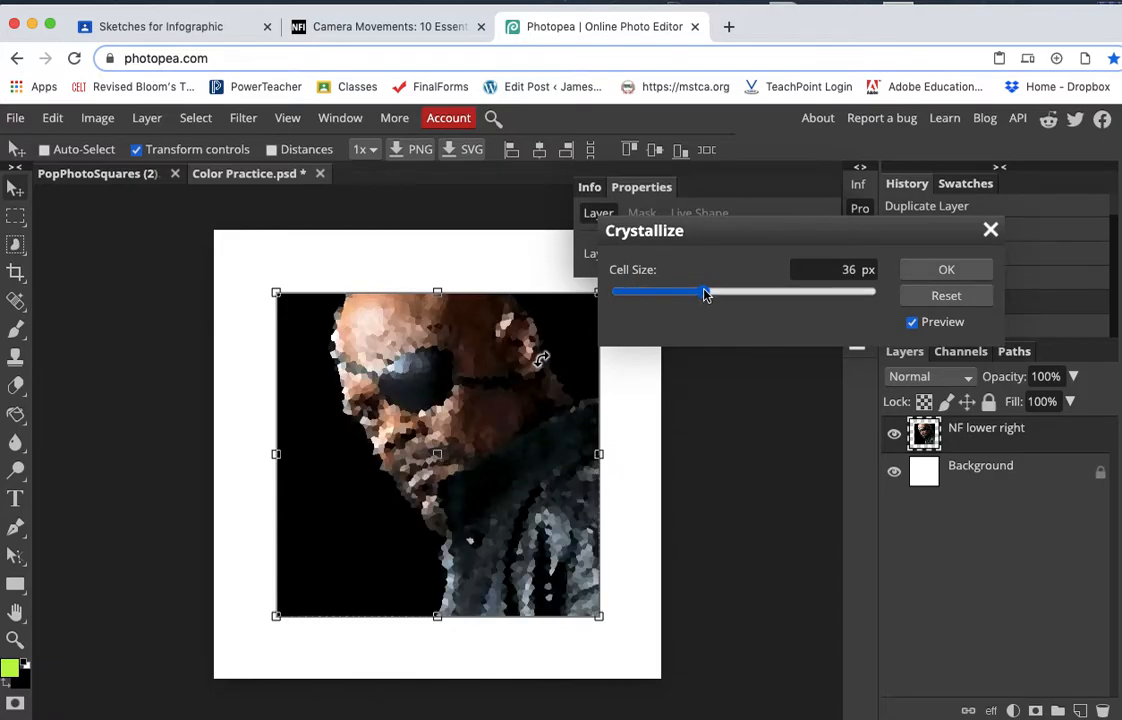
left_click(966, 268)
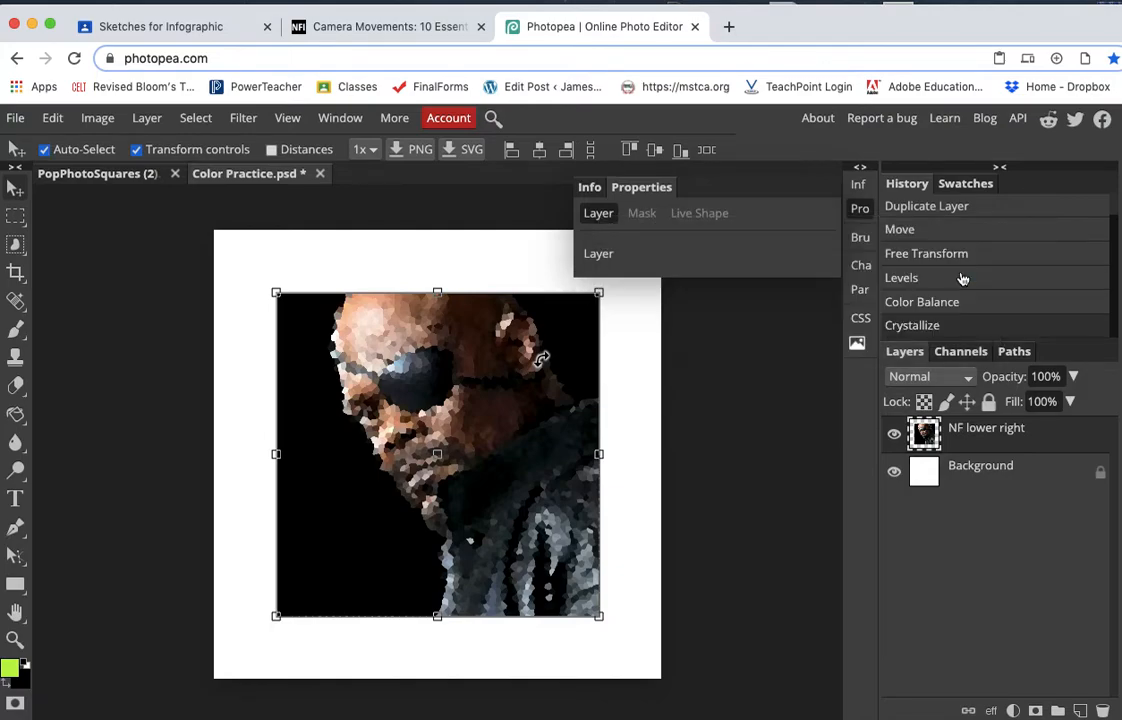
left_click(962, 279)
Try the Solarize filter on the portrait layer, inspect the effect up close and undo it
left_click(200, 122)
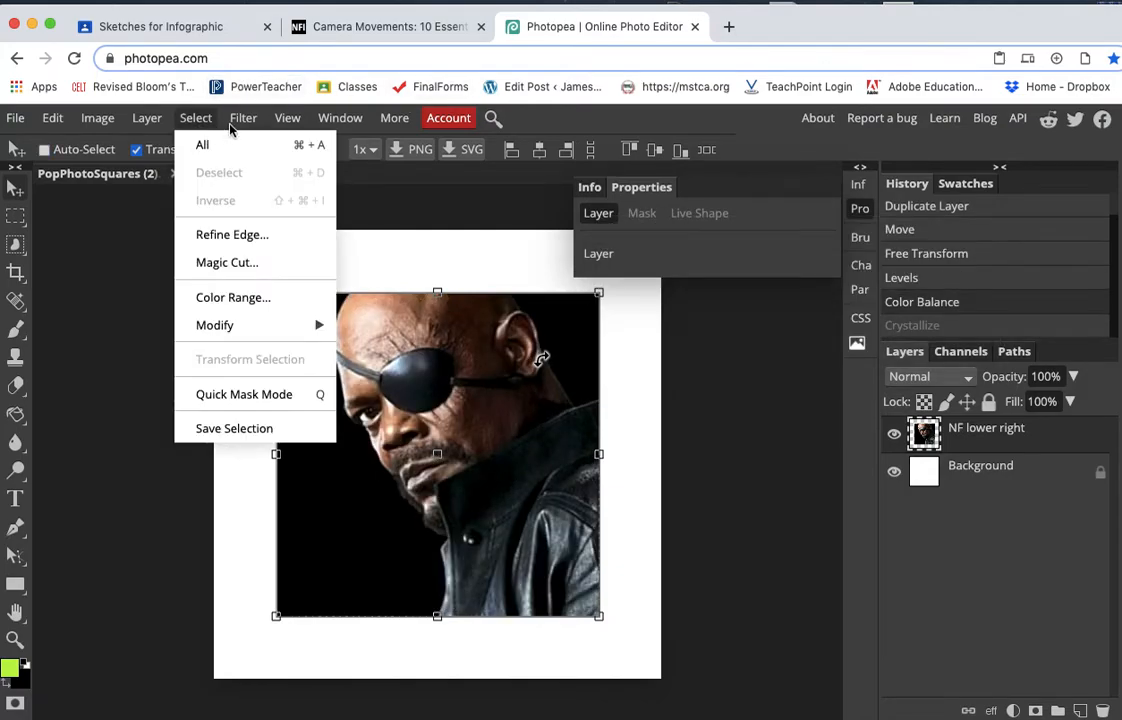
left_click(243, 118)
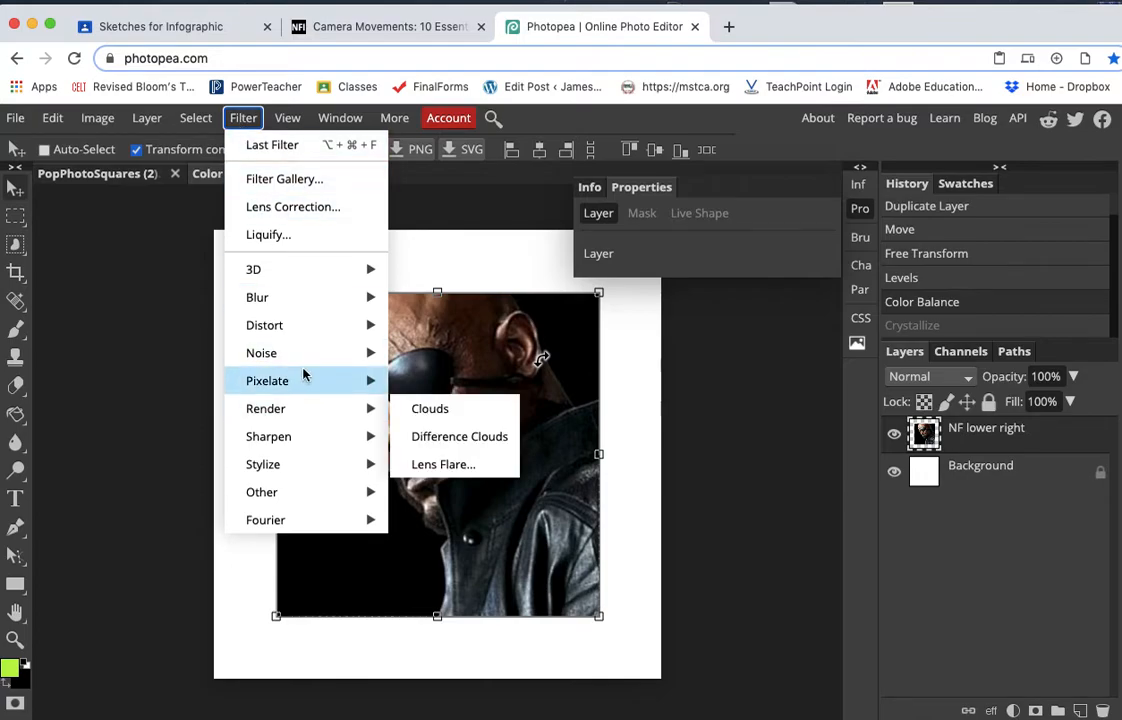
mouse_move(314, 378)
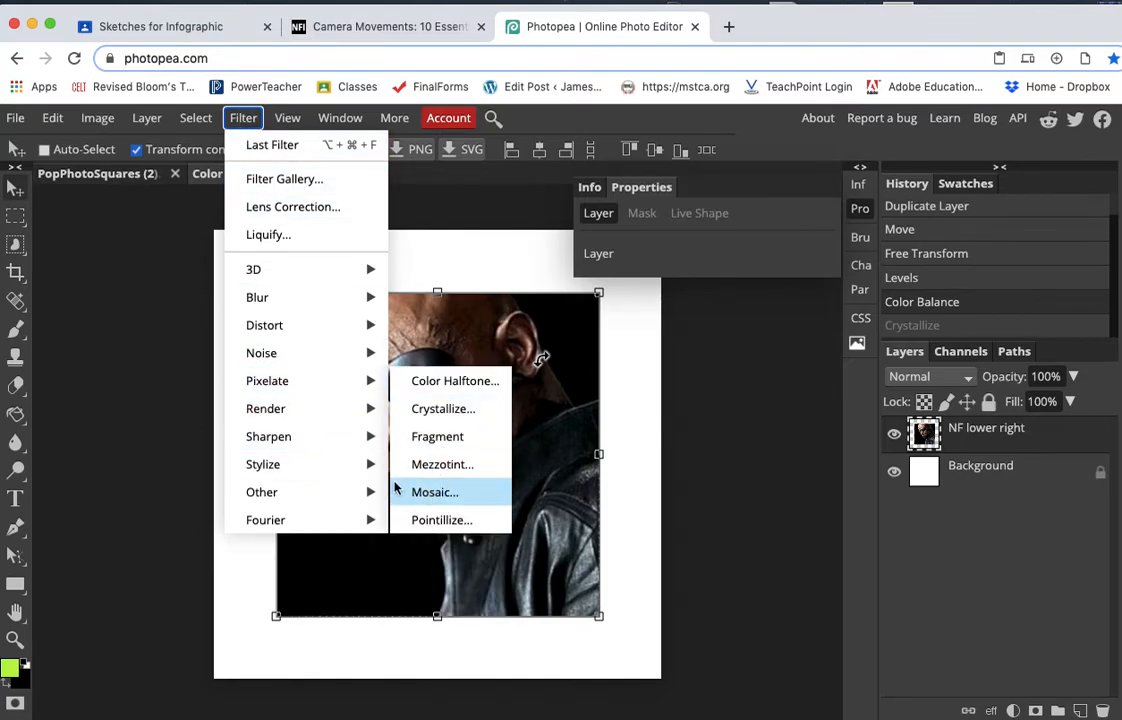
mouse_move(334, 450)
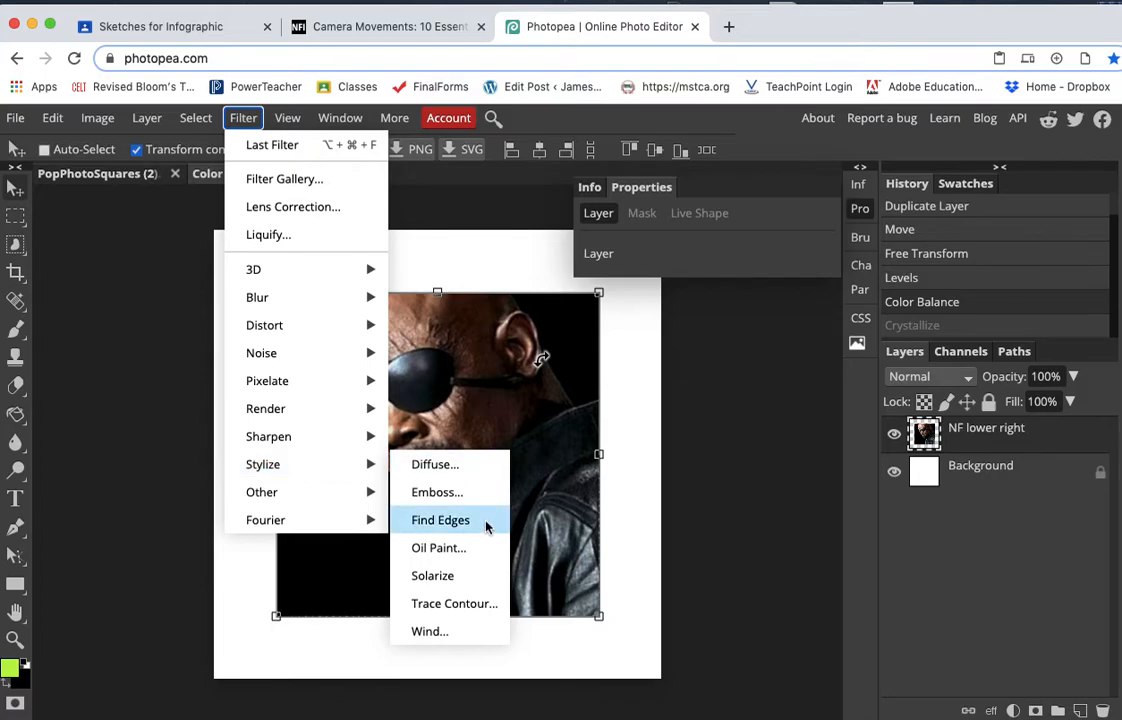
left_click(443, 574)
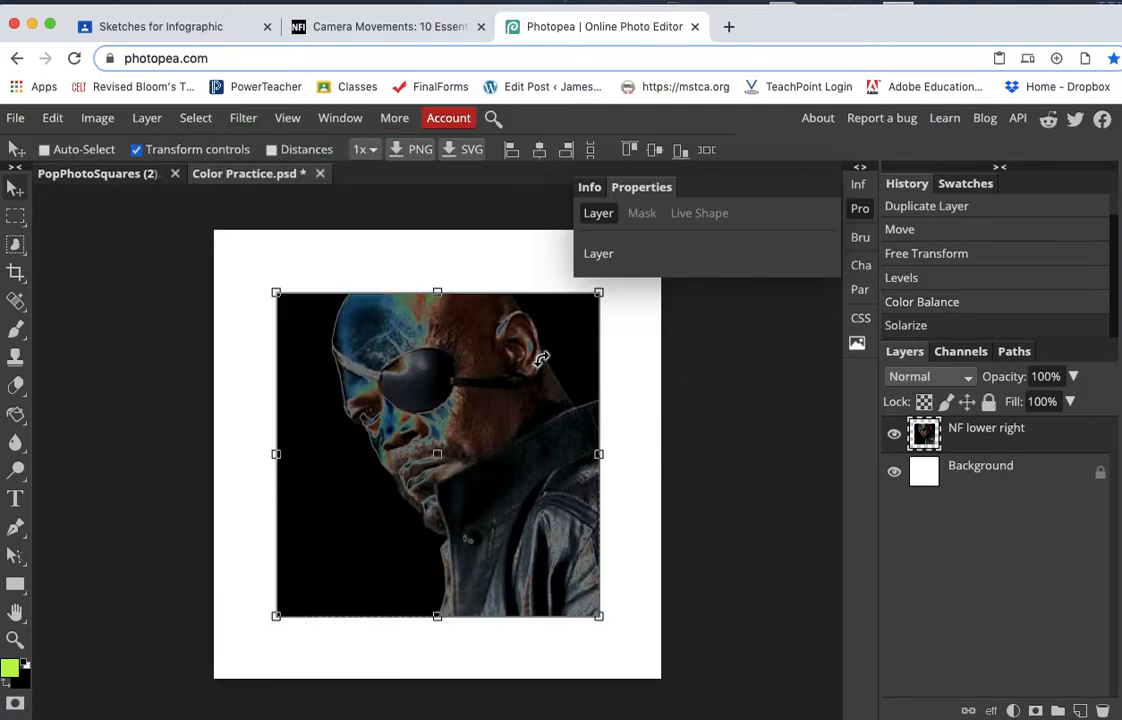
scroll(491, 444, "up", 5)
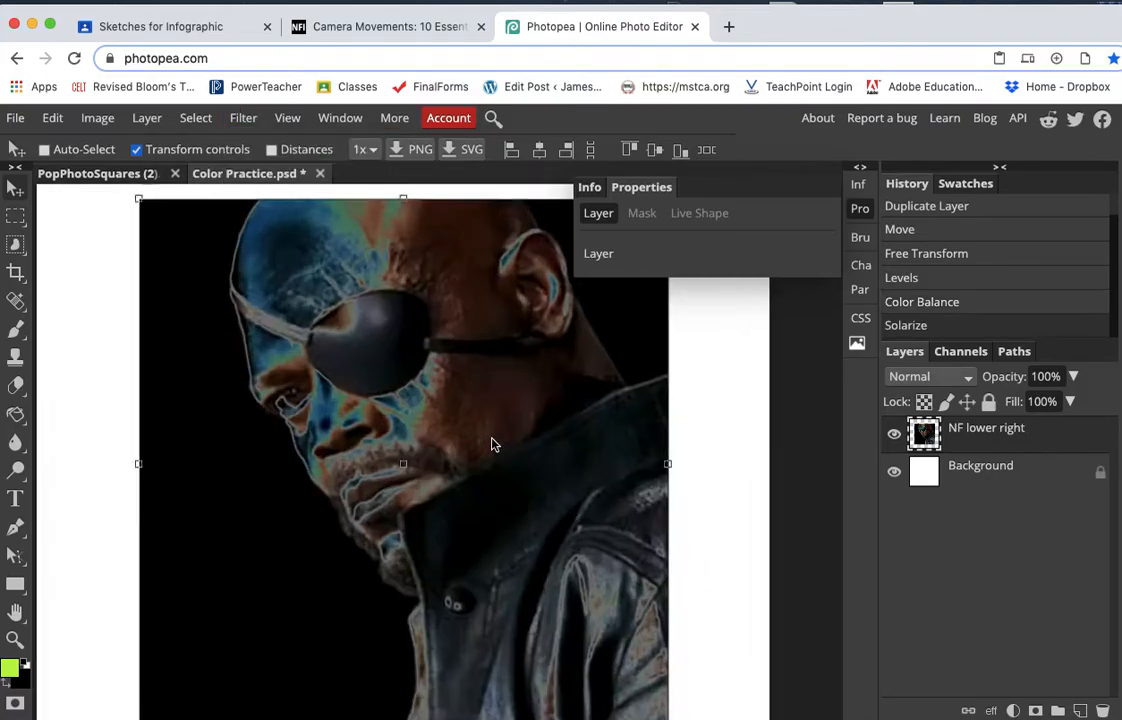
scroll(491, 444, "down", 2)
scroll(491, 444, "down", 2)
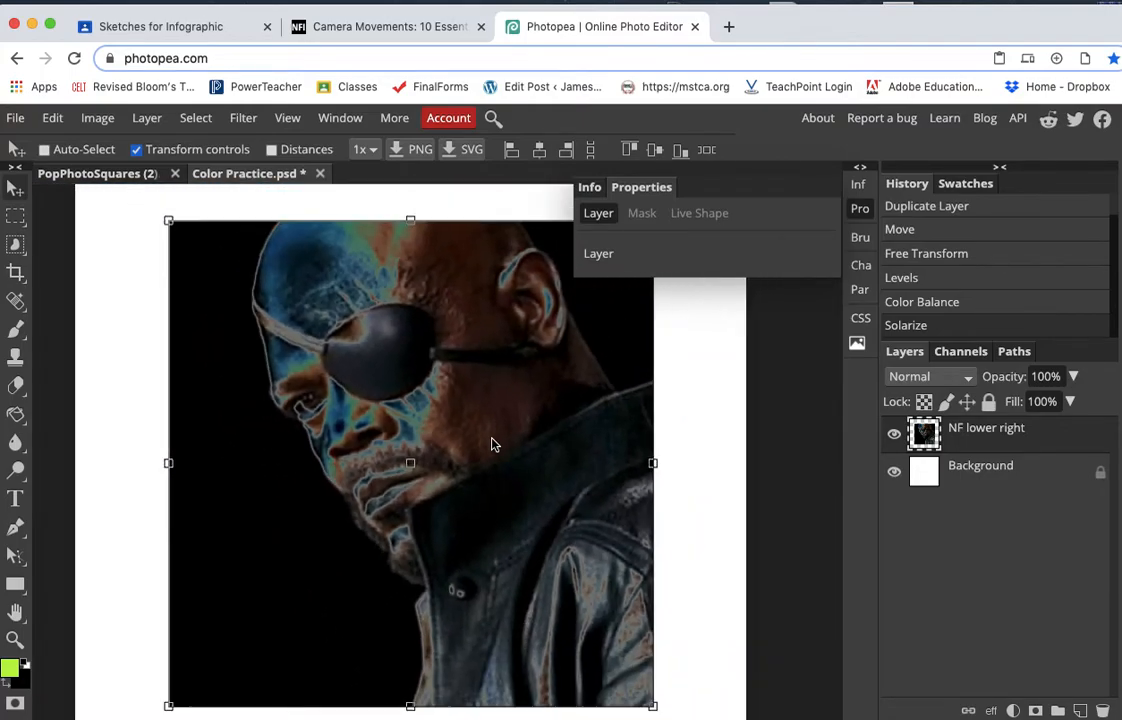
key("ctrl+z")
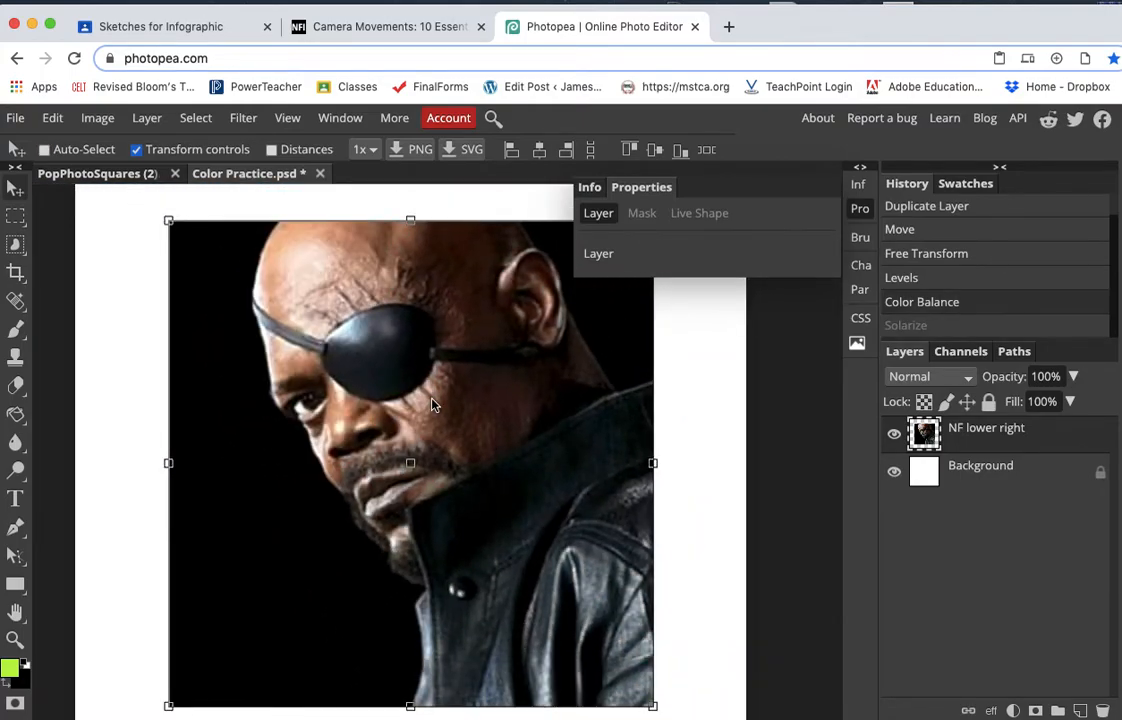
Apply an Oil Paint filter to the portrait layer with radius 6.6 px and scale 4.2
left_click(243, 118)
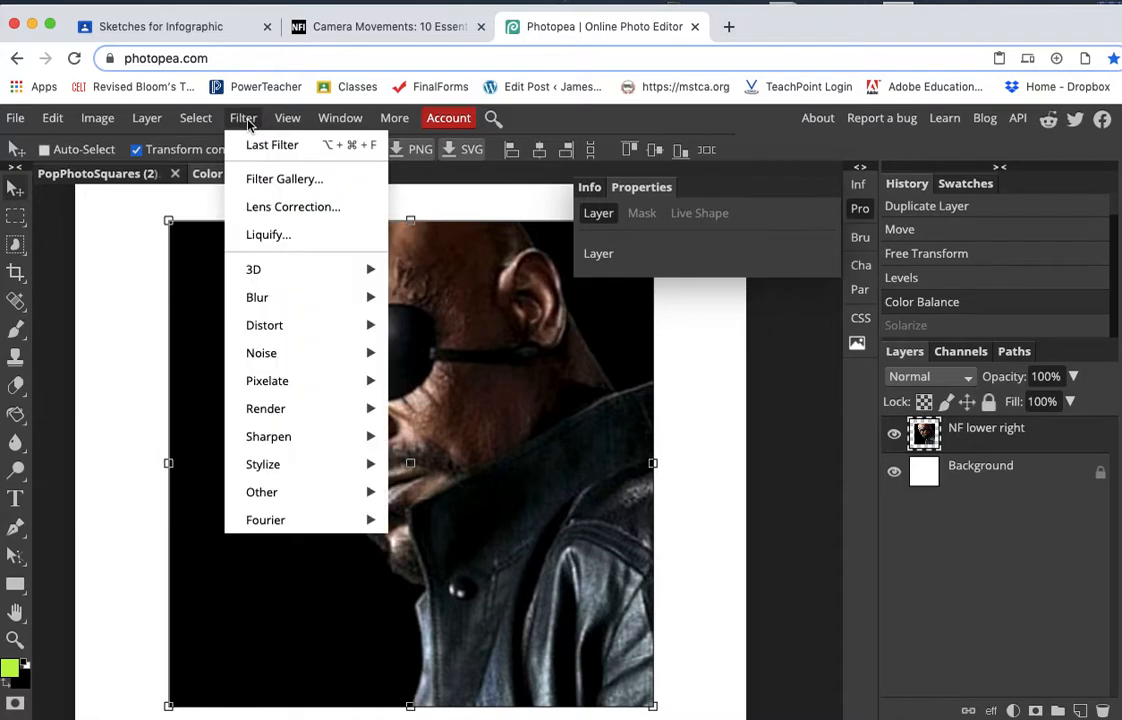
mouse_move(340, 468)
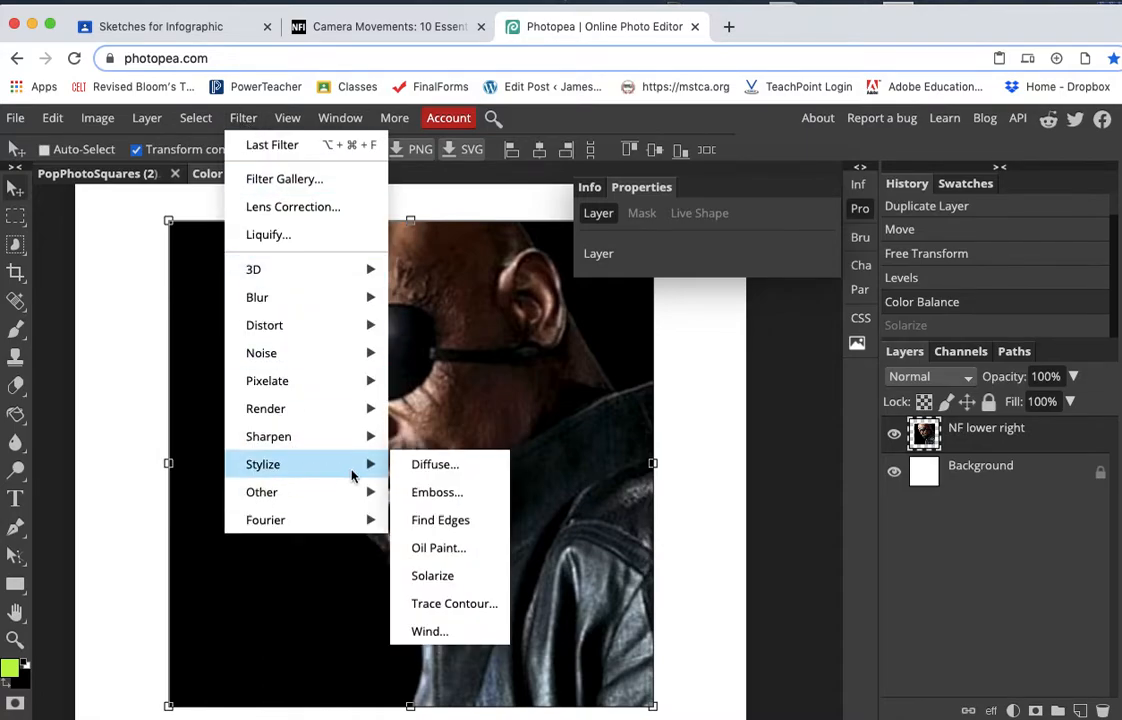
left_click(452, 553)
mouse_move(424, 250)
left_mouse_down()
mouse_move(548, 230)
mouse_move(854, 230)
left_mouse_up()
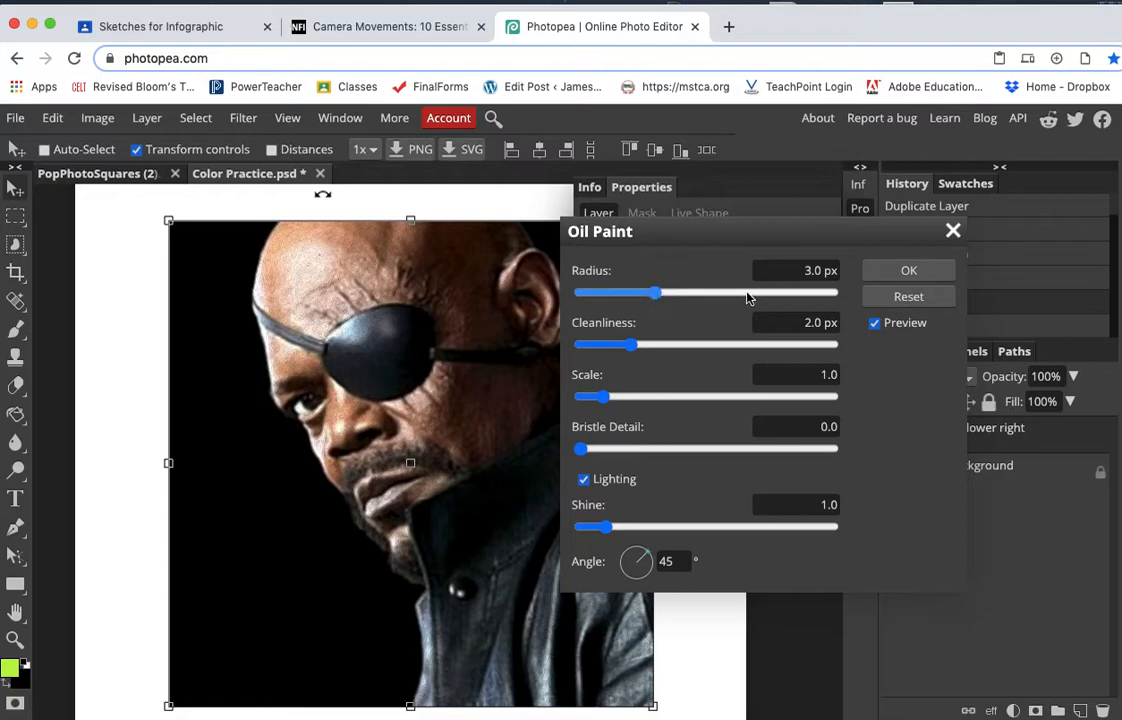
left_click(741, 293)
left_click_drag(660, 293, 746, 293)
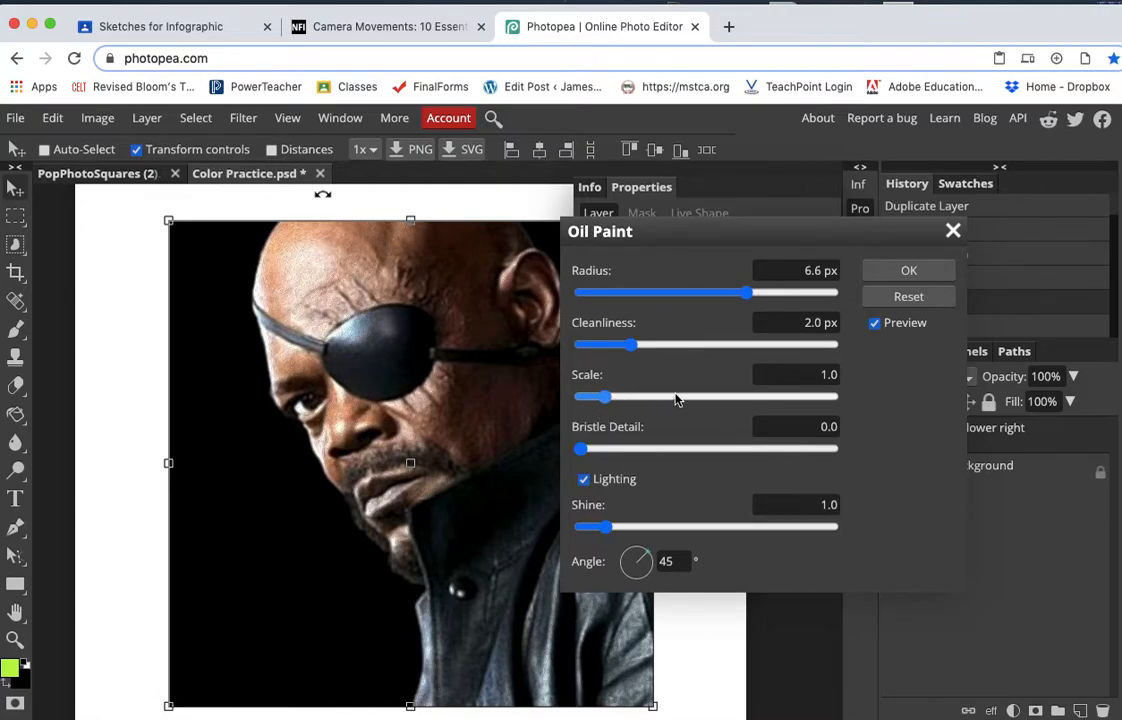
scroll(686, 402, "up", 2)
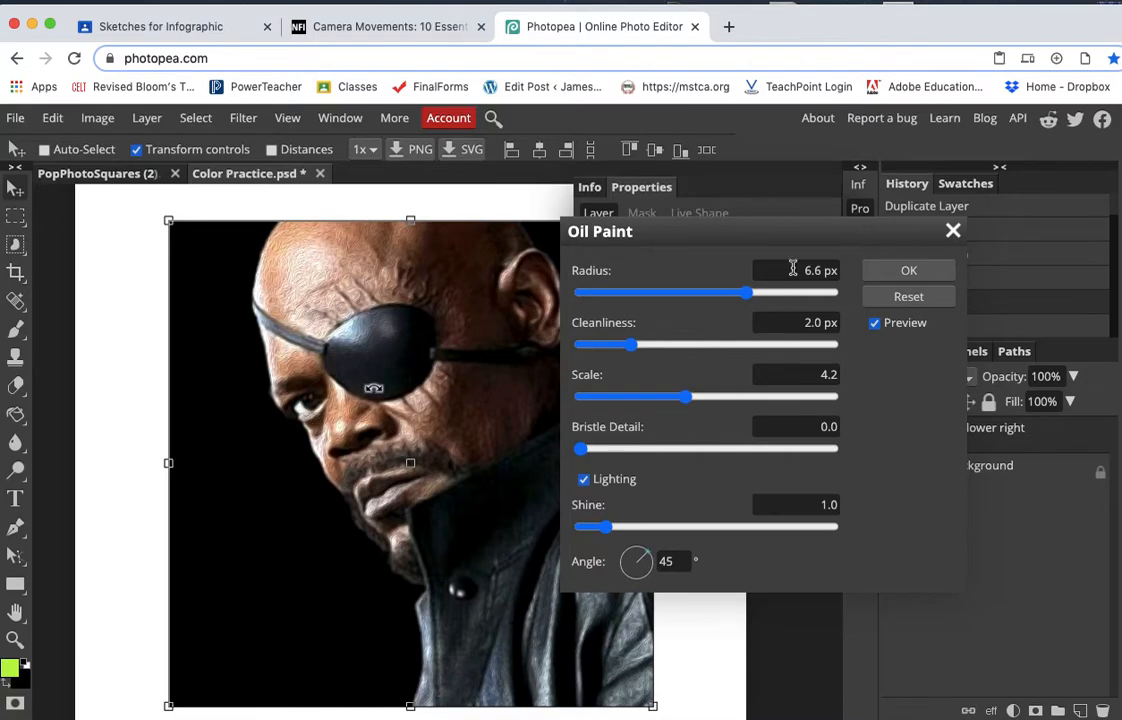
left_click(900, 274)
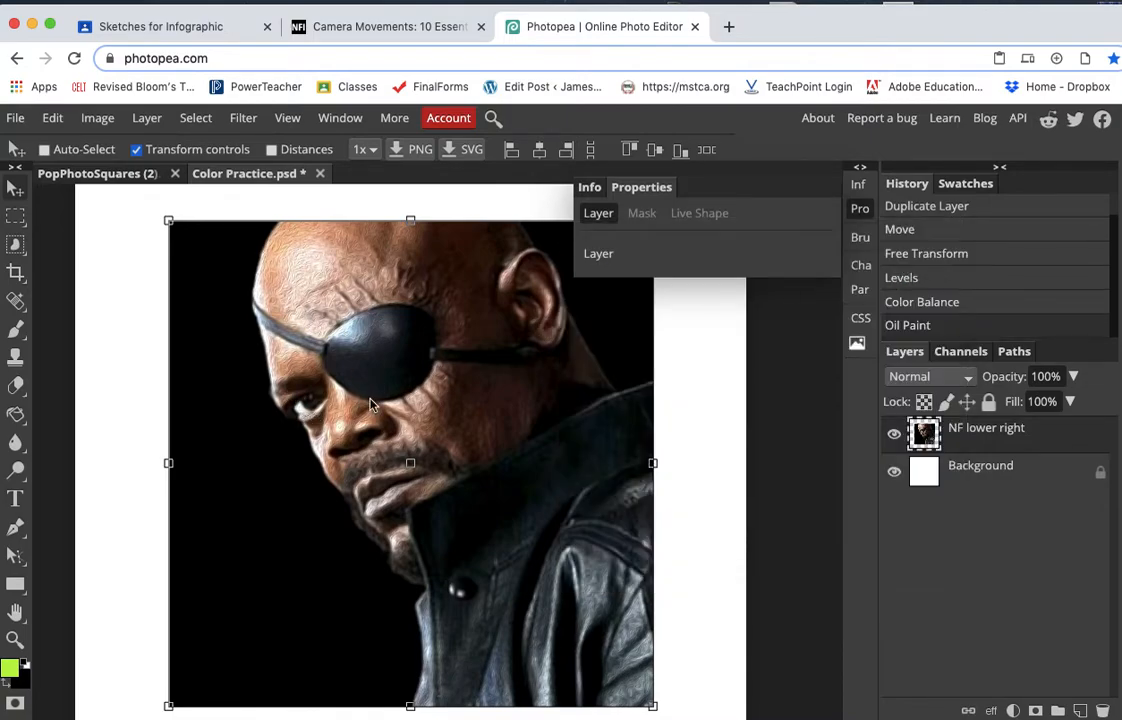
Examine the Oil Paint texture on the portrait's face up close and in the whole image
scroll(375, 400, "up", 3)
scroll(375, 400, "up", 2)
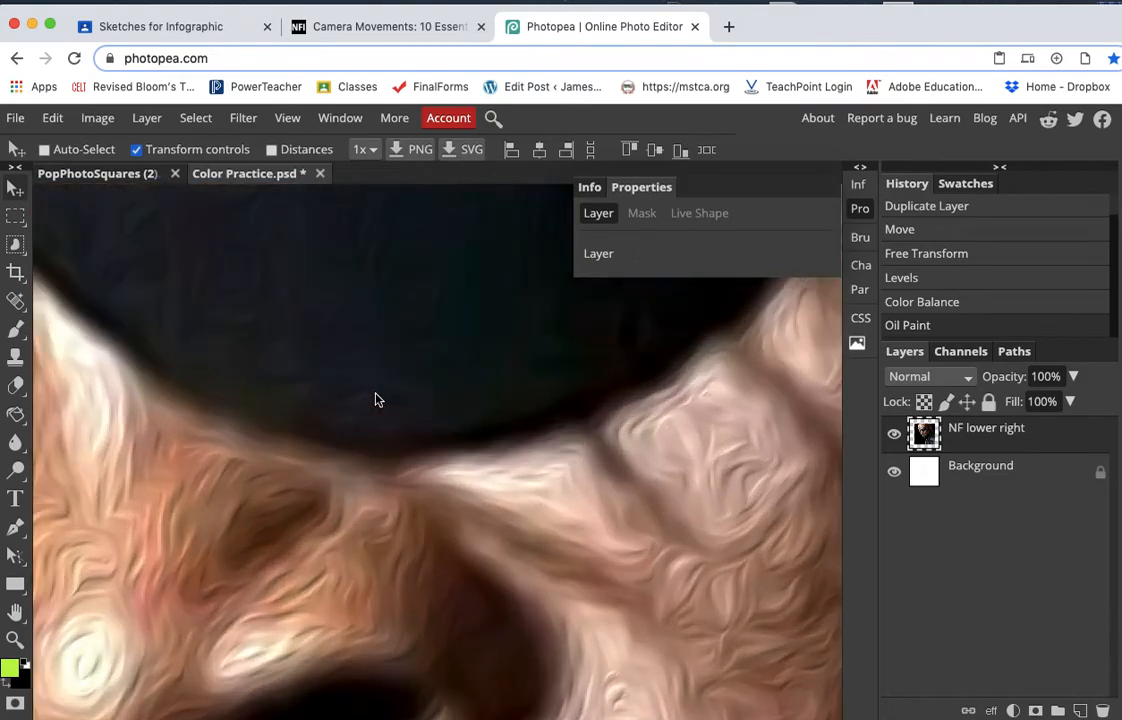
scroll(375, 400, "down", 4)
scroll(375, 400, "up", 2)
scroll(375, 400, "down", 5)
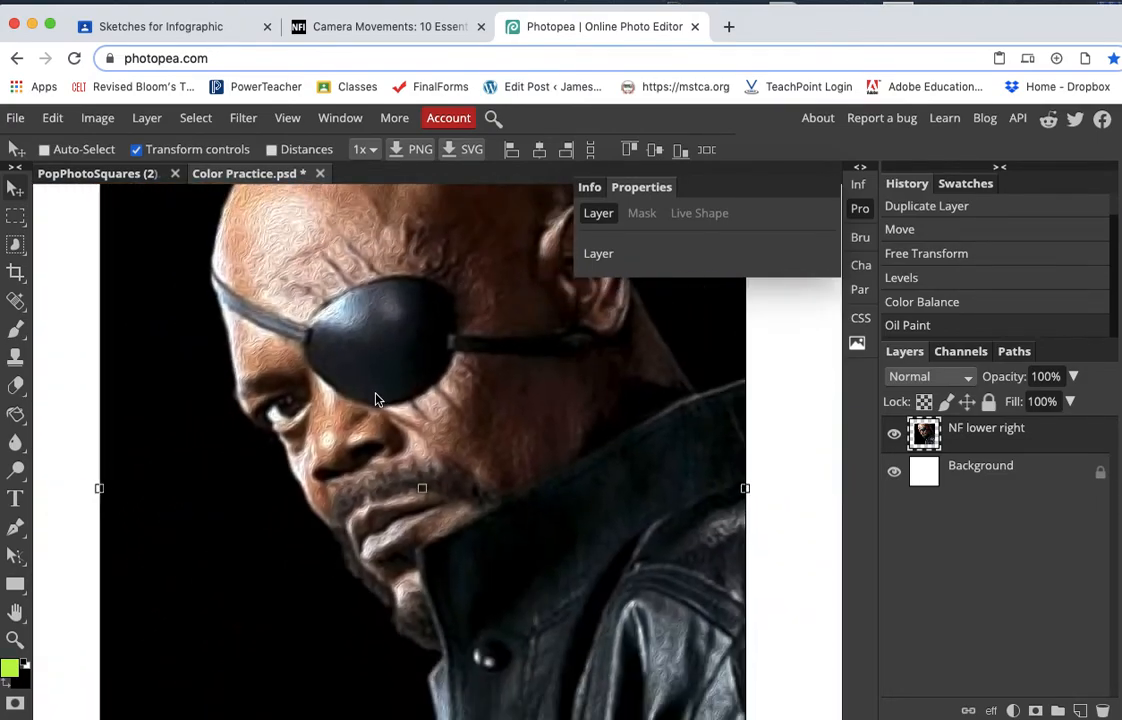
scroll(375, 400, "up", 2)
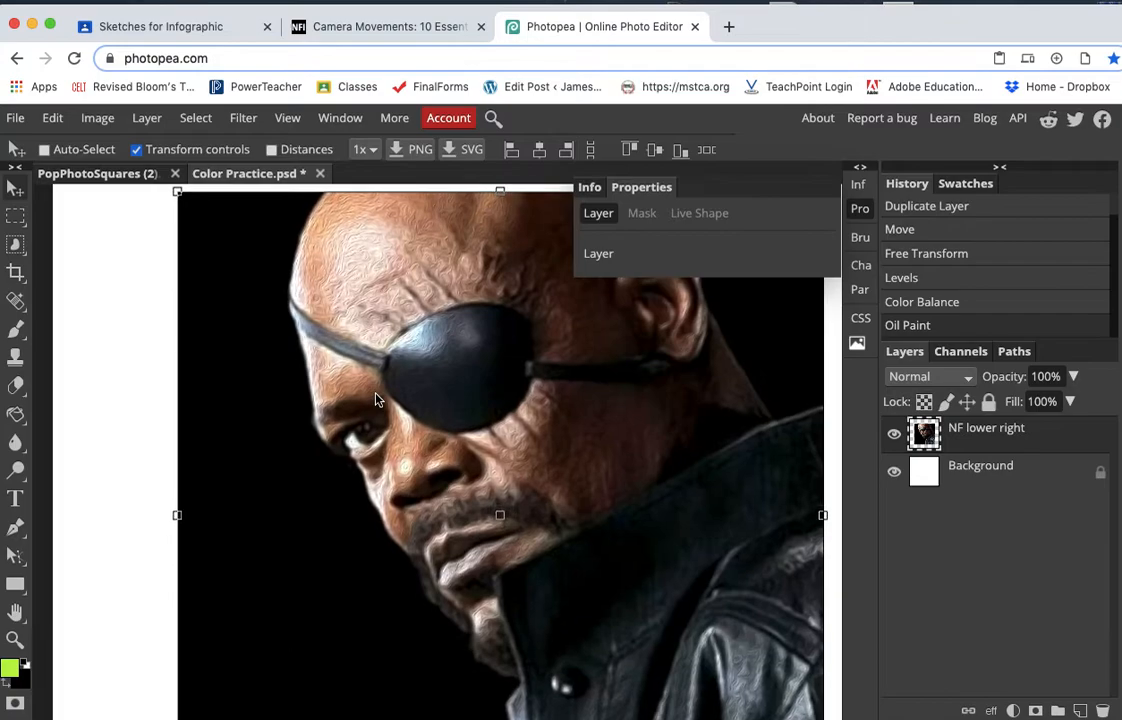
scroll(375, 400, "right", 2)
scroll(375, 400, "down", 1)
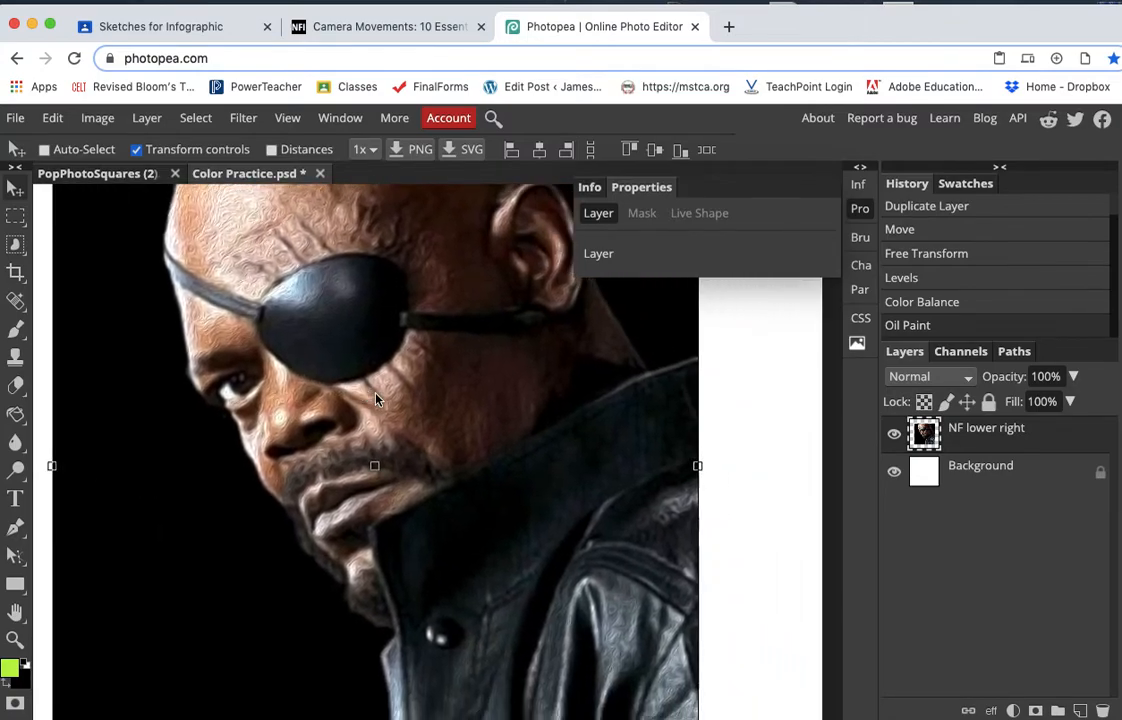
scroll(375, 400, "down", 2)
scroll(375, 400, "left", 2)
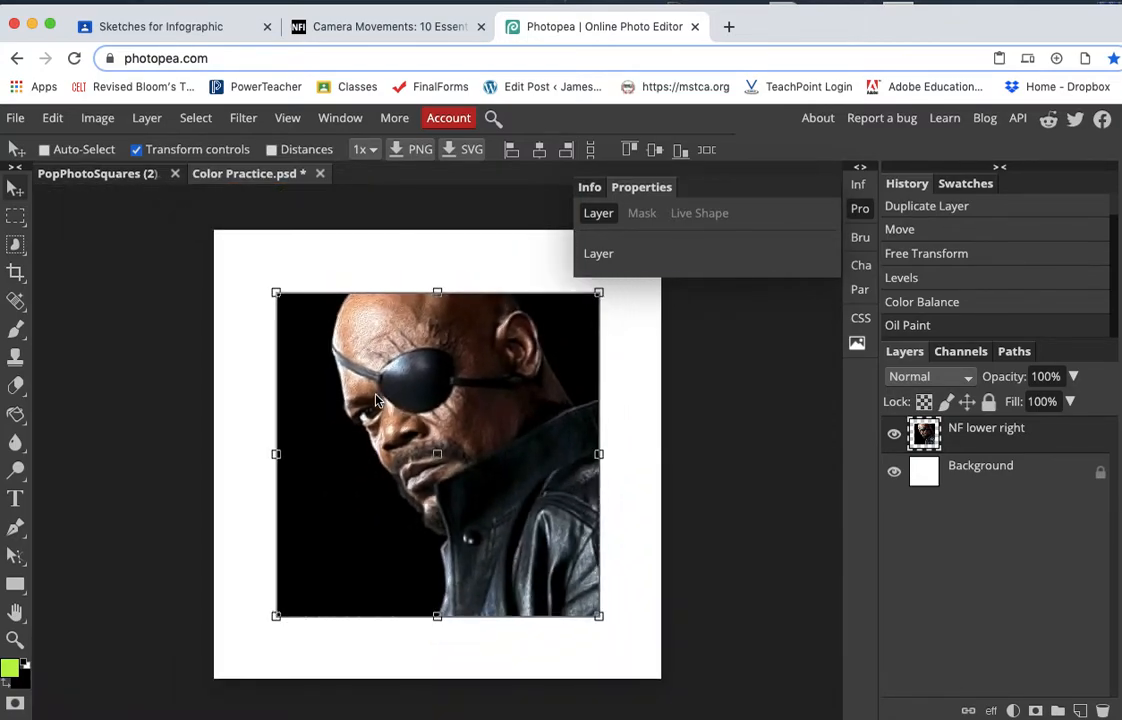
scroll(375, 400, "up", 2)
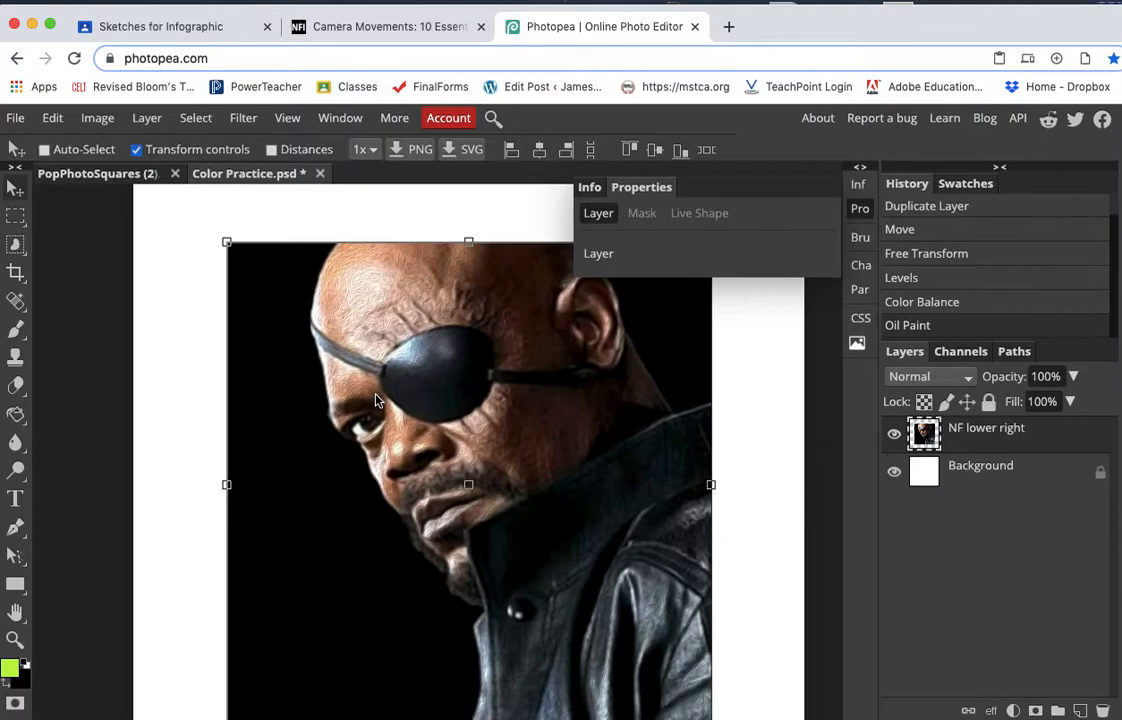
Add a Gradient Map adjustment layer above the portrait and toggle its visibility to compare the image with and without it
left_click(1014, 710)
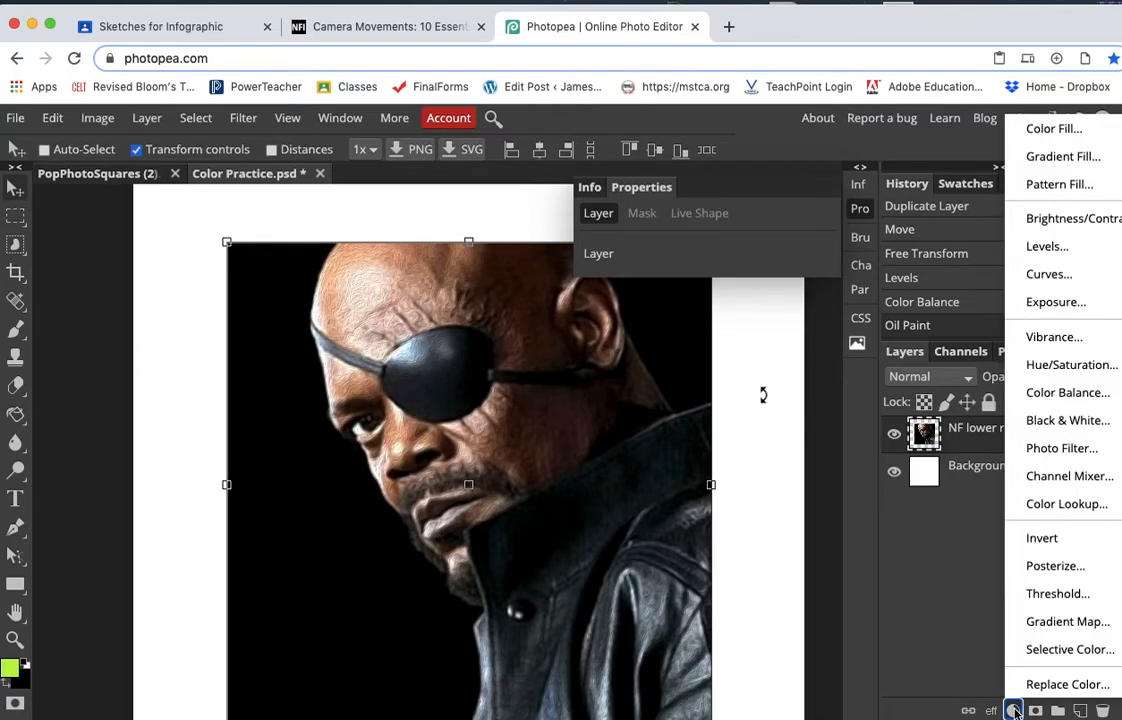
left_click(1064, 622)
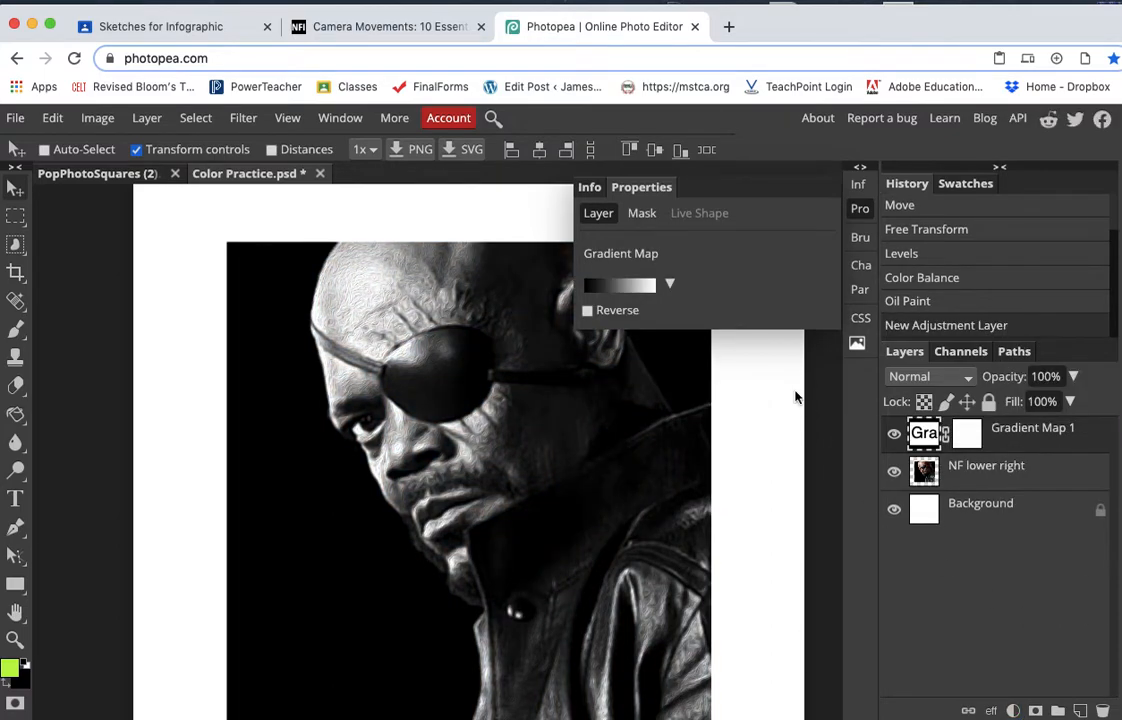
left_click(894, 433)
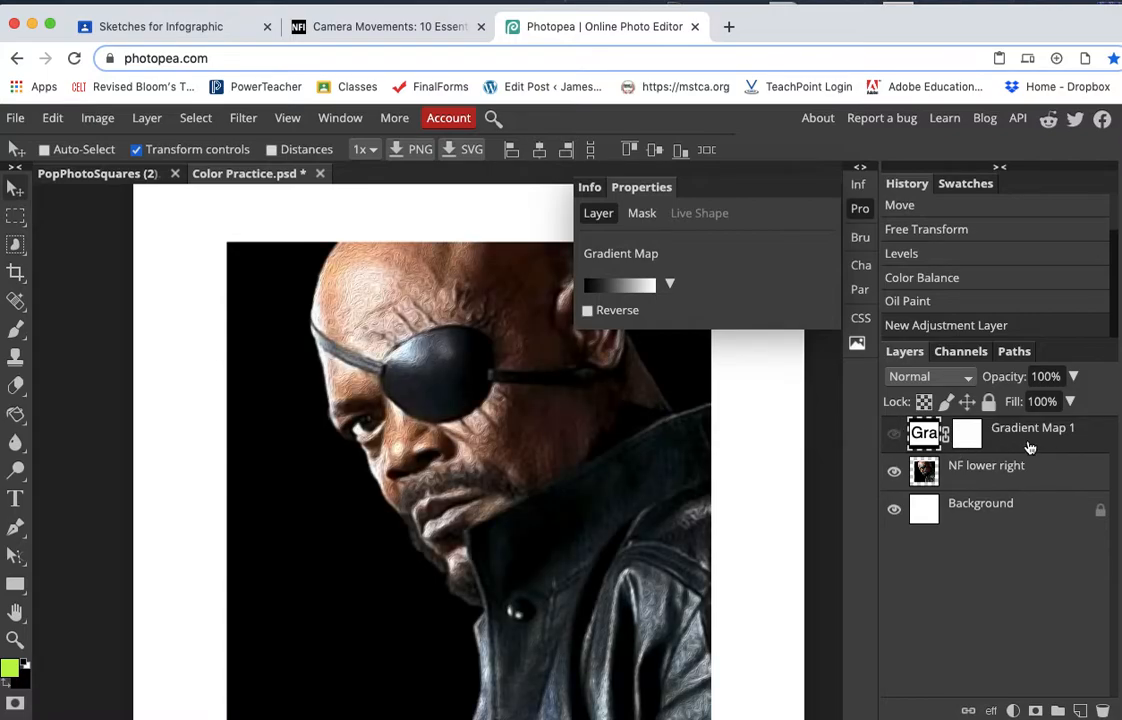
left_click(892, 436)
left_click(893, 436)
left_click(894, 436)
left_click(895, 437)
left_click(895, 437)
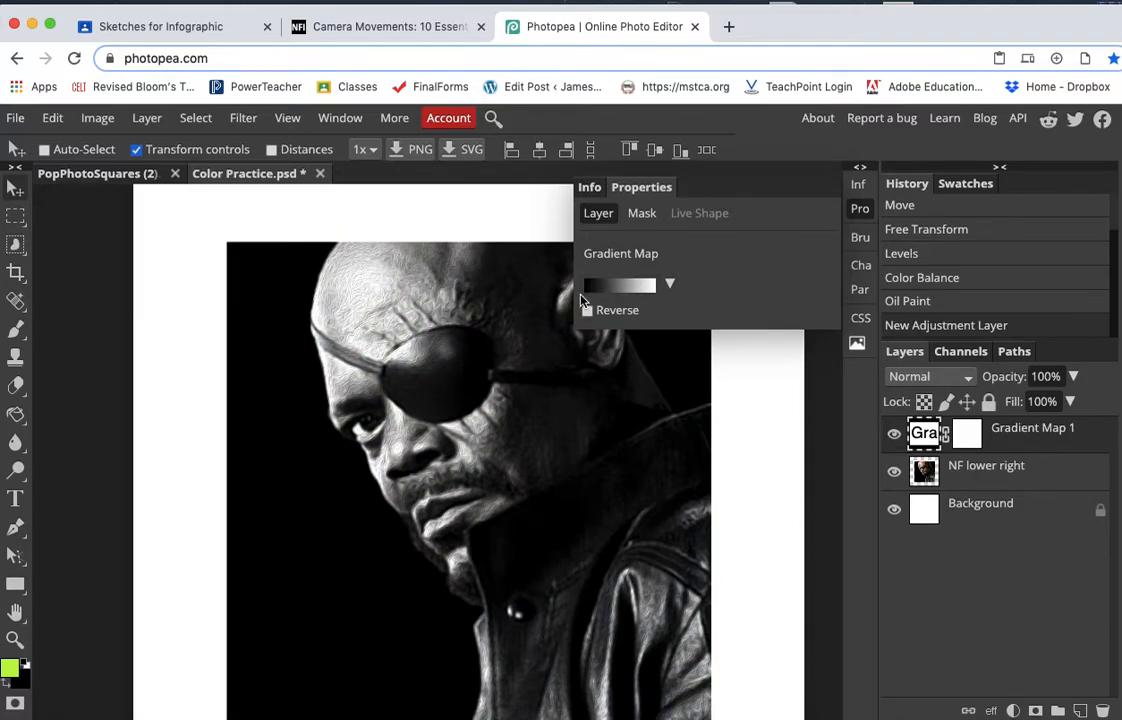
Set the highlight colour stop of the gradient map to yellow, hex ffff00
left_click(632, 289)
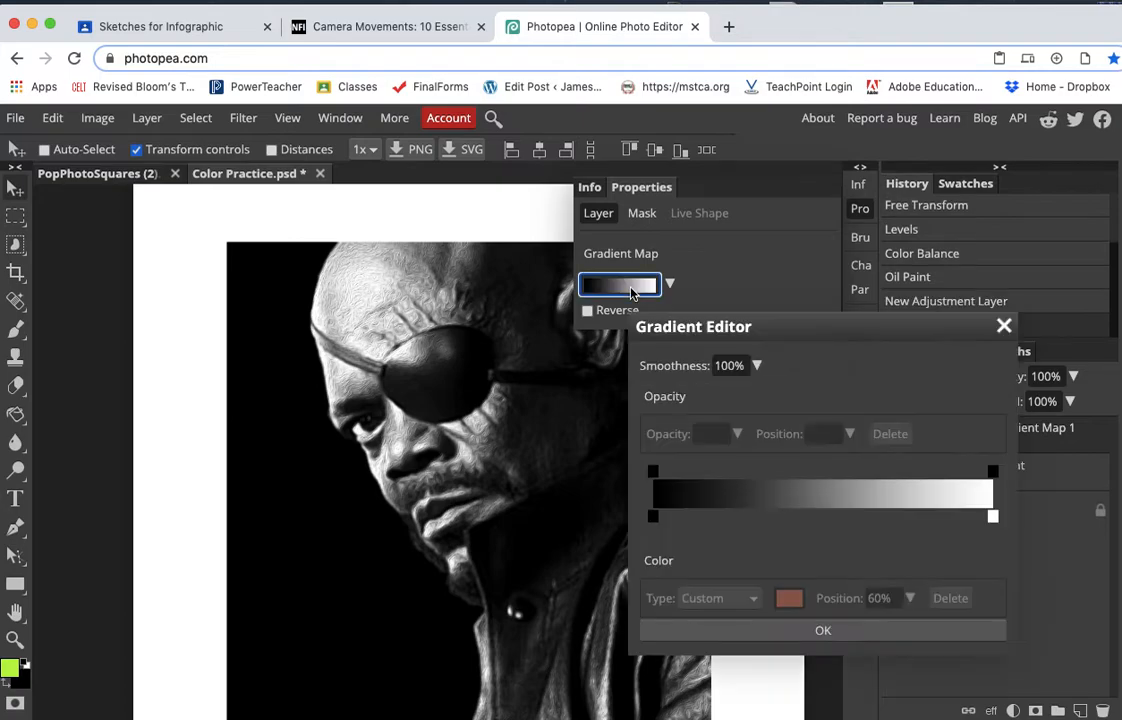
double_click(993, 517)
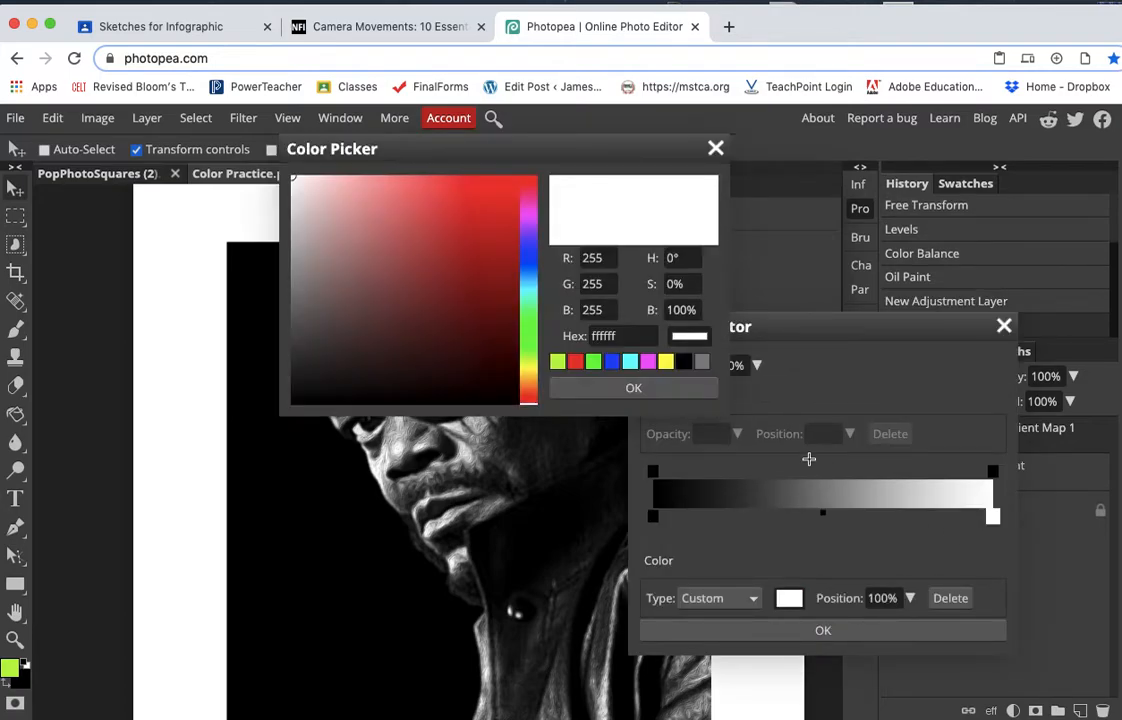
left_click(664, 363)
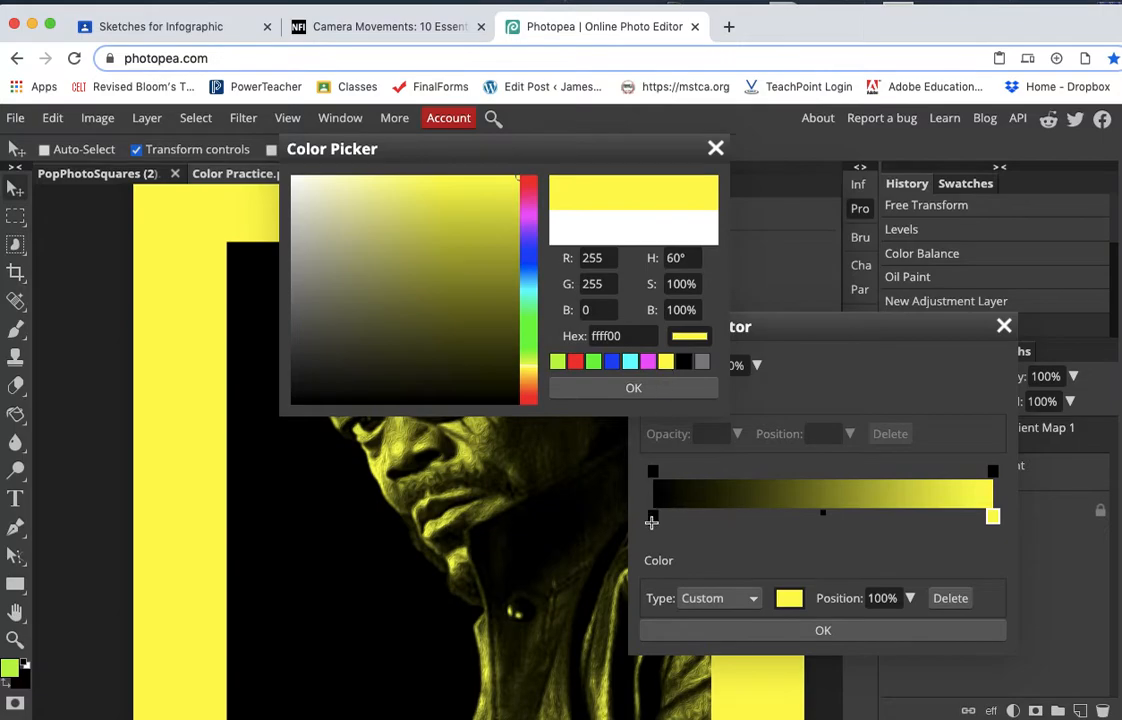
left_click(600, 388)
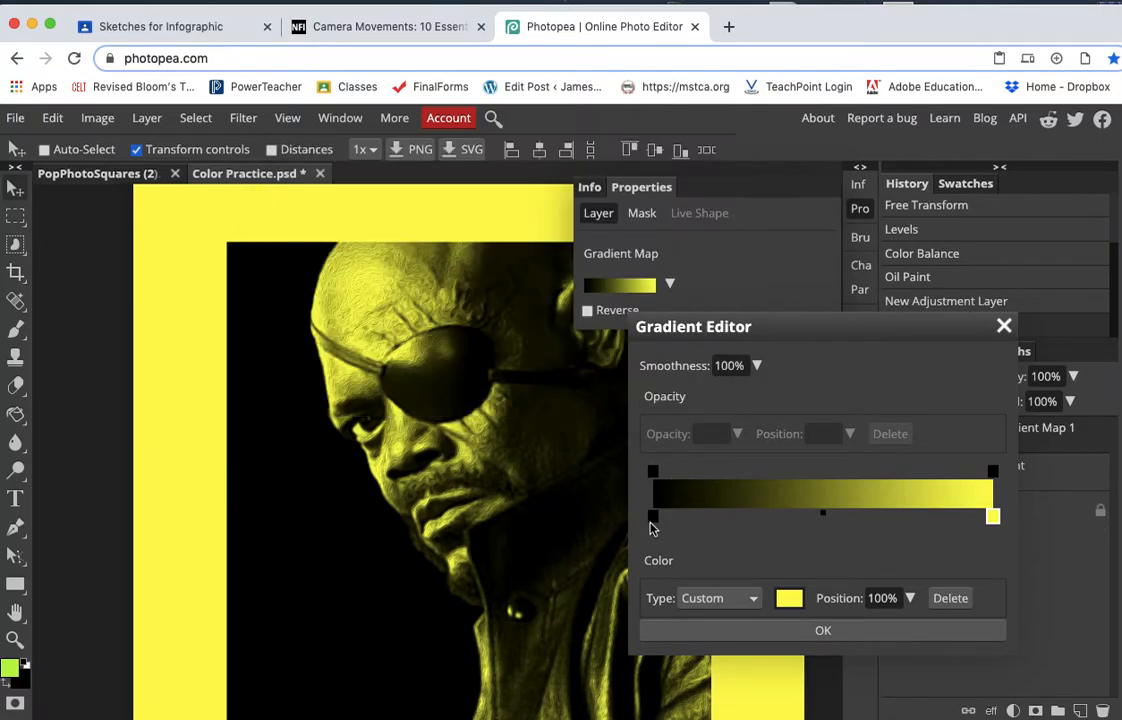
Set the shadow colour stop of the gradient map to dark blue, hex 17175b
double_click(652, 517)
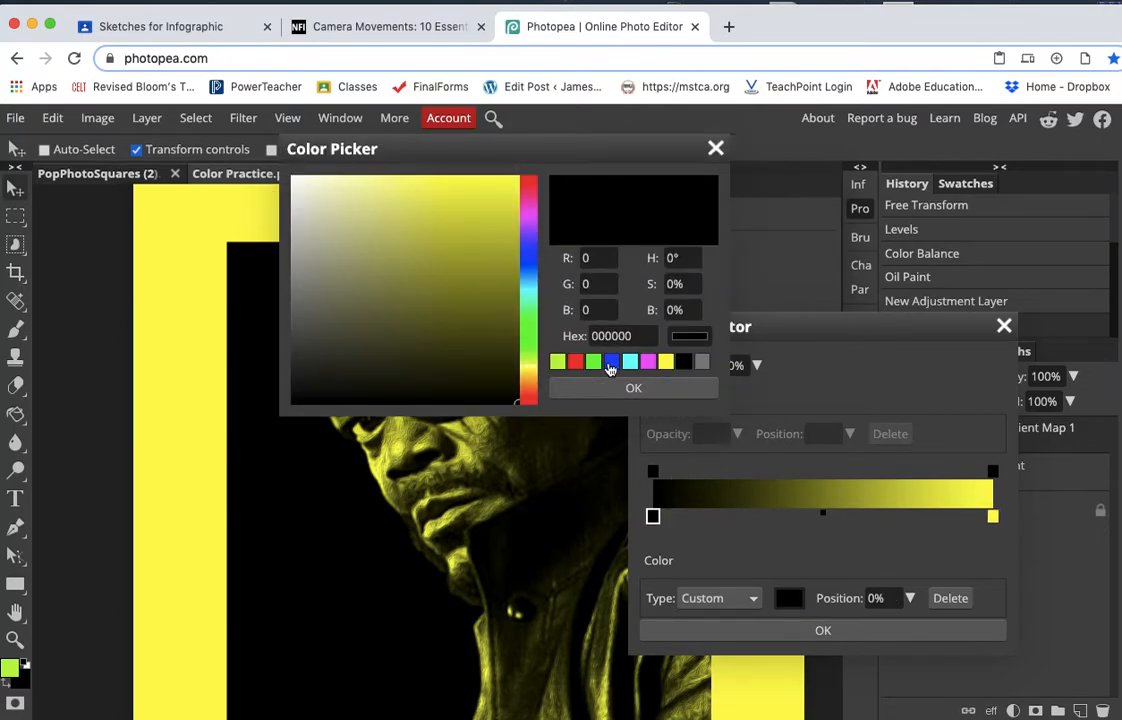
left_click(610, 362)
mouse_move(491, 358)
left_mouse_down()
mouse_move(466, 345)
mouse_move(461, 323)
left_mouse_up()
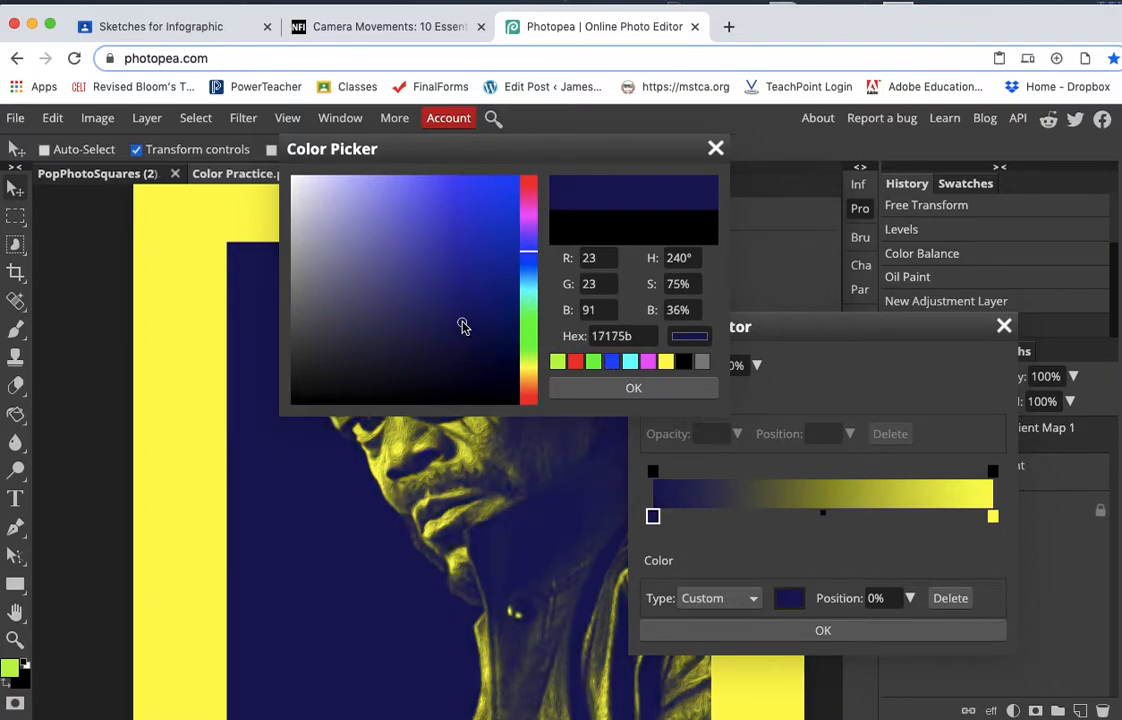
left_click(615, 391)
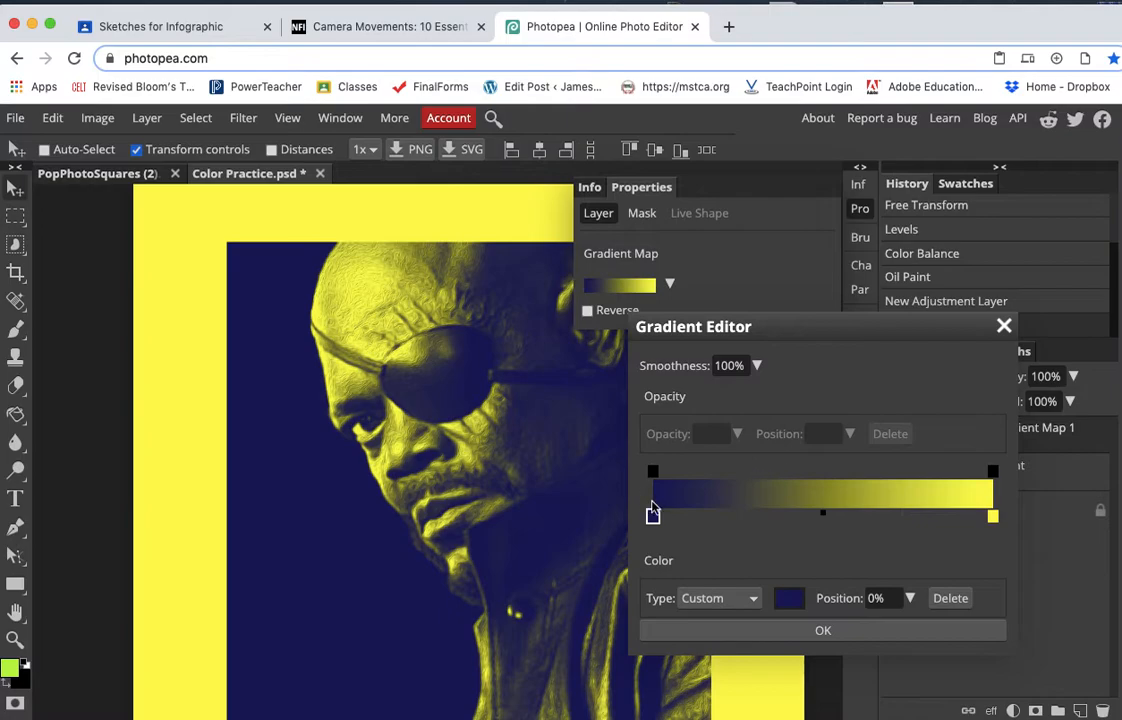
Add a red colour stop at 61% in the gradient map, shift it toward the blue end and accept the gradient
left_click(862, 517)
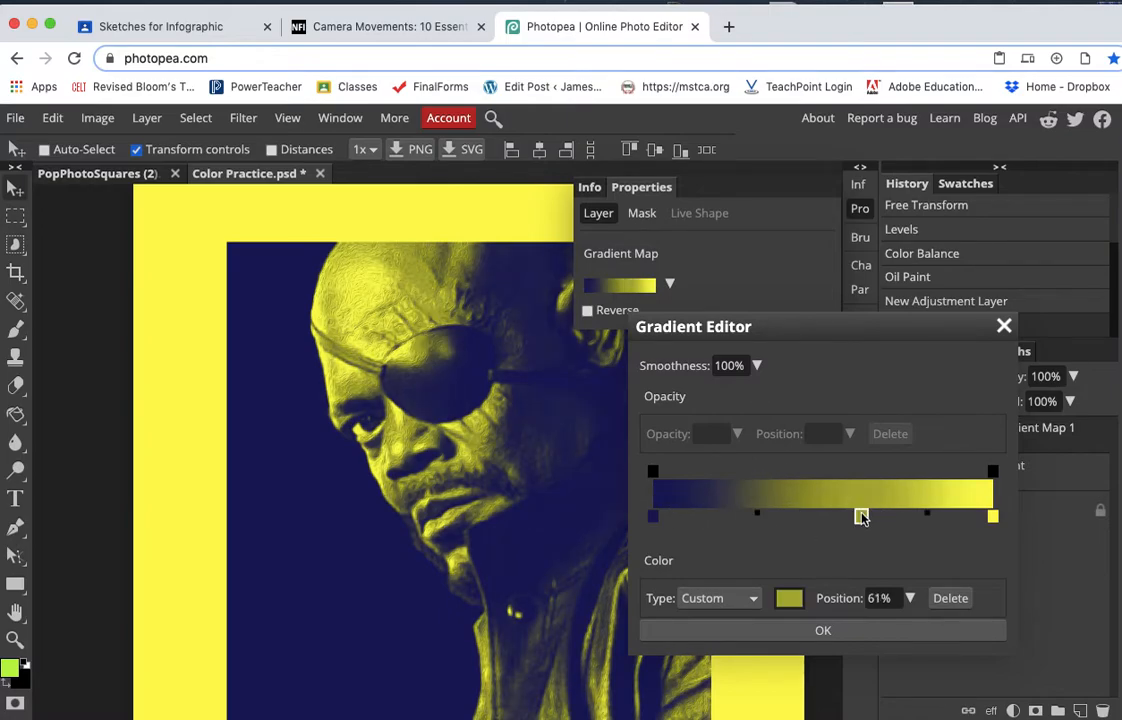
left_click(862, 517)
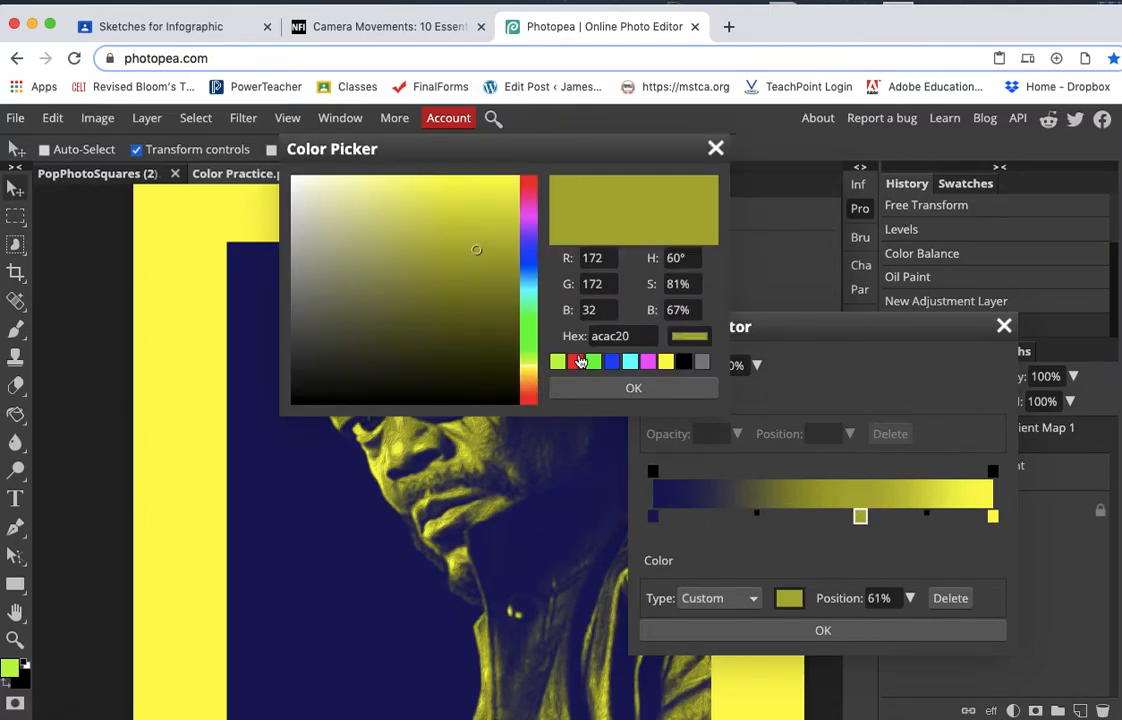
left_click(574, 362)
left_click(601, 392)
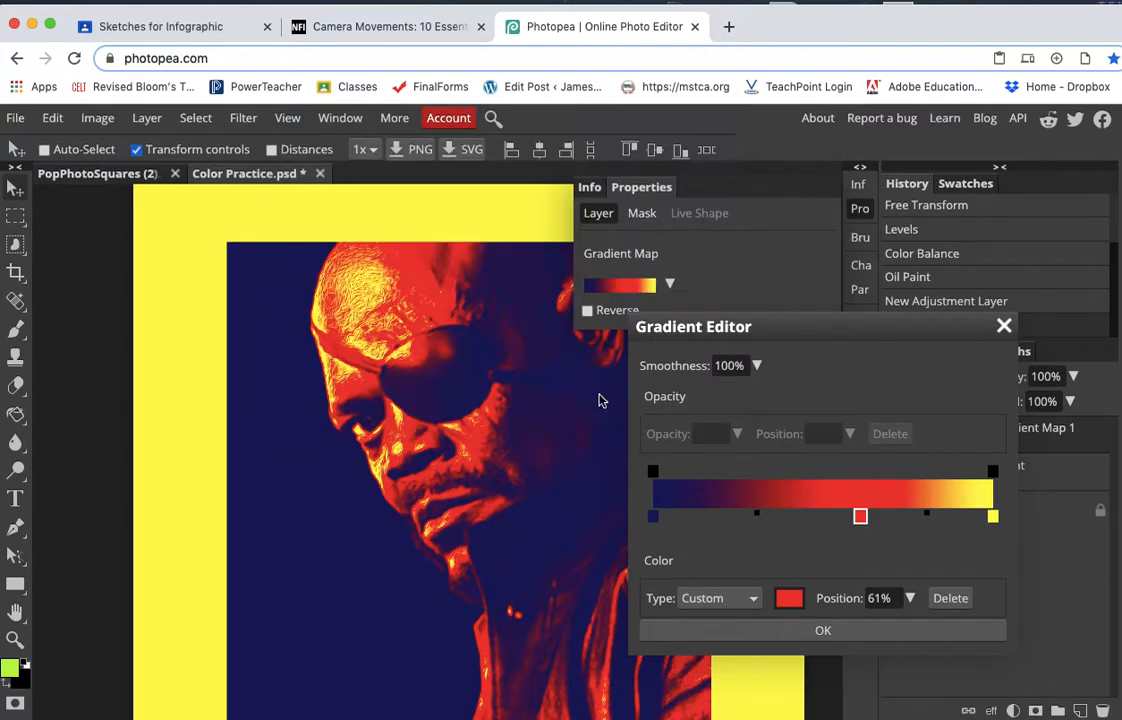
left_click_drag(860, 516, 803, 518)
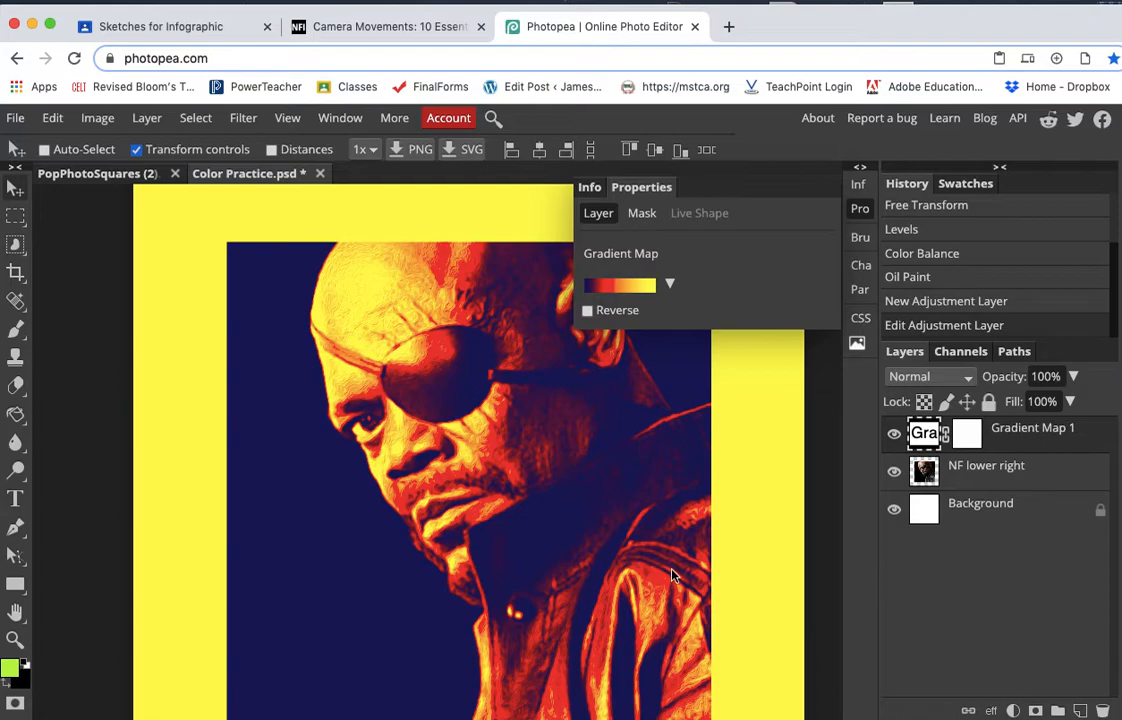
Compare the portrait with and without the gradient map, and merge the Gradient Map 1 and NF lower right layers
key("super+minus")
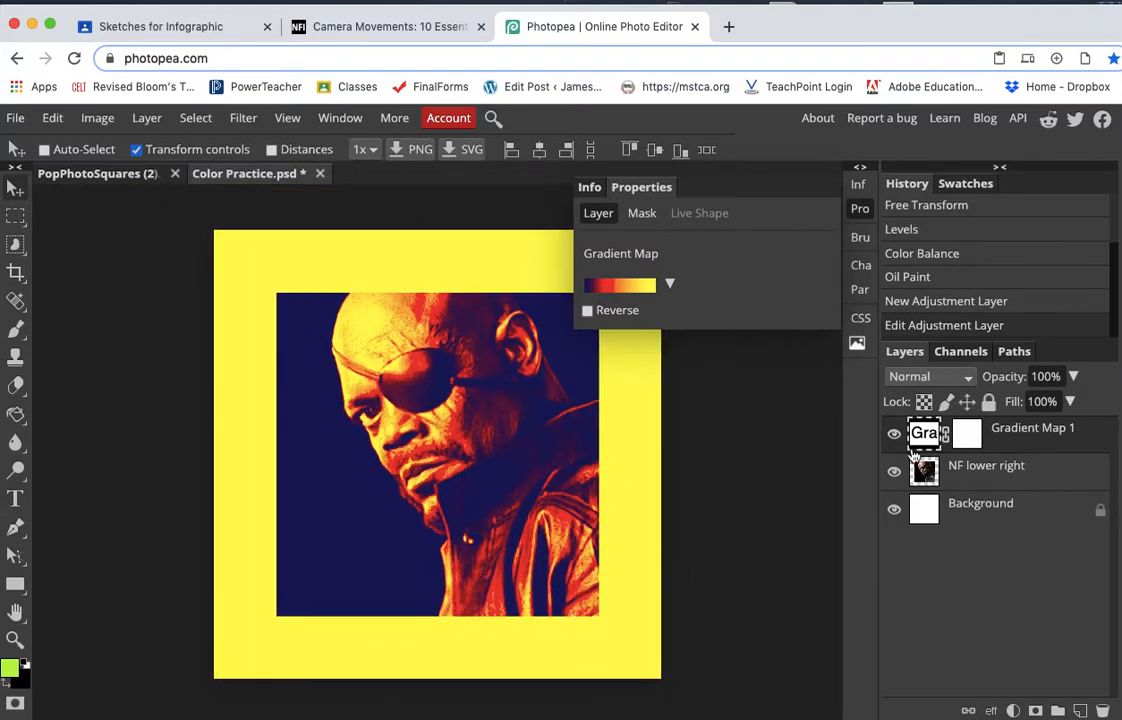
left_click(893, 433)
left_click(894, 434)
left_click(982, 469)
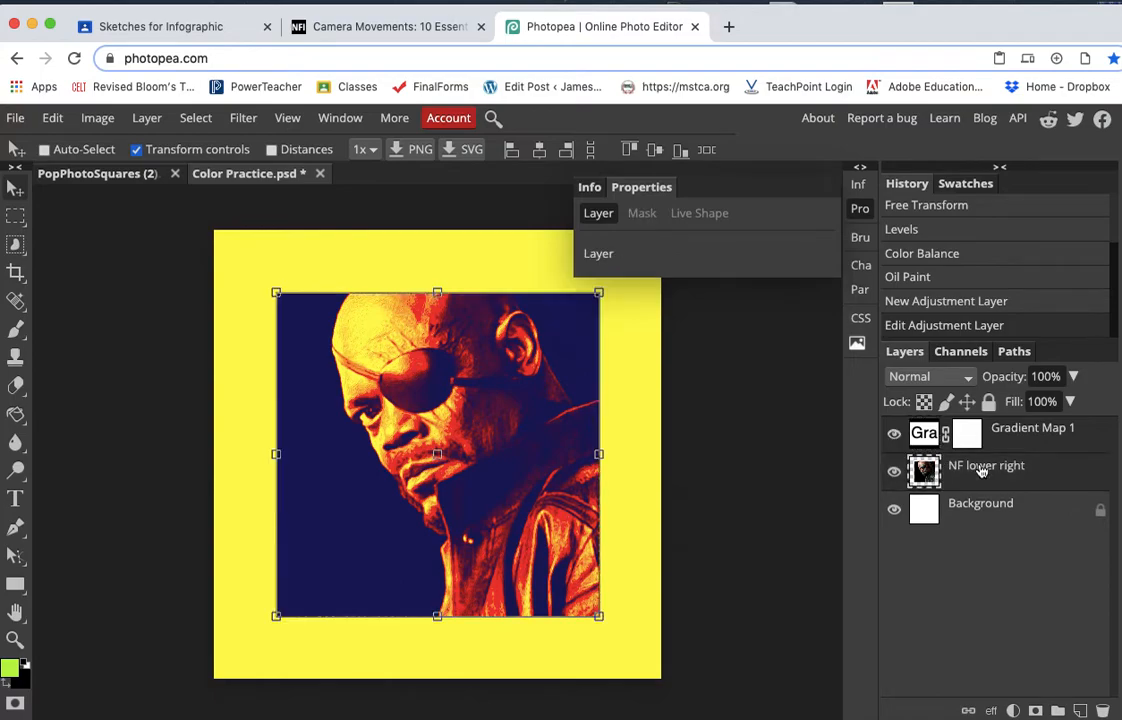
left_click(145, 117)
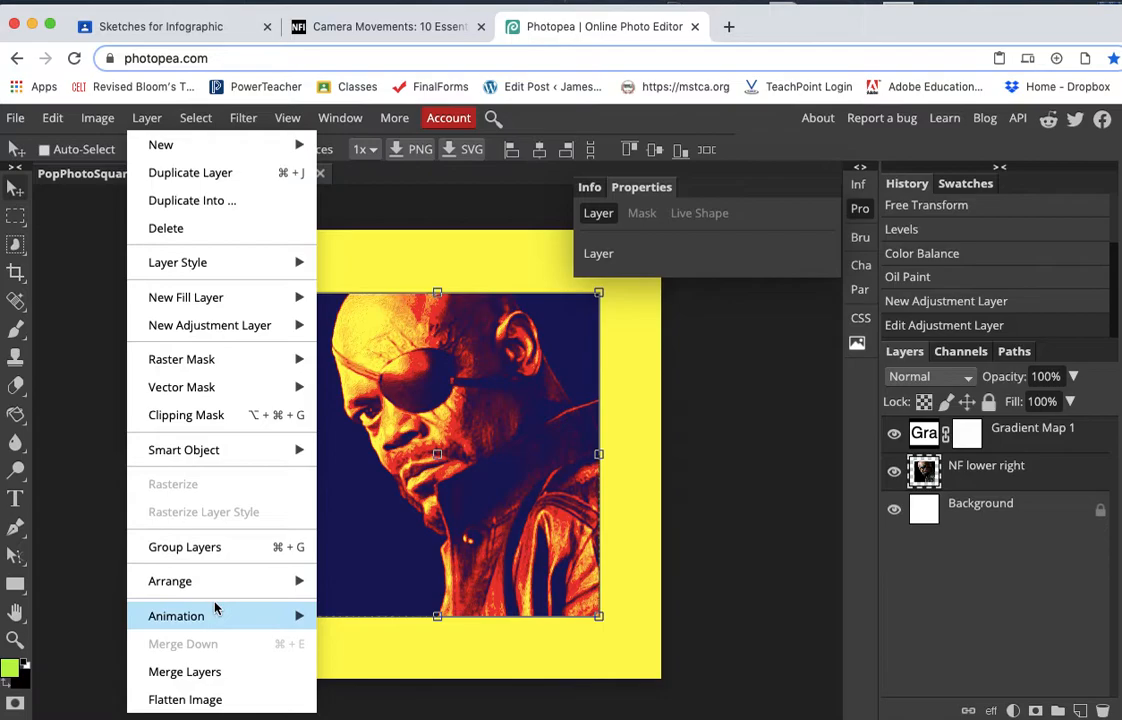
left_click(172, 670)
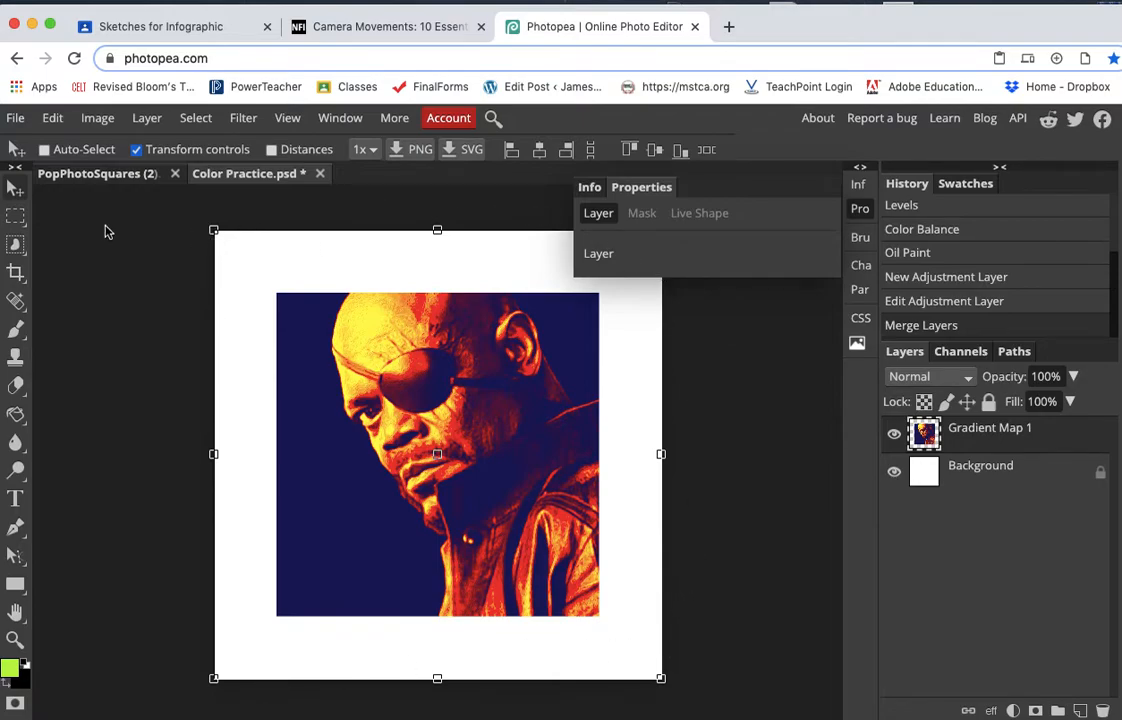
Clear the merged layer outside the portrait's square using an inverted rectangular selection, deselect and nudge the portrait slightly
left_click(15, 216)
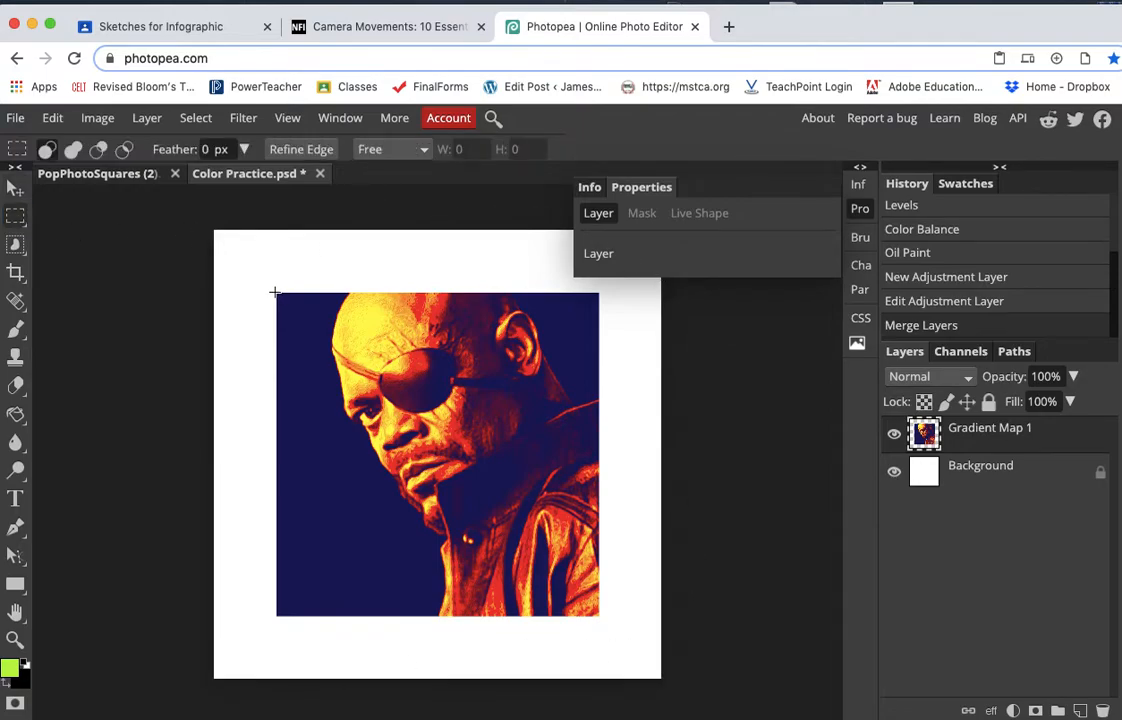
left_click_drag(277, 292, 597, 620)
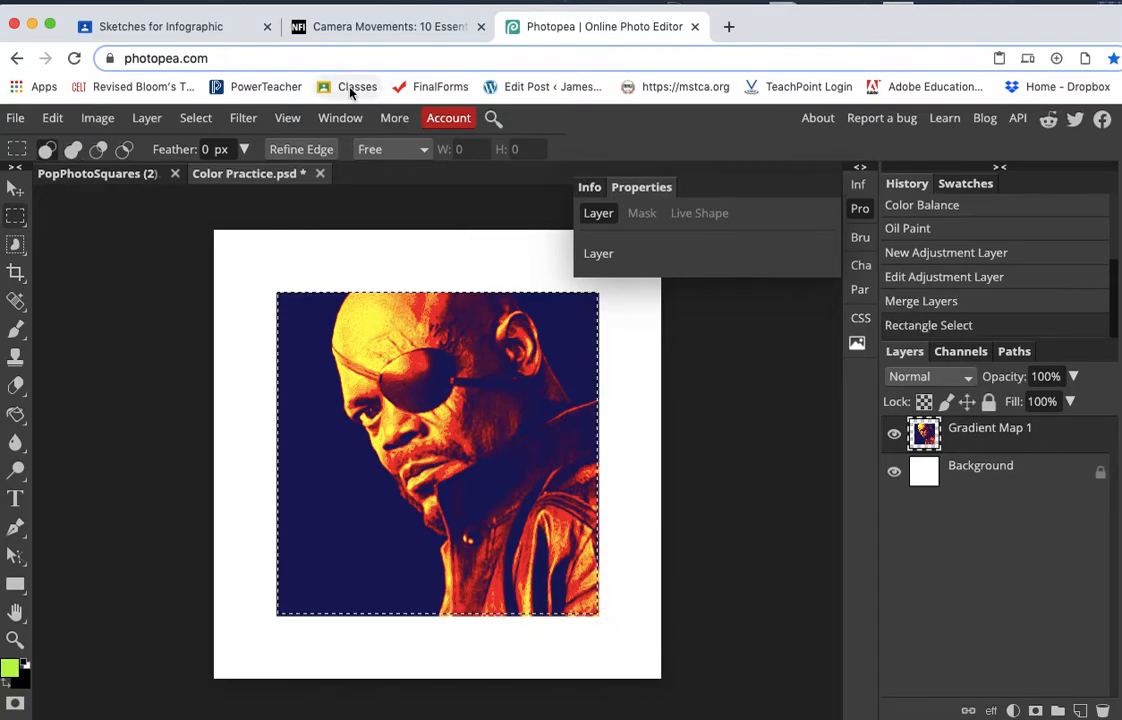
left_click(196, 118)
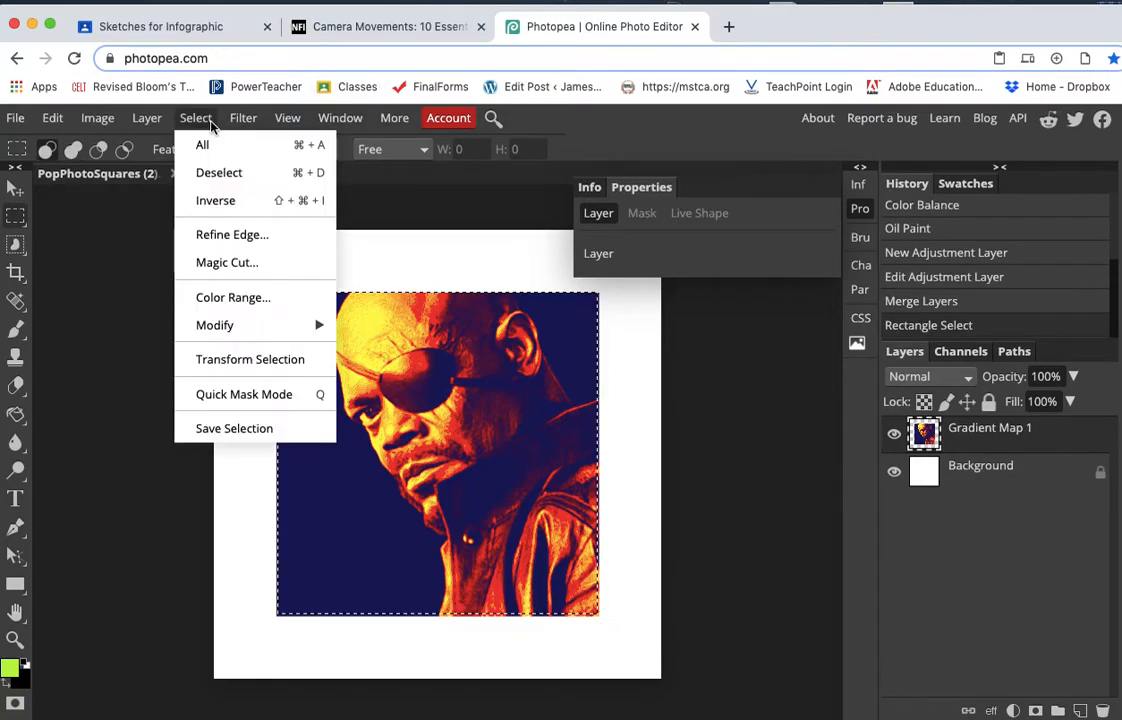
left_click(215, 201)
key("Delete")
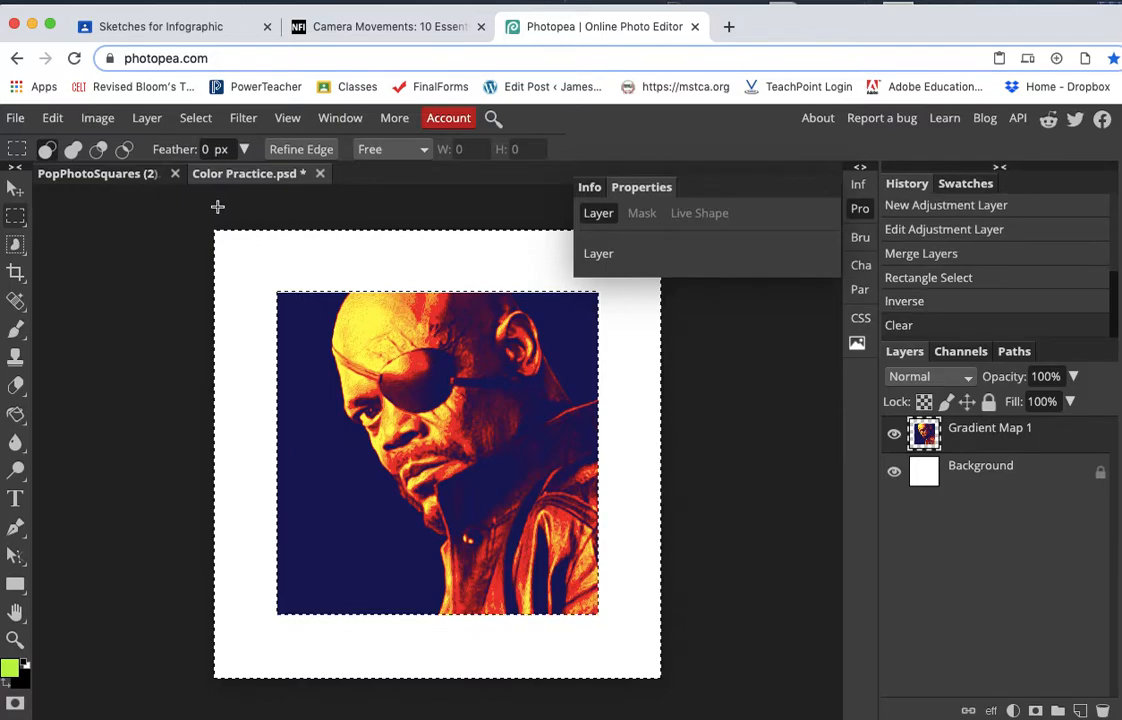
key("v")
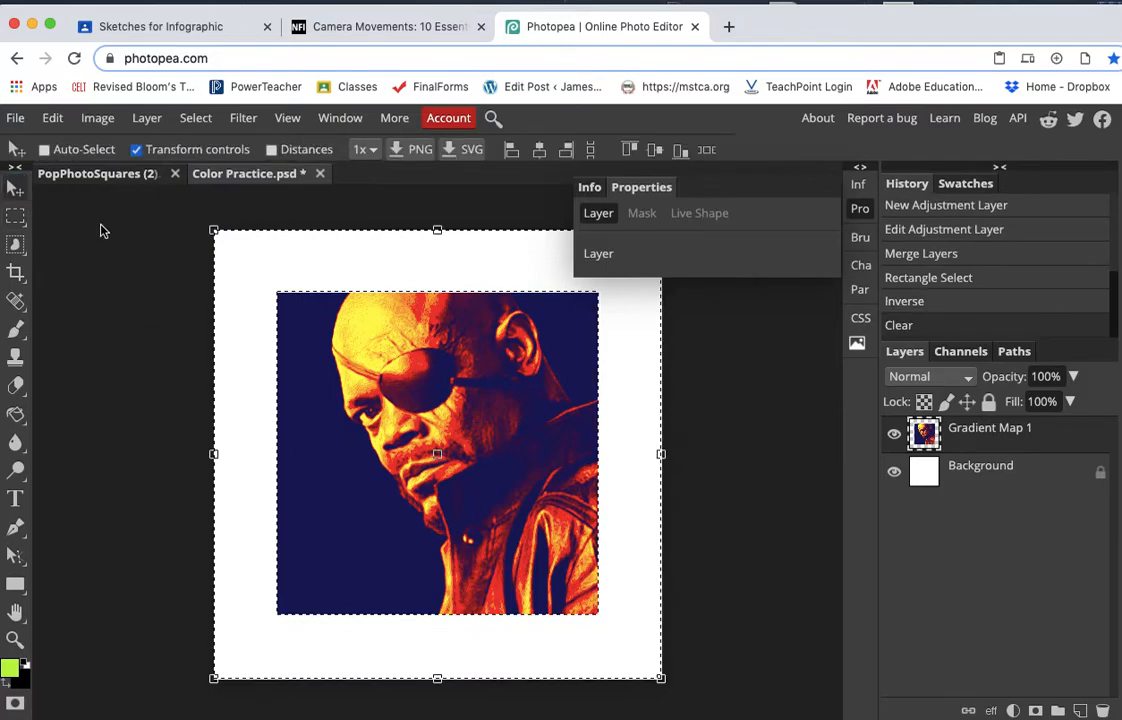
key("ctrl+d")
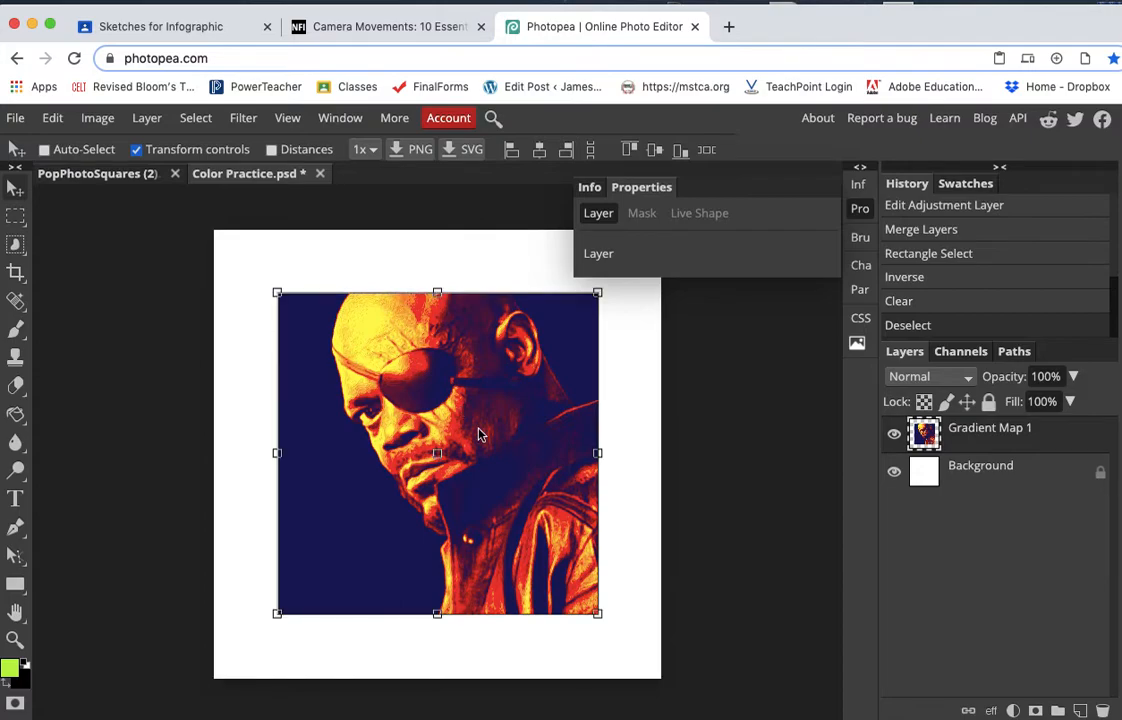
mouse_move(412, 410)
left_mouse_down()
mouse_move(440, 371)
mouse_move(410, 346)
mouse_move(410, 403)
mouse_move(425, 414)
mouse_move(405, 410)
left_mouse_up()
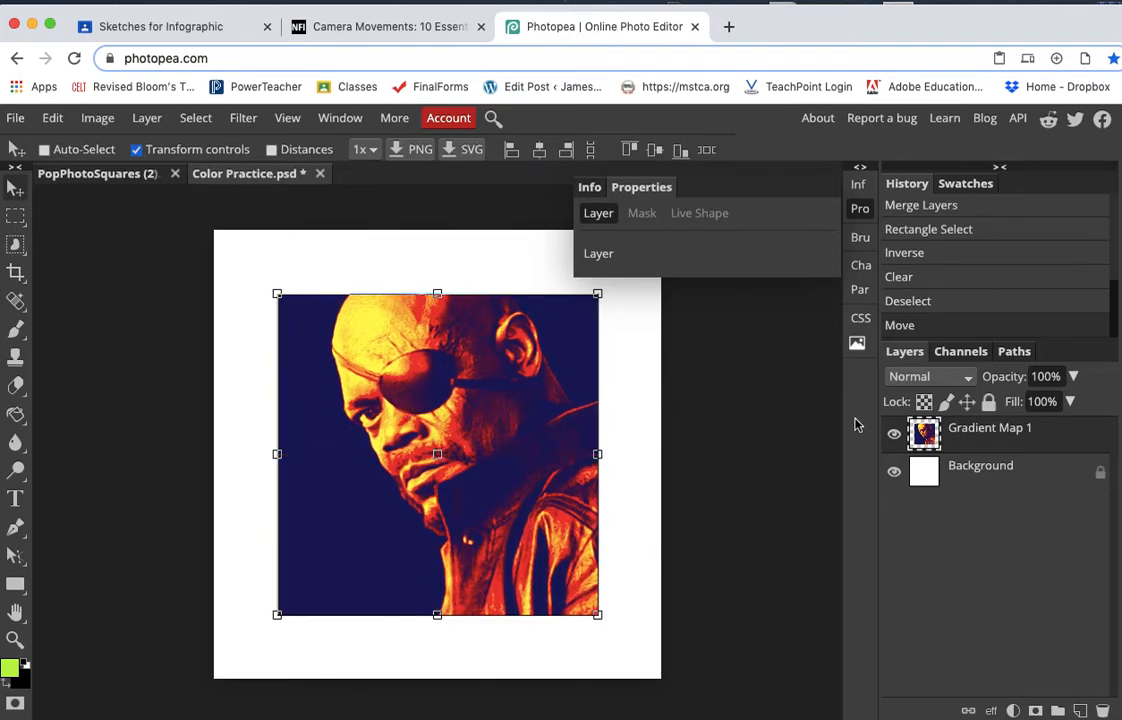
Duplicate the Gradient Map 1 layer and keep the copy's blend mode at Normal
left_click(909, 379)
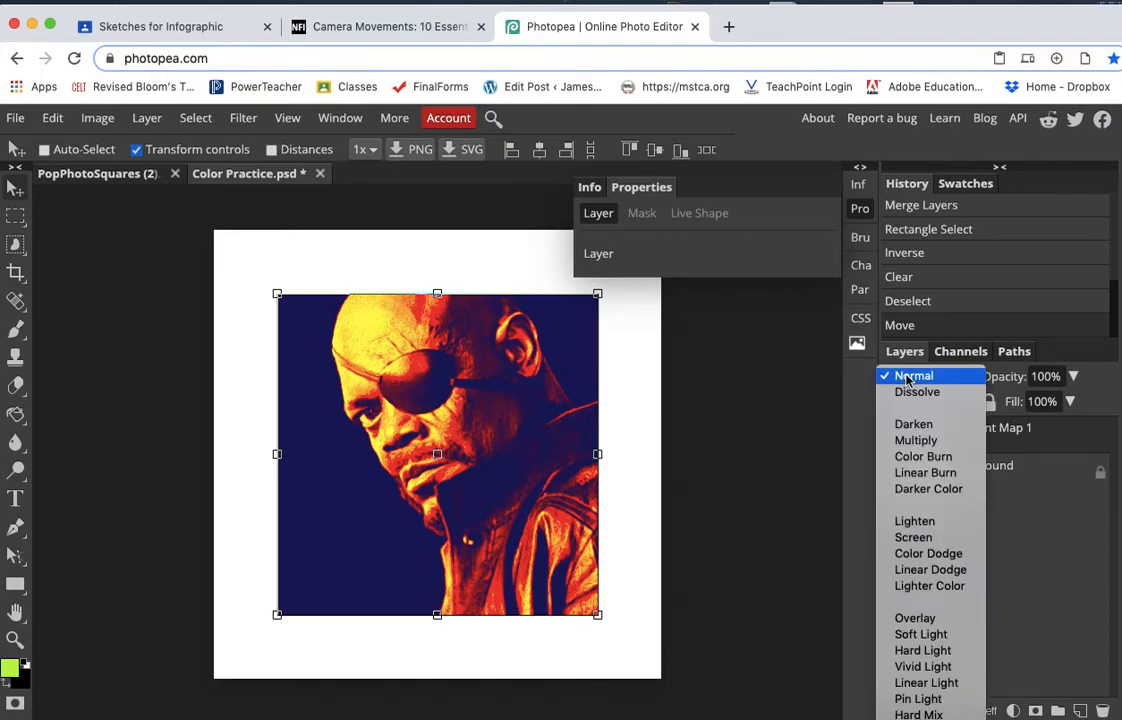
left_click(907, 379)
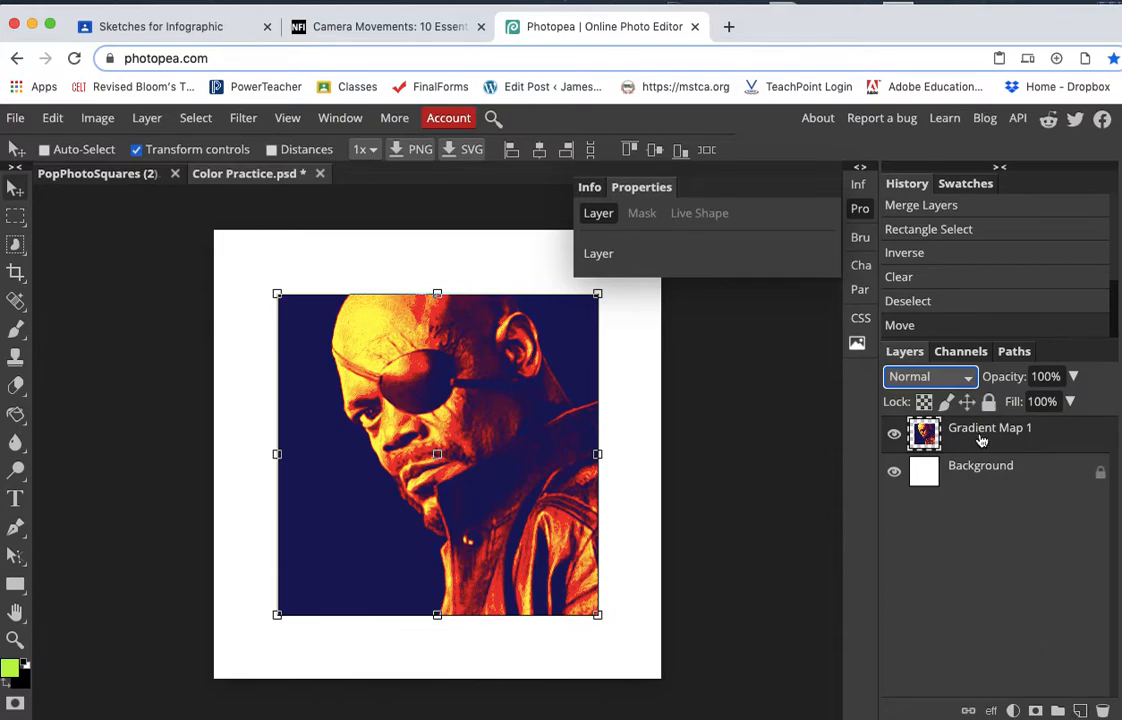
left_click(147, 118)
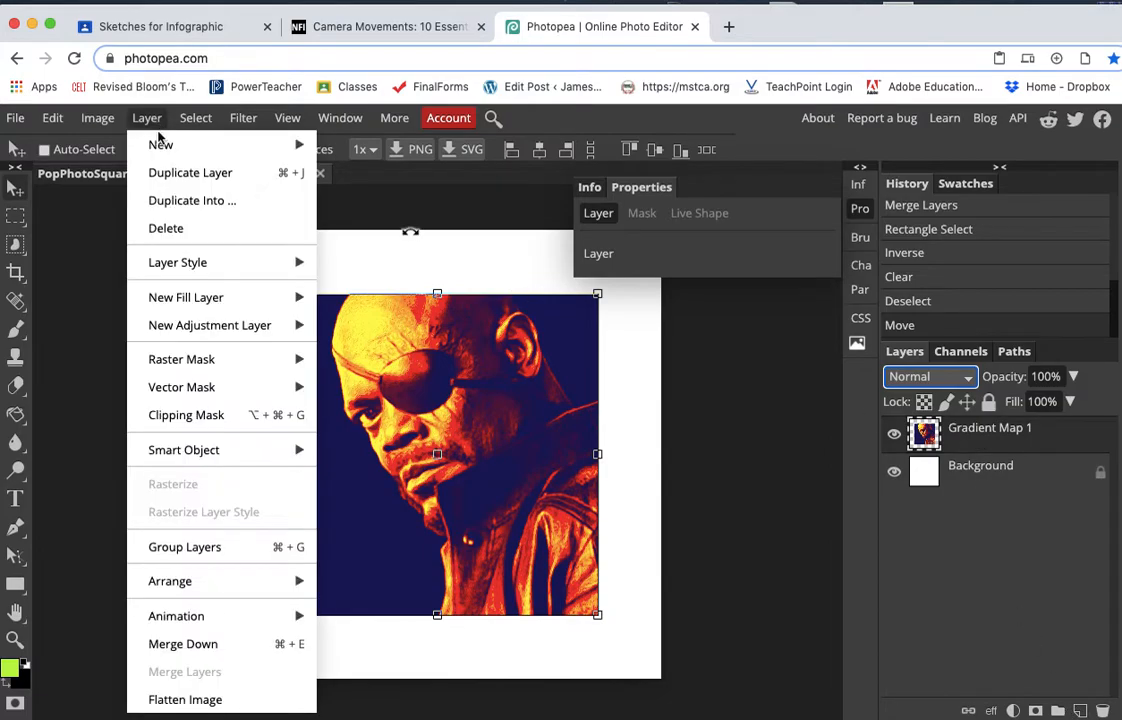
left_click(171, 180)
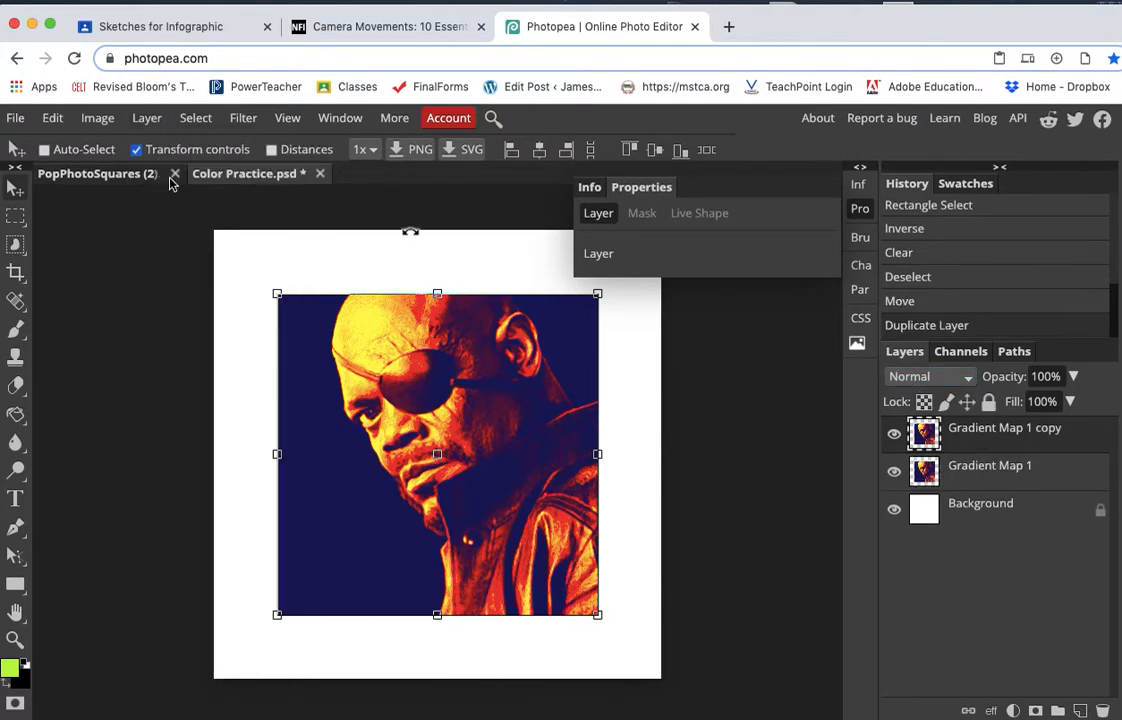
left_click(948, 383)
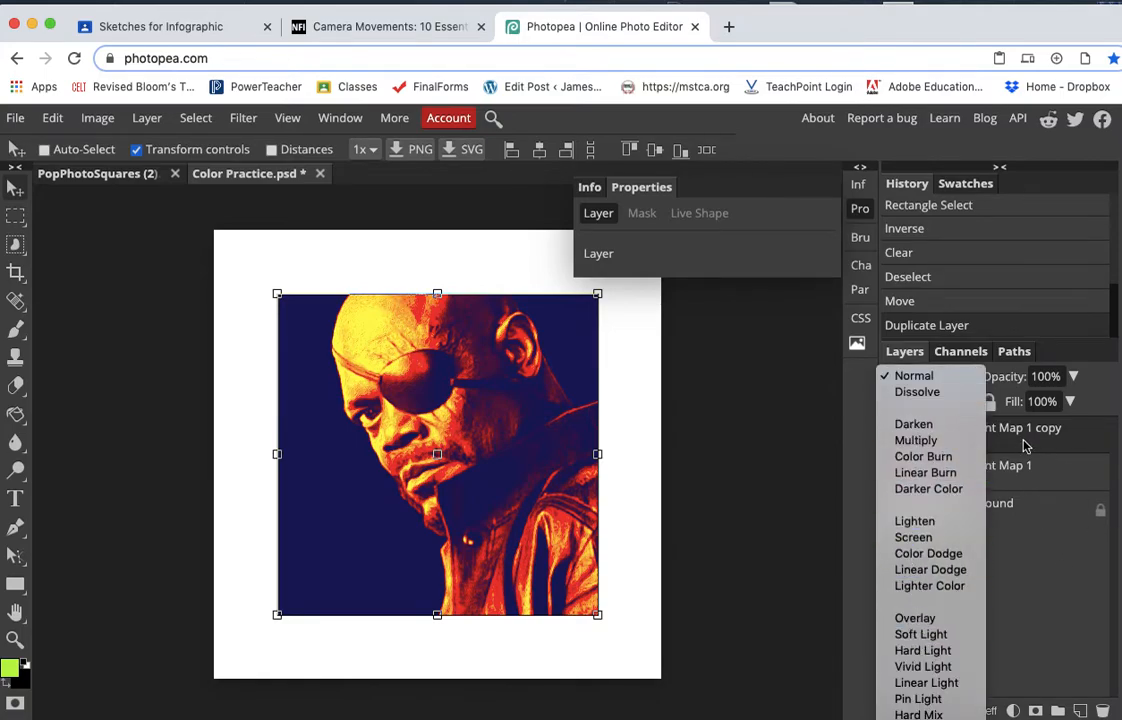
left_click(912, 379)
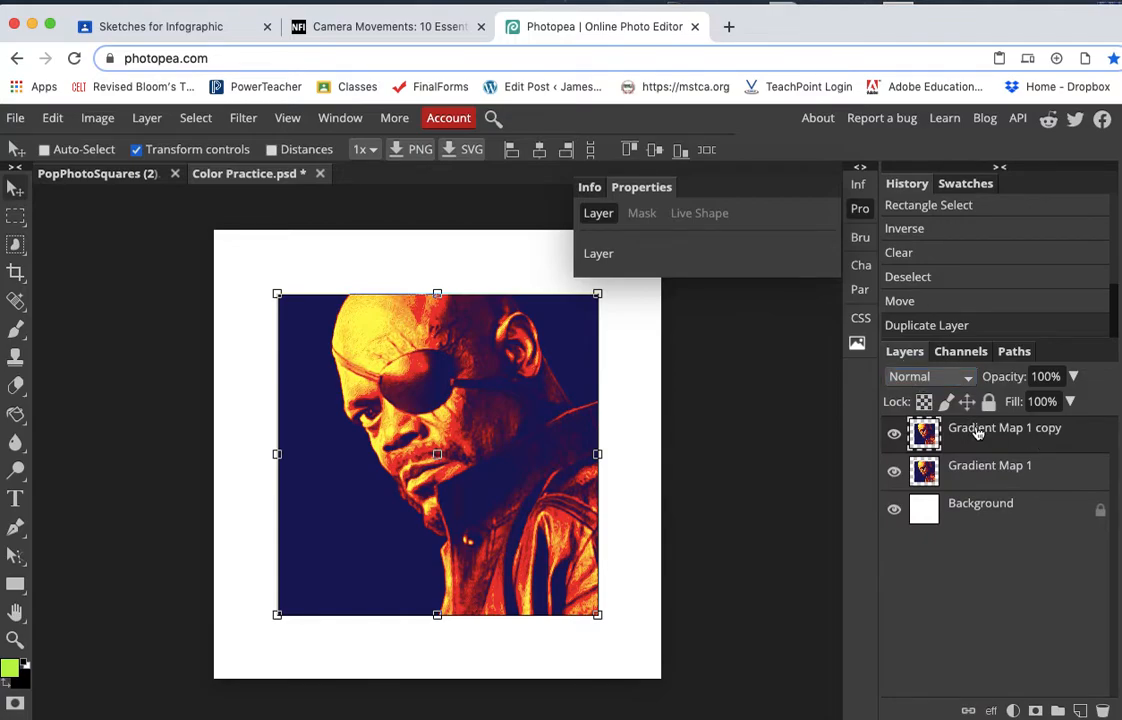
Apply a Color Halftone filter with a radius of 21 px to the Gradient Map 1 copy layer
left_click(247, 120)
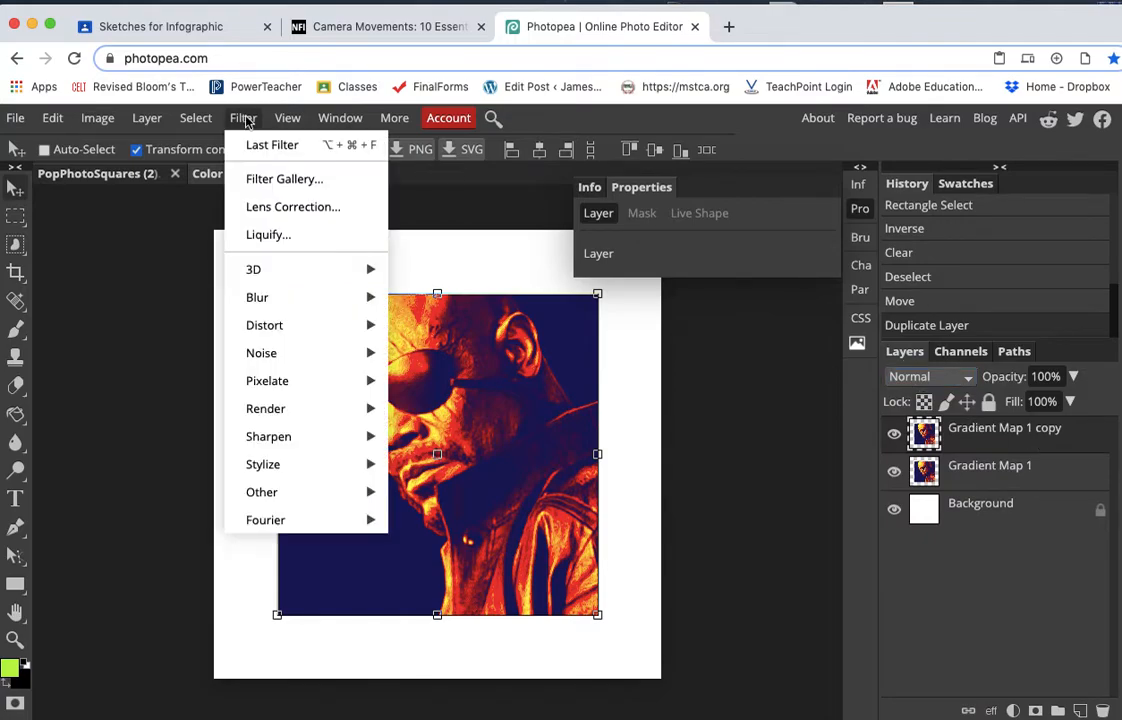
mouse_move(283, 386)
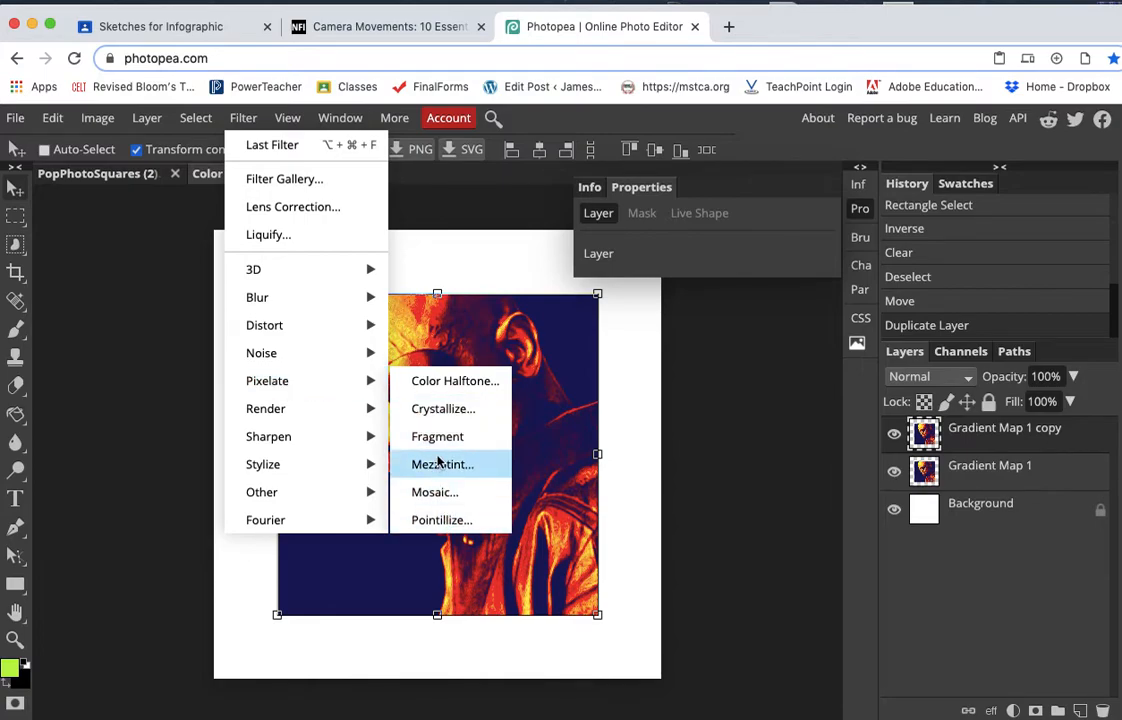
left_click(451, 381)
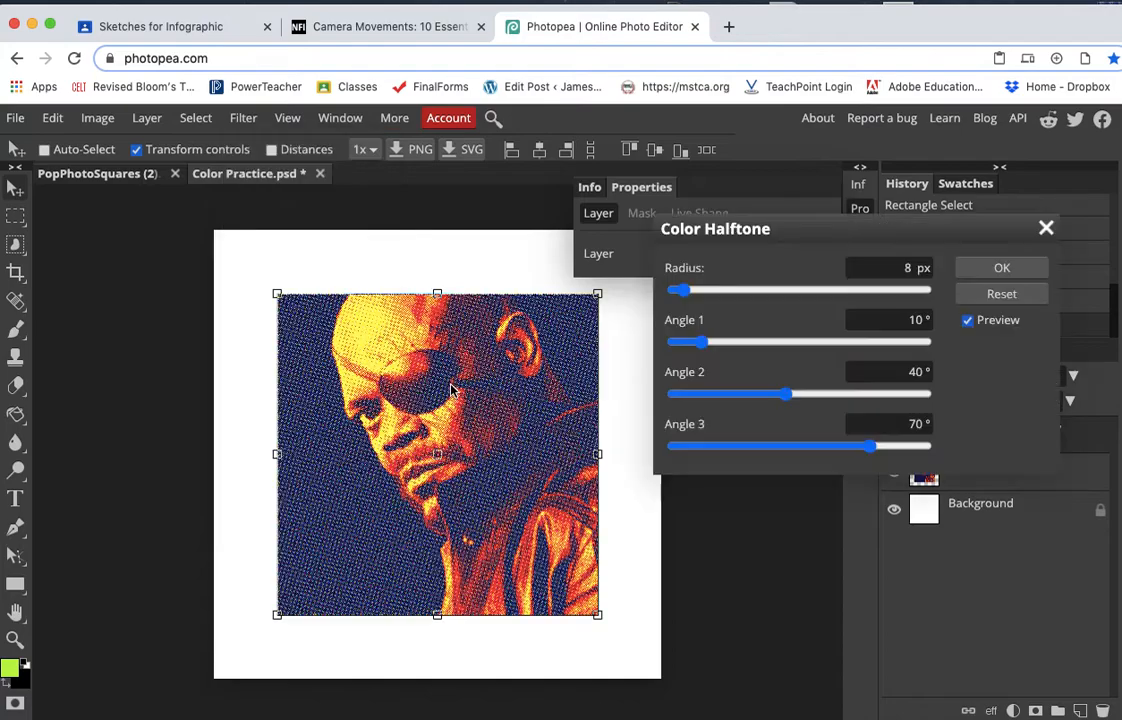
left_click(716, 293)
left_click(716, 291)
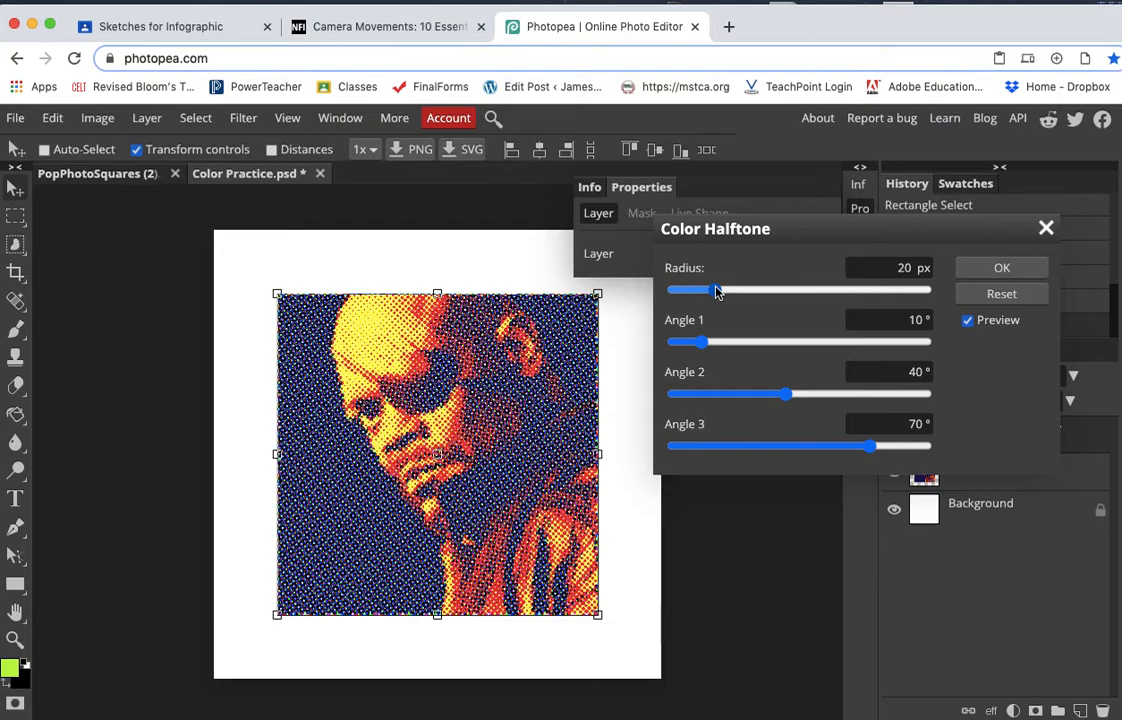
left_click(719, 291)
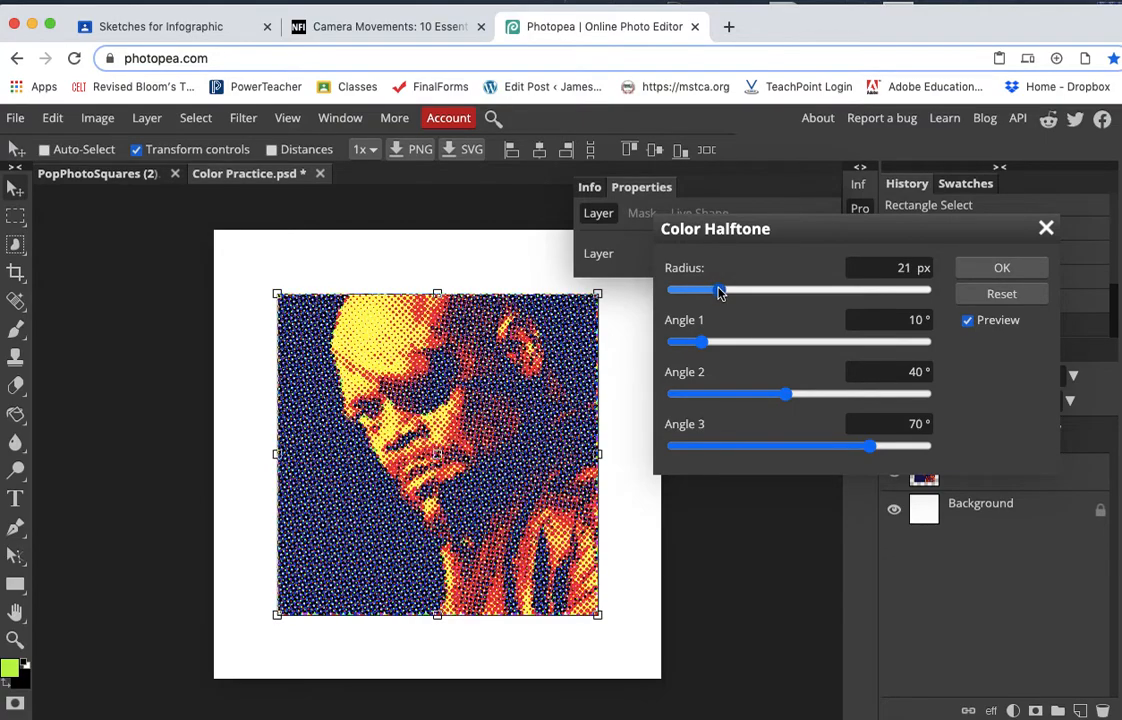
left_click(1001, 268)
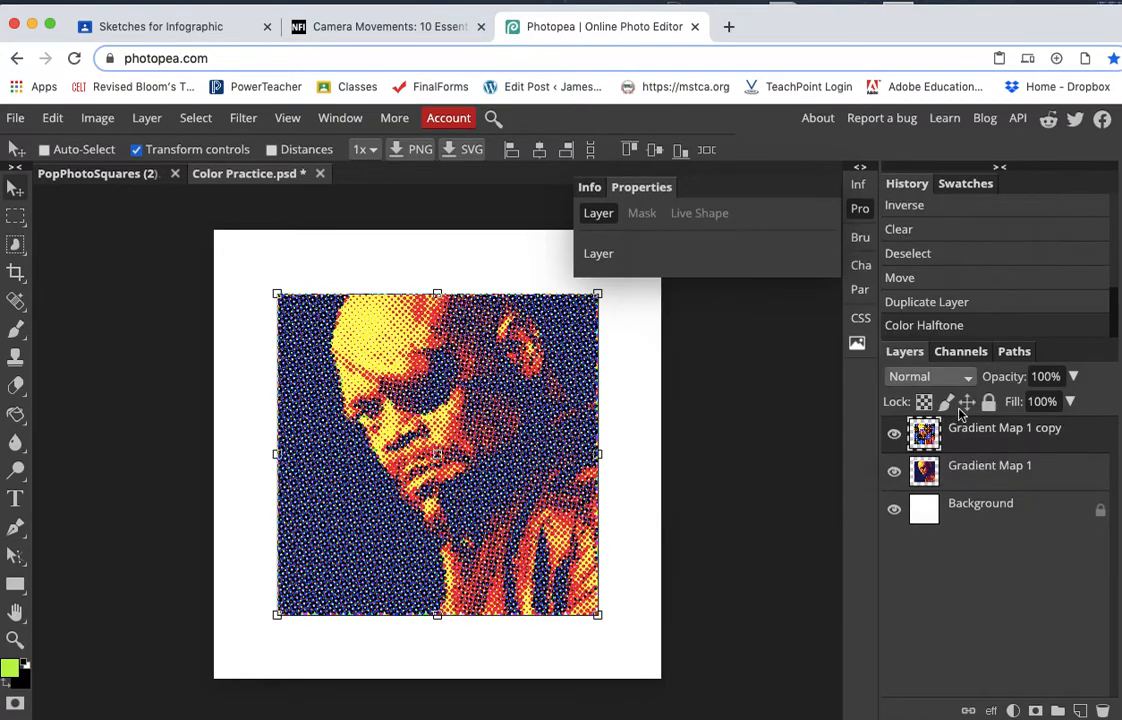
Set the halftone copy's blend mode to Overlay and compare the portrait with and without that layer
left_click(966, 382)
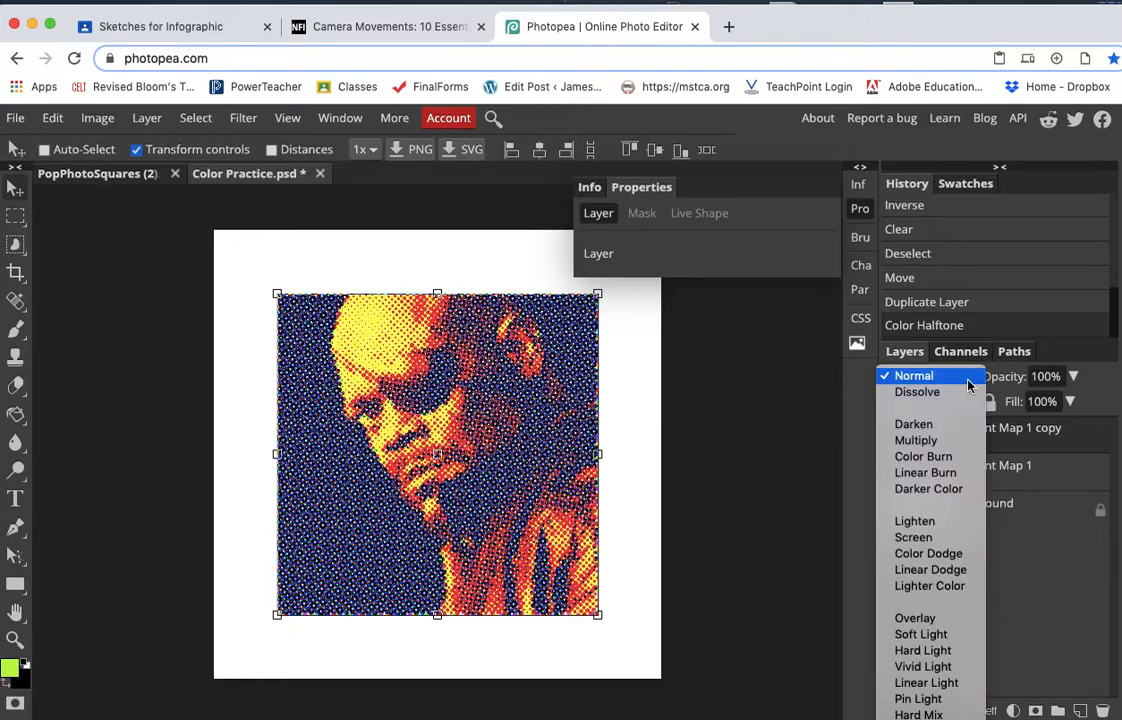
left_click(929, 617)
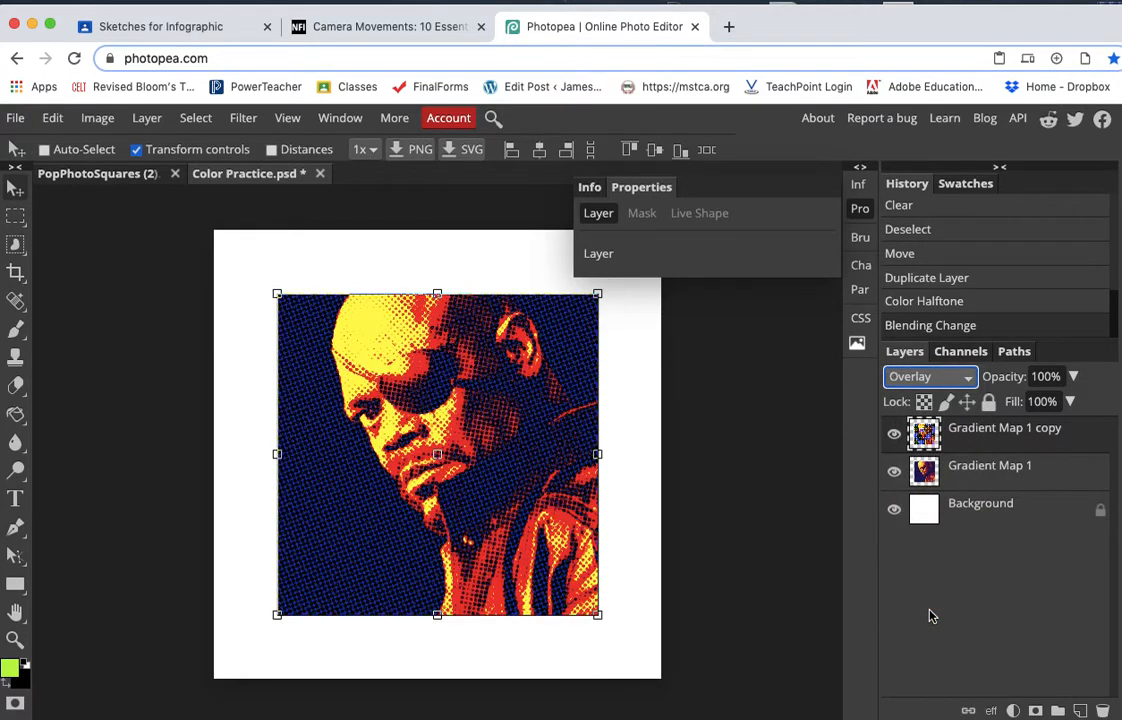
scroll(494, 466, "up", 5)
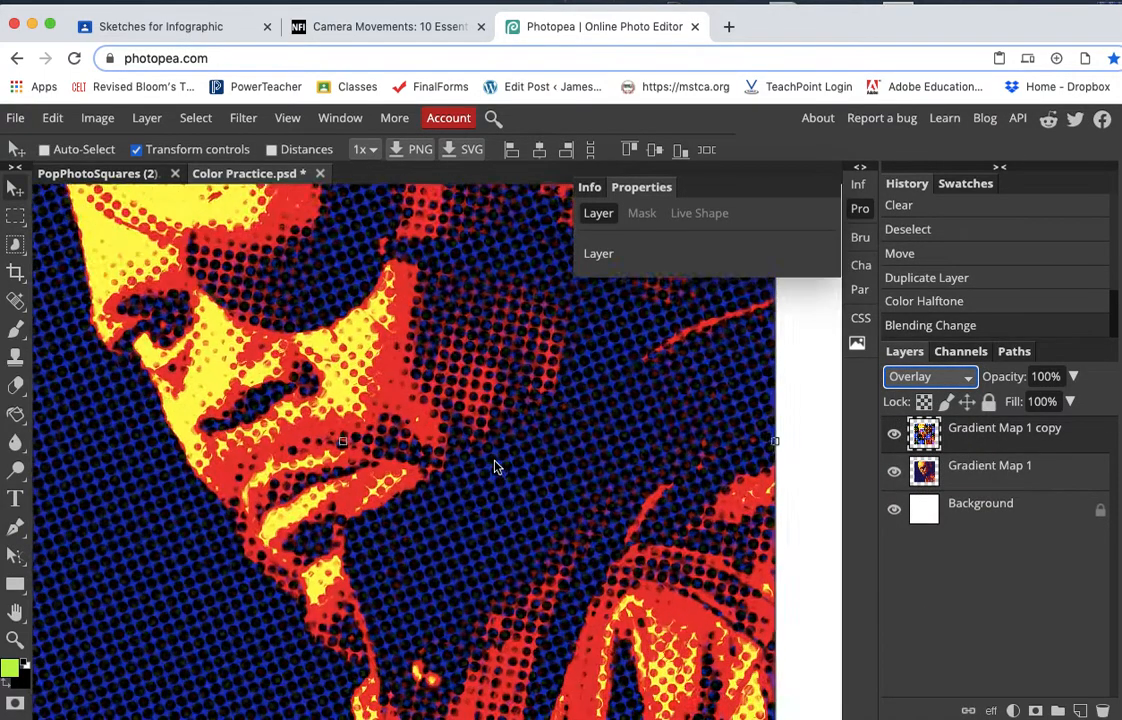
scroll(494, 466, "down", 6)
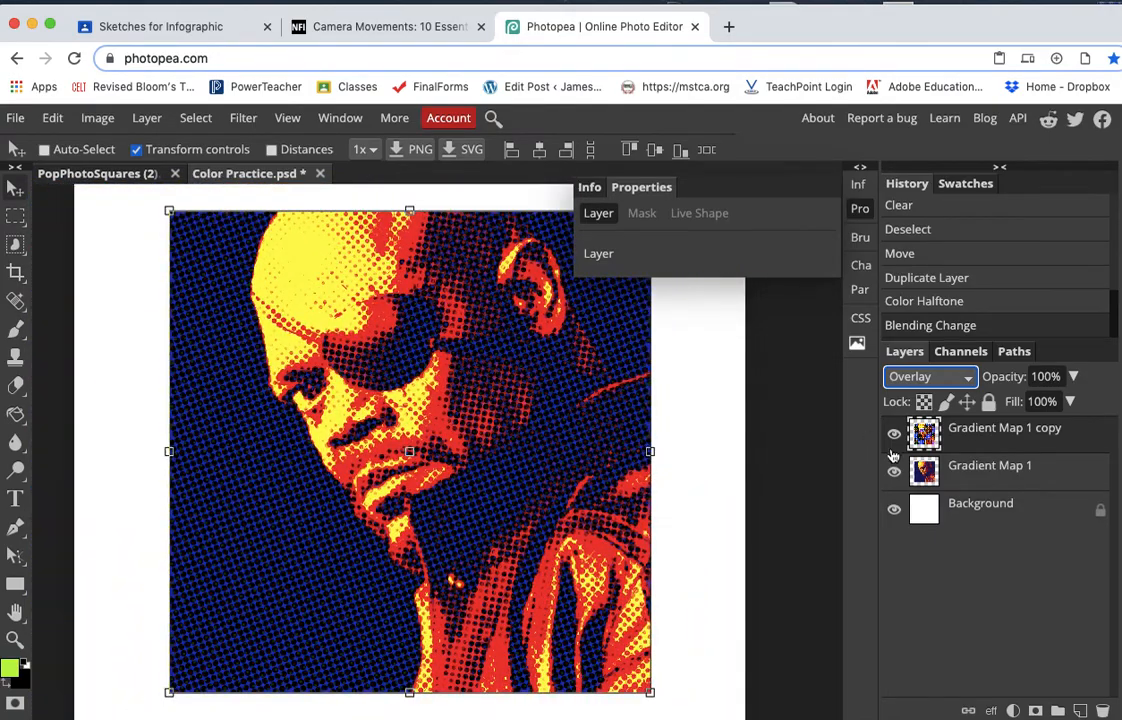
left_click(893, 432)
left_click(893, 431)
left_click(893, 430)
left_click(893, 430)
Try the Exclusion, Difference and Subtract blend modes on the halftone copy
left_click(930, 376)
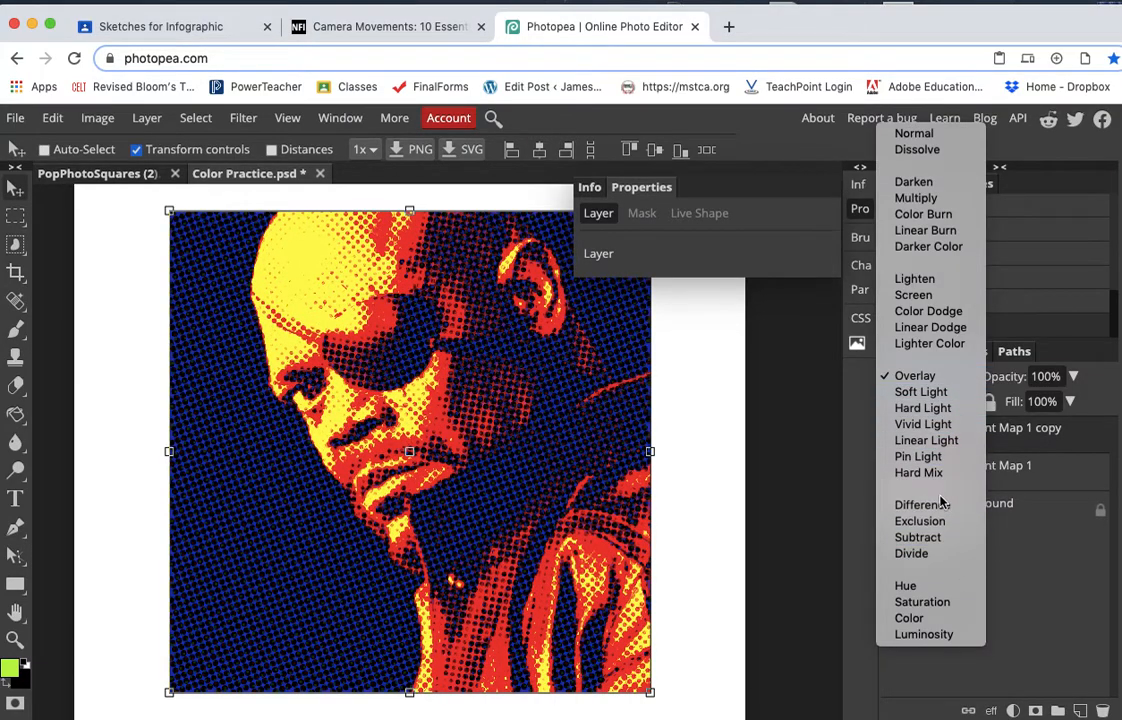
left_click(925, 521)
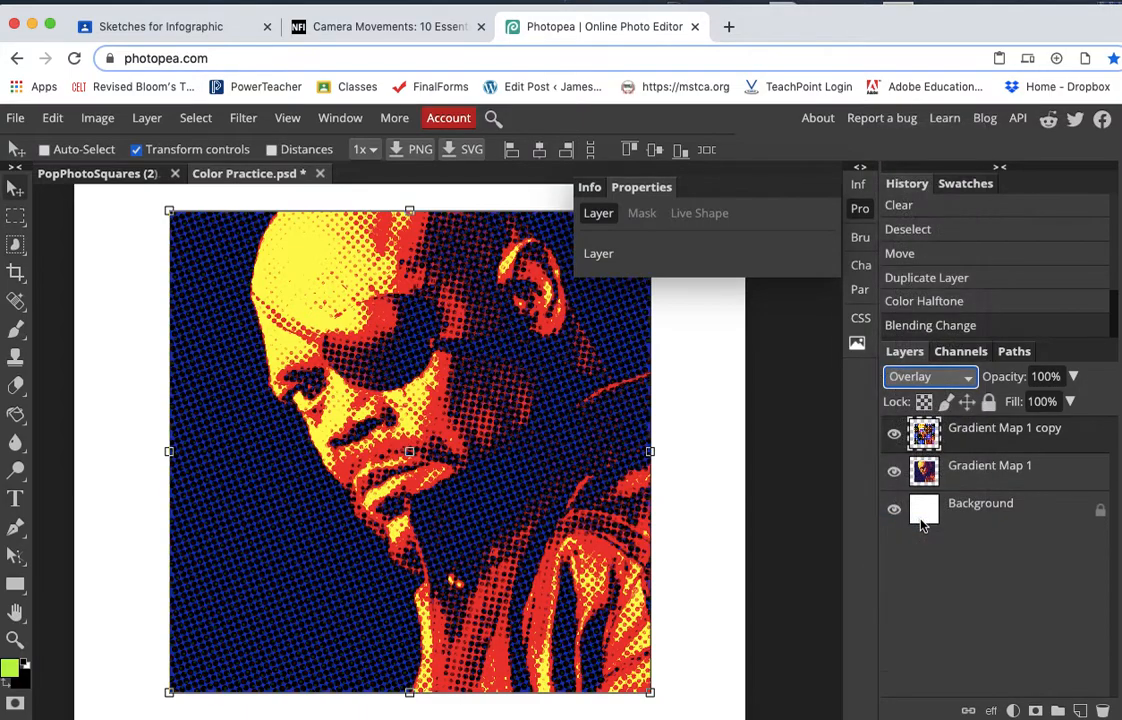
left_click(942, 377)
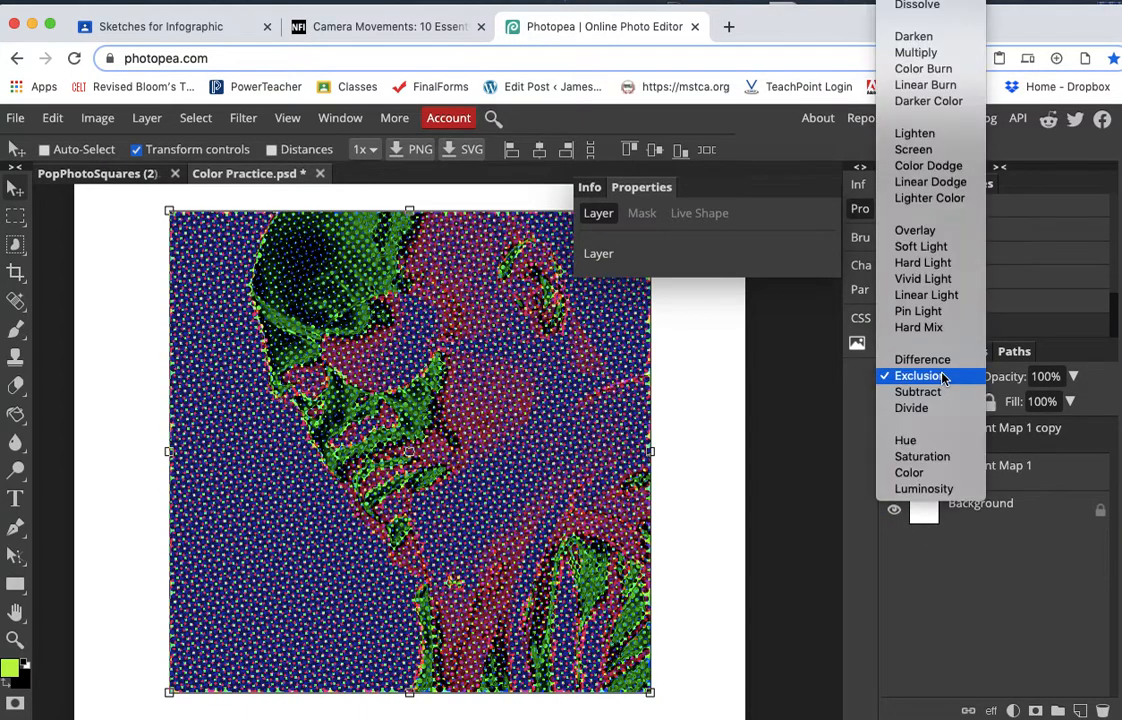
left_click(922, 360)
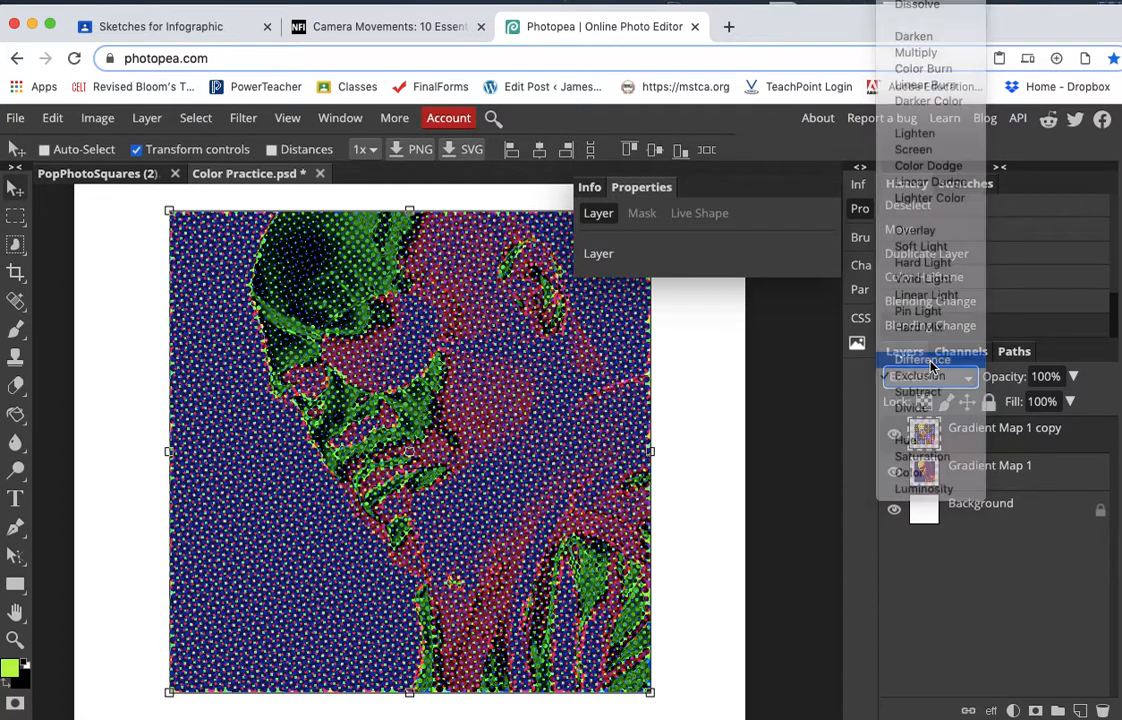
left_click(918, 383)
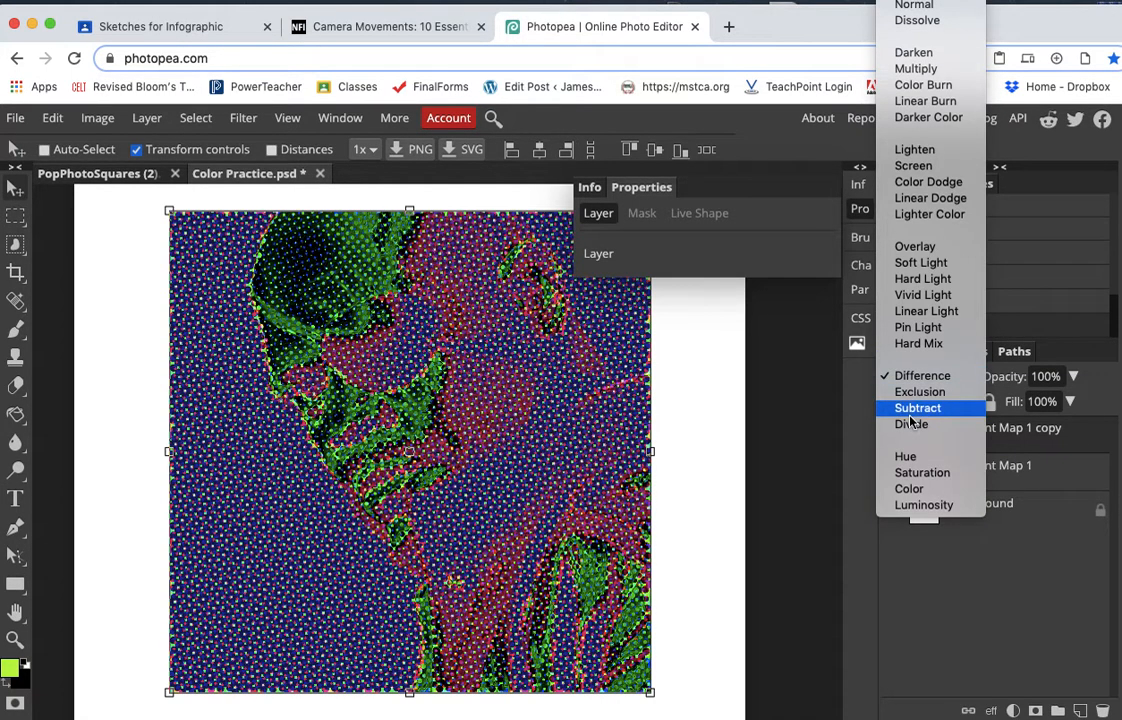
left_click(915, 408)
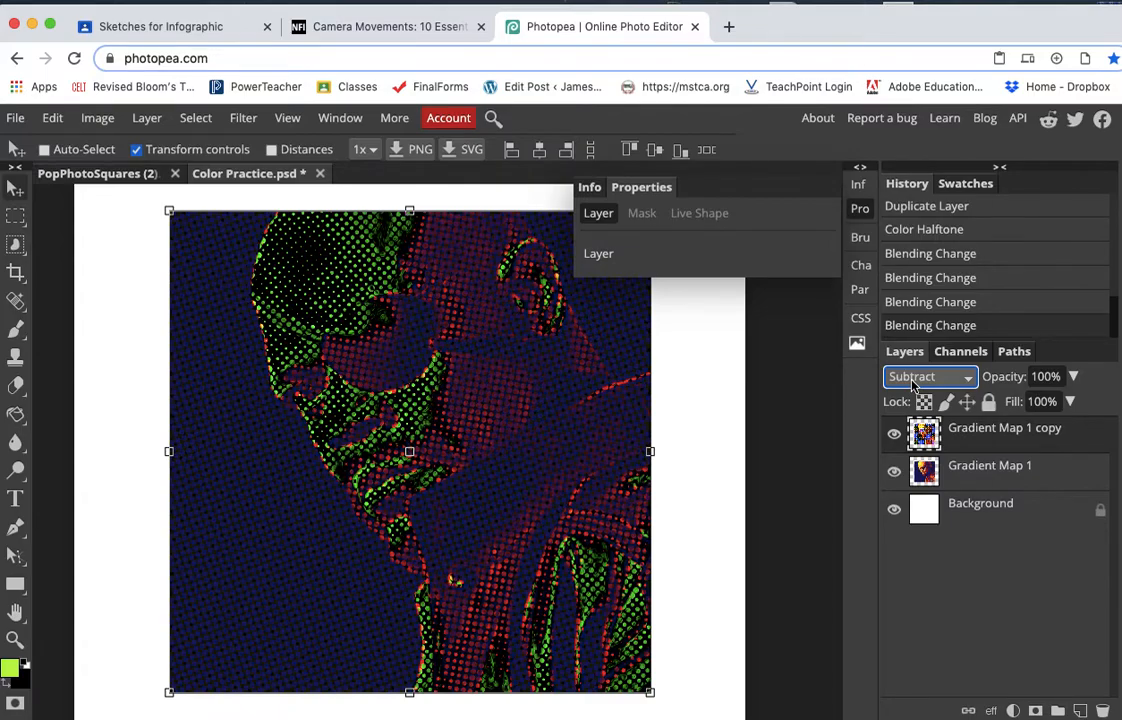
Set the halftone copy's blend mode to Hue and save the document as a PSD
left_click(912, 385)
left_click(907, 424)
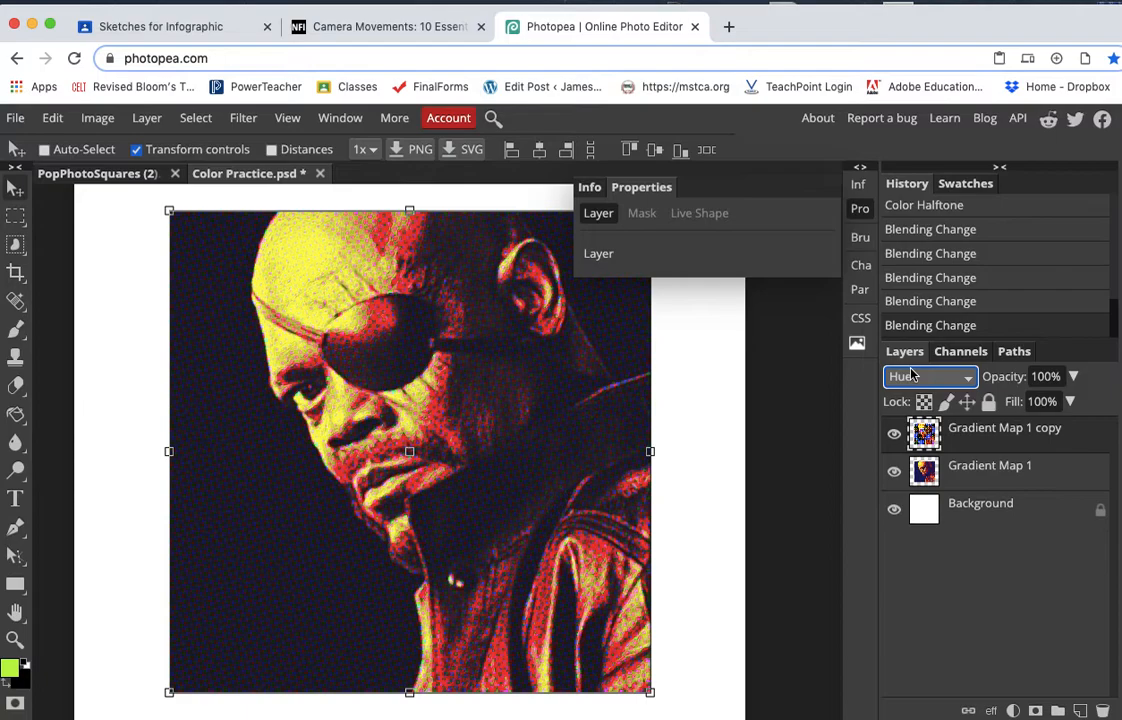
left_click(17, 120)
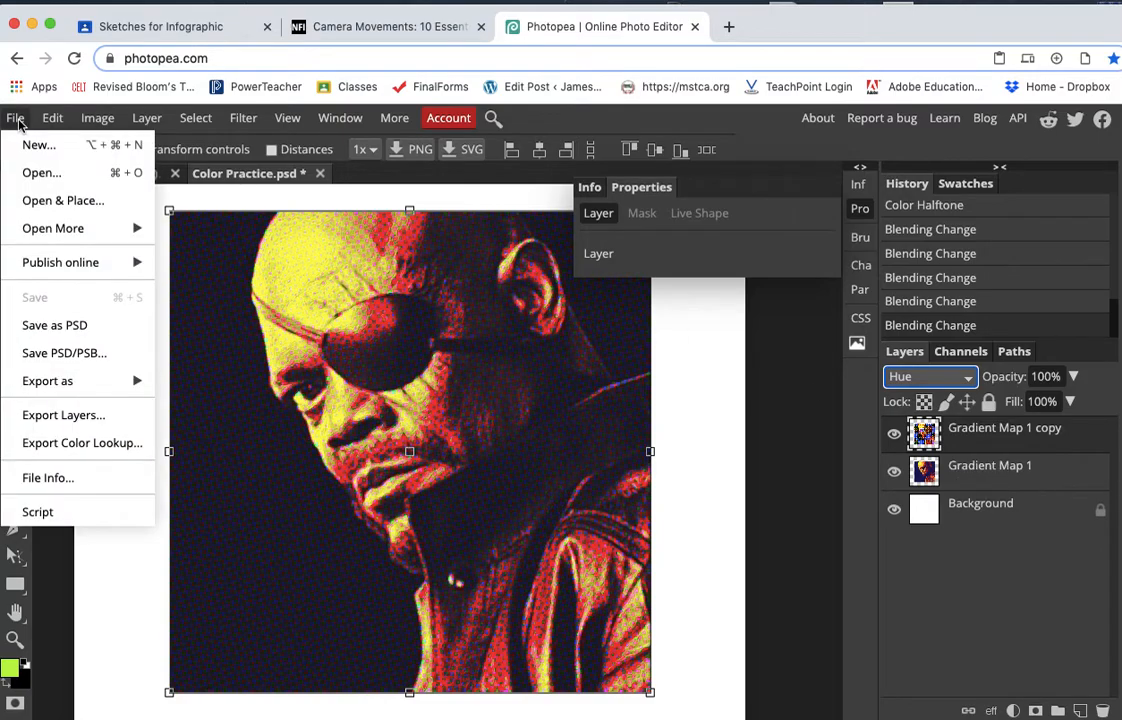
left_click(44, 338)
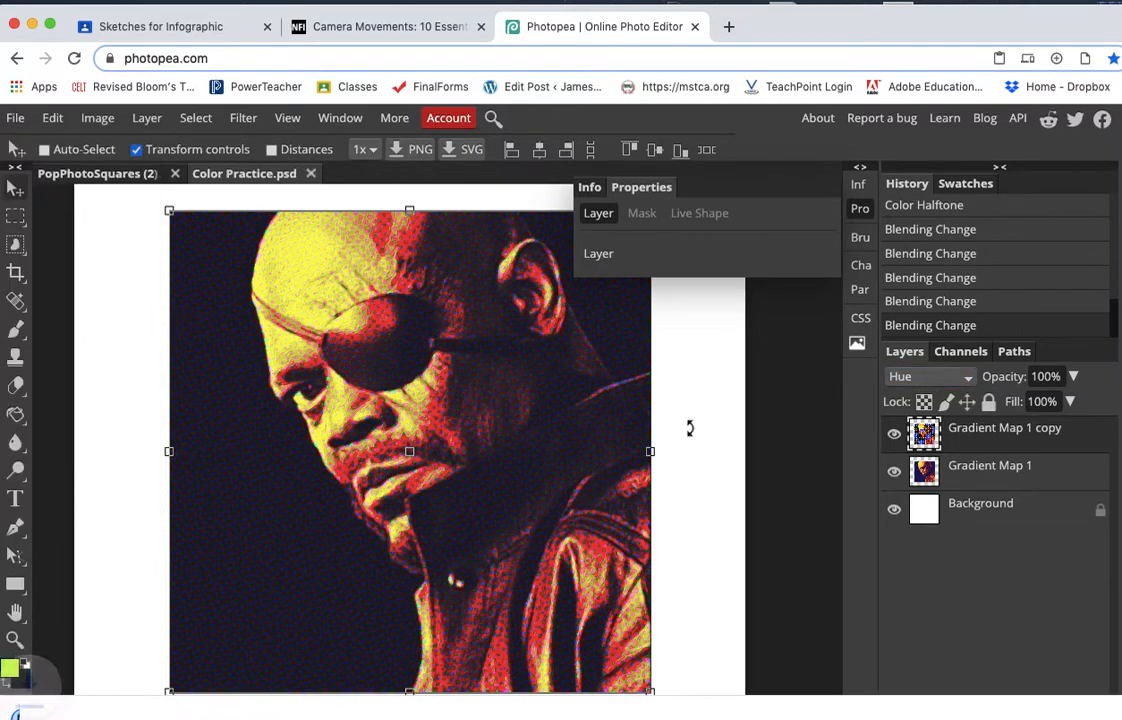
Hide the halftone copy, add a new layer above it and make a rectangular selection around the portrait's square
left_click(893, 433)
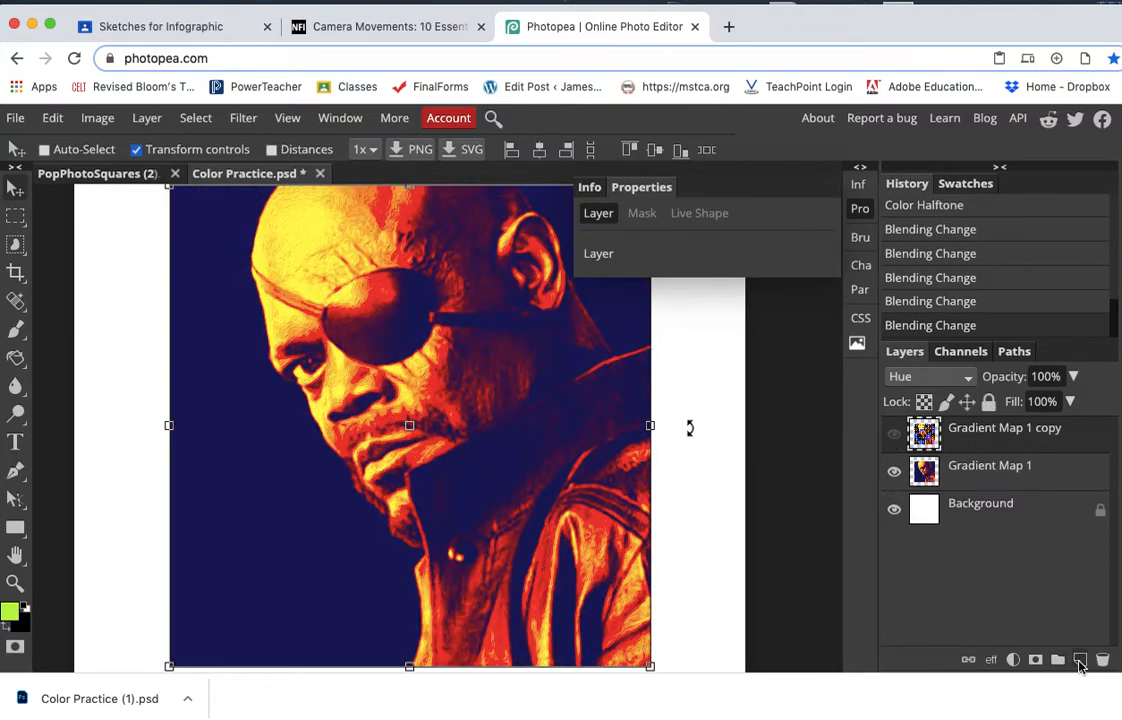
left_click(1080, 662)
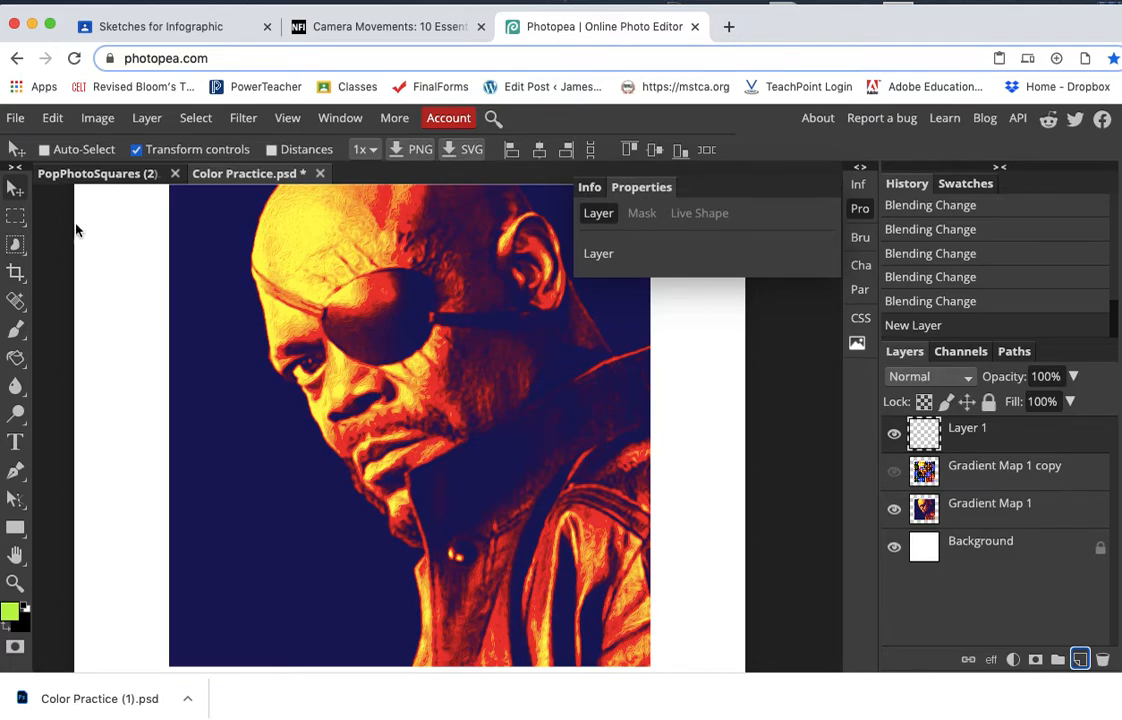
left_click(15, 216)
scroll(208, 351, "down", 5)
scroll(208, 351, "up", 2)
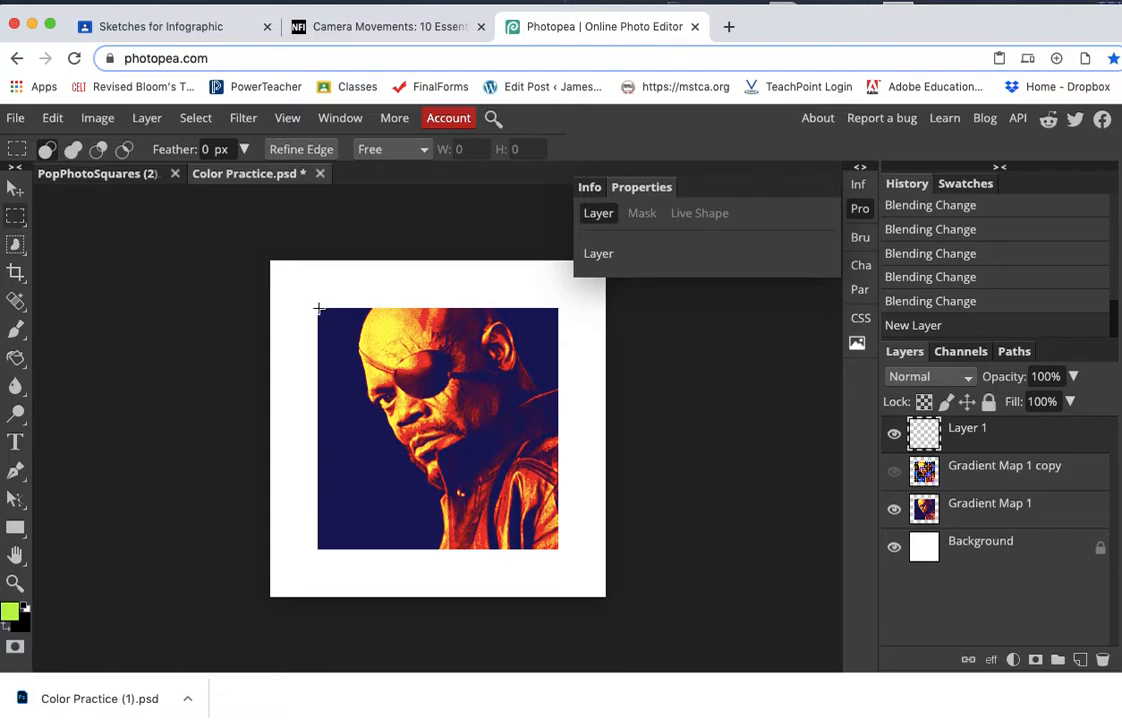
left_click_drag(318, 308, 558, 548)
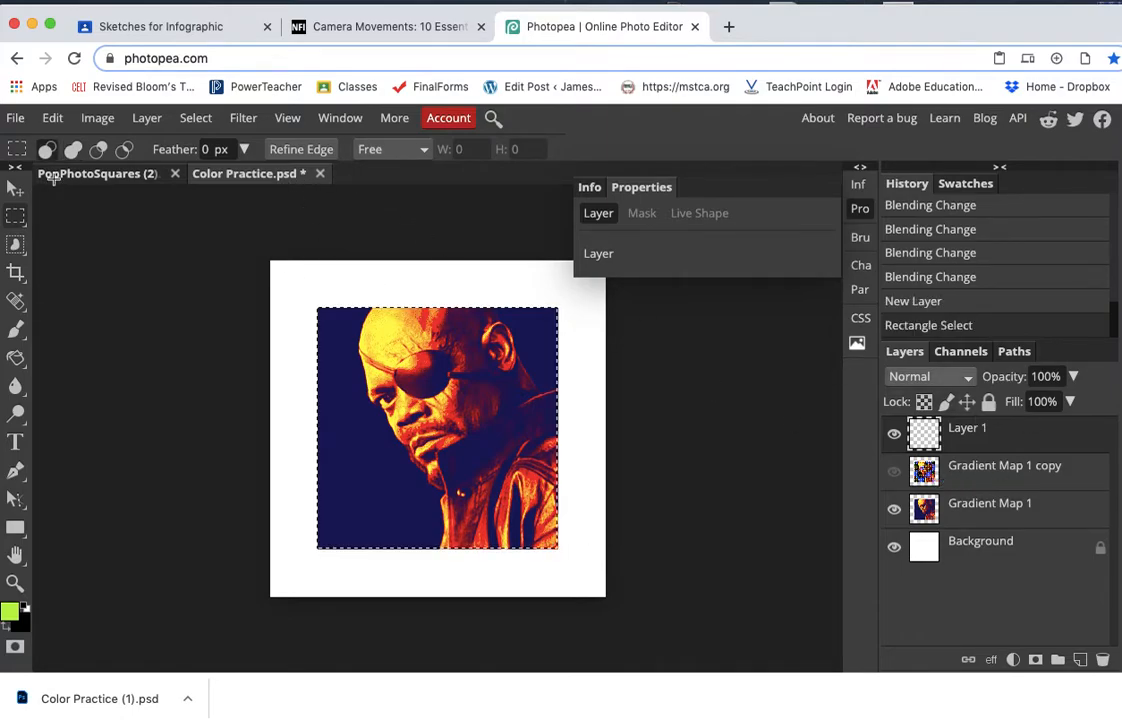
Fill the selected square on the new layer with a custom green, hex 00ff00, at 100% opacity
left_click(47, 117)
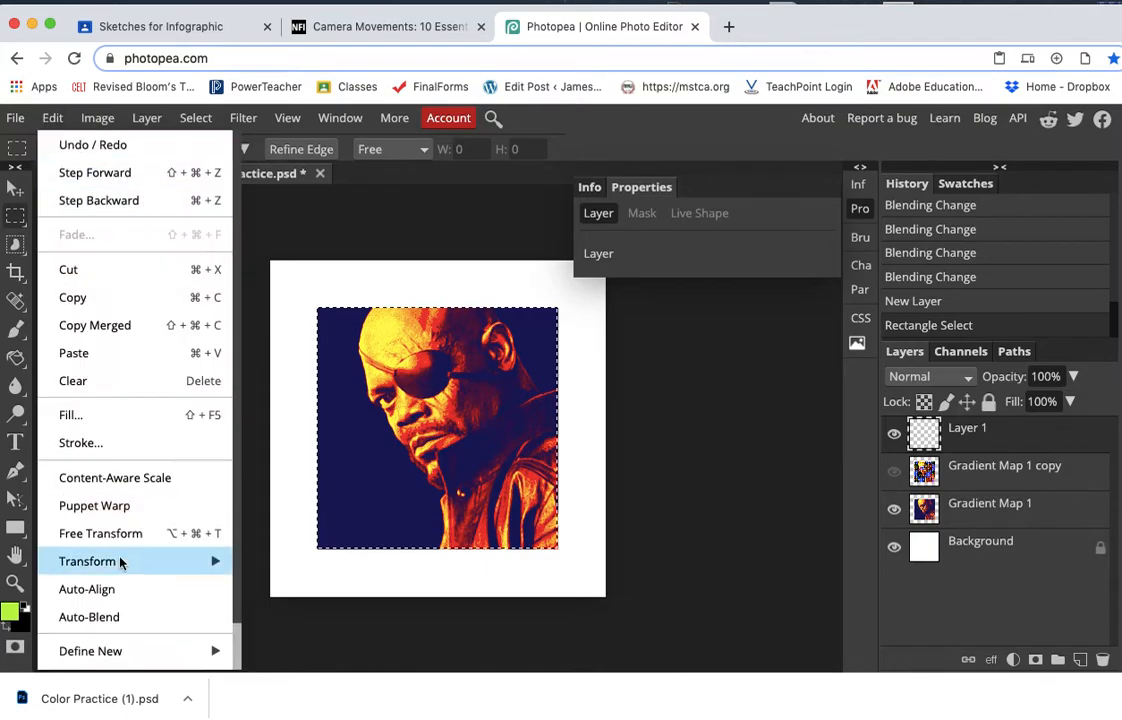
left_click(102, 416)
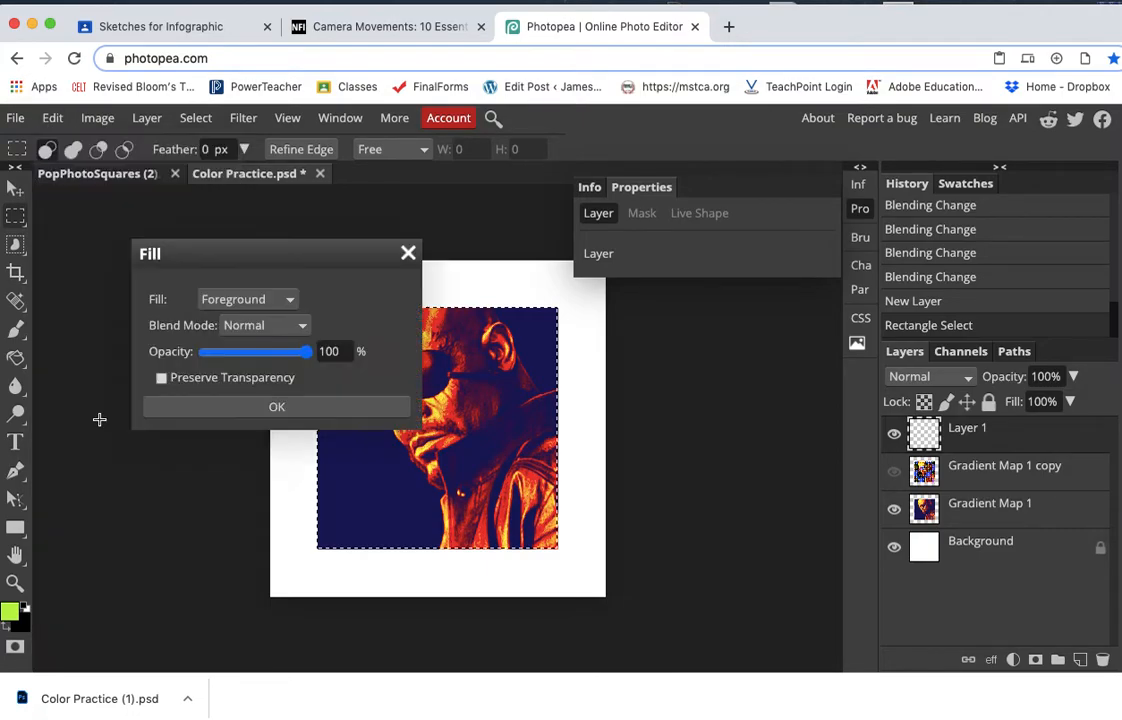
left_click(268, 299)
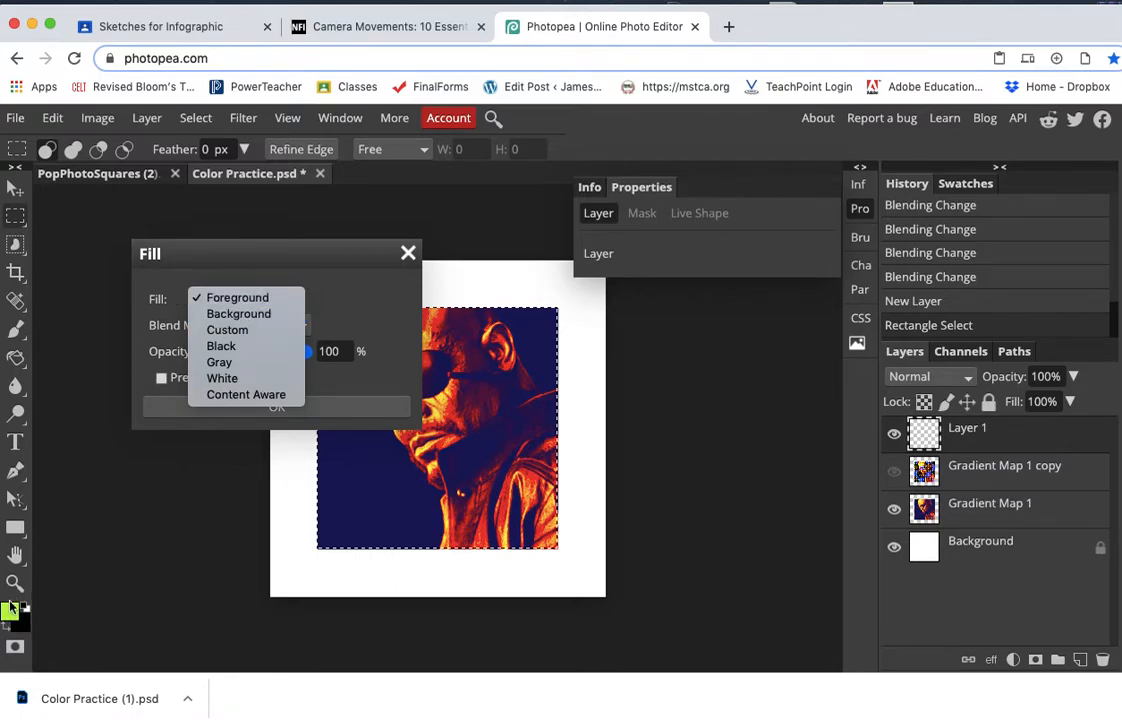
left_click(226, 330)
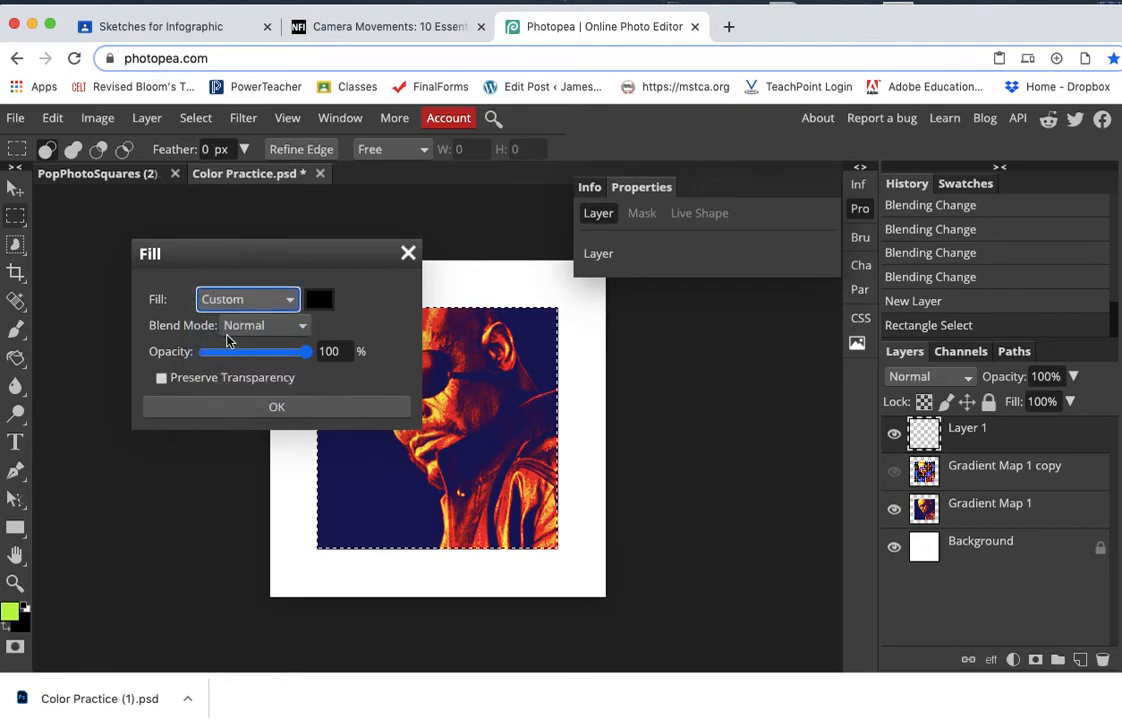
left_click(330, 305)
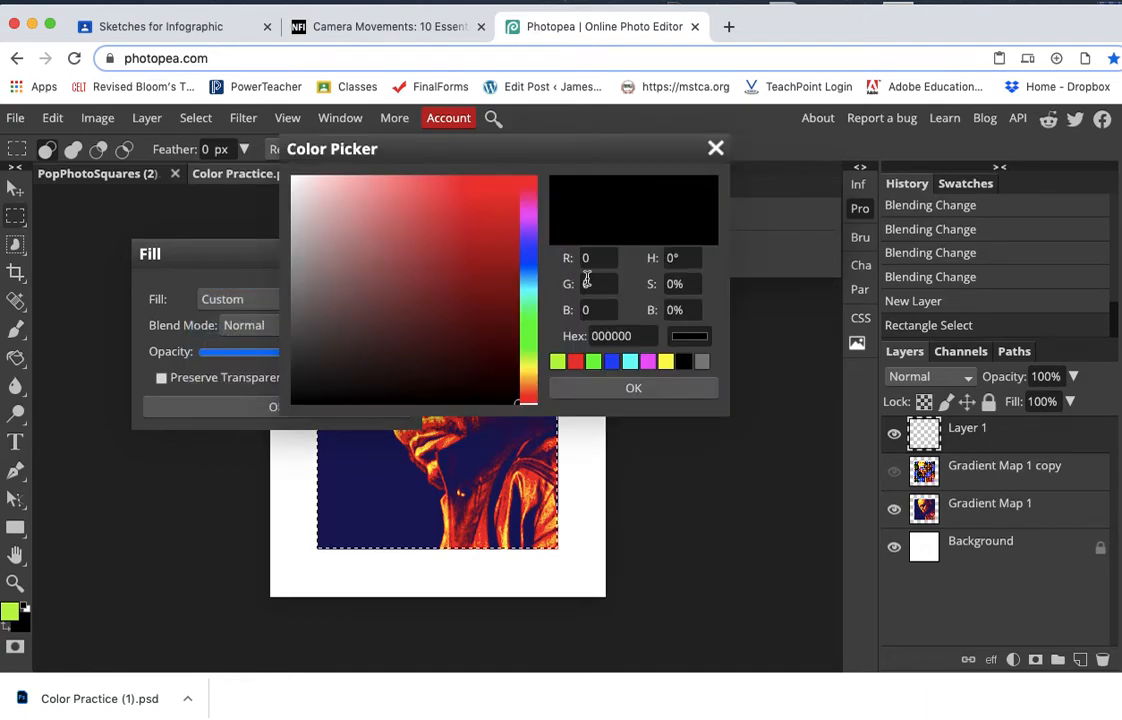
left_click(593, 361)
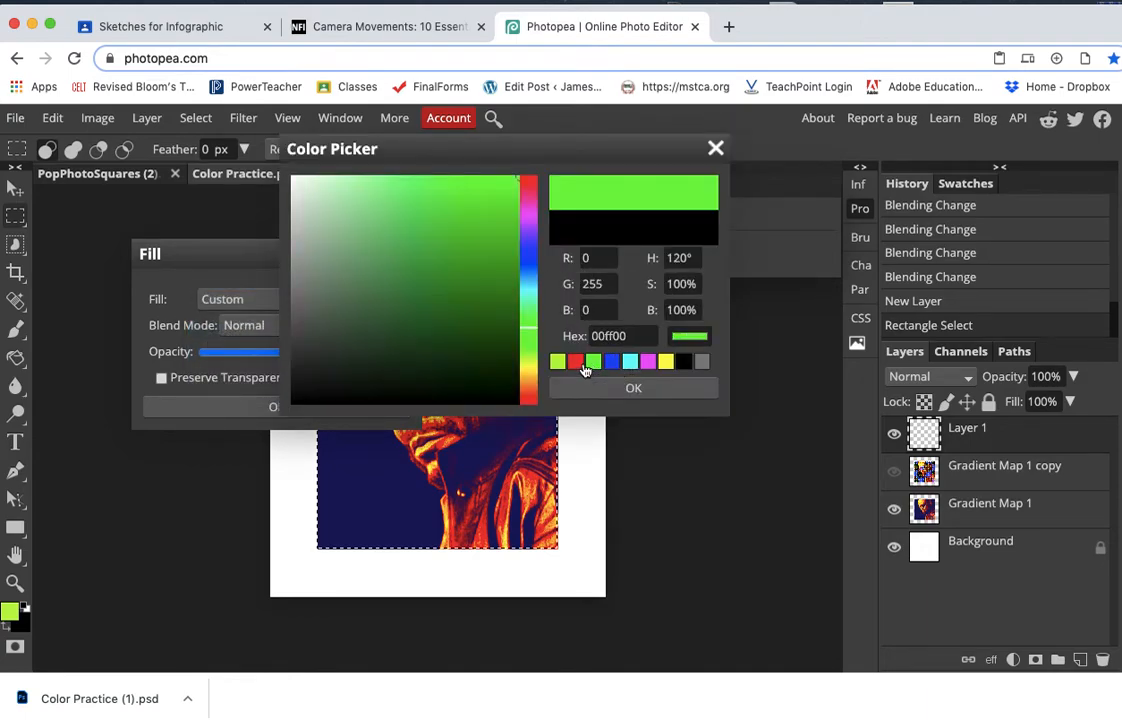
left_click(592, 388)
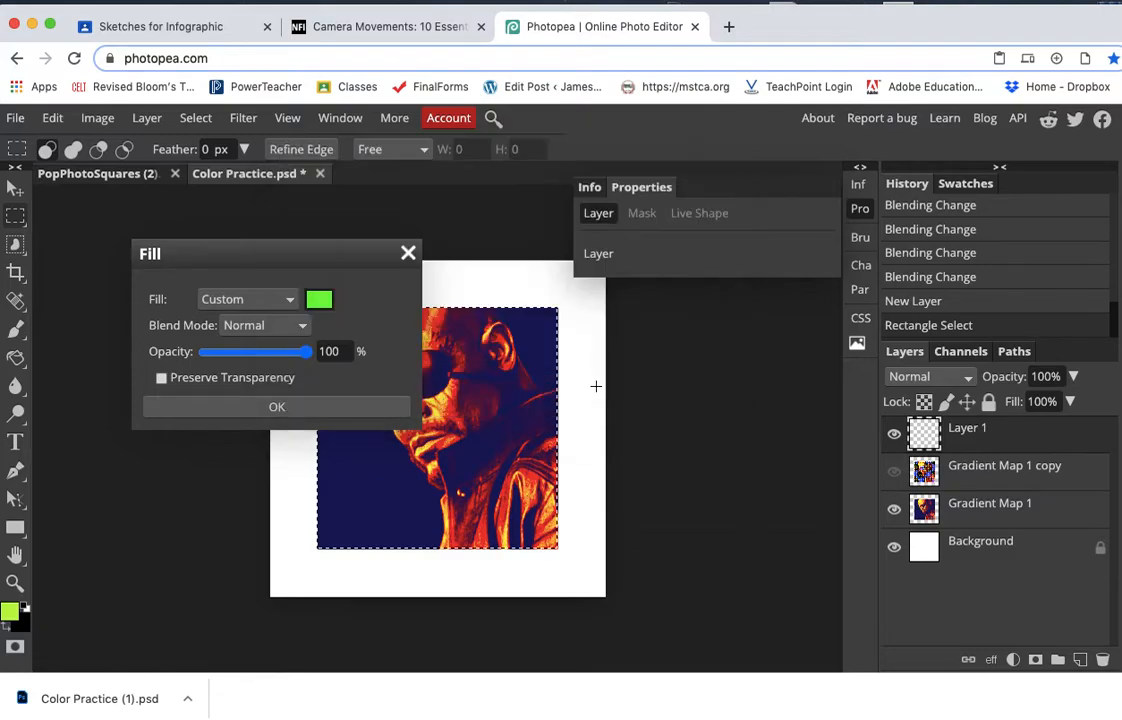
left_click(345, 410)
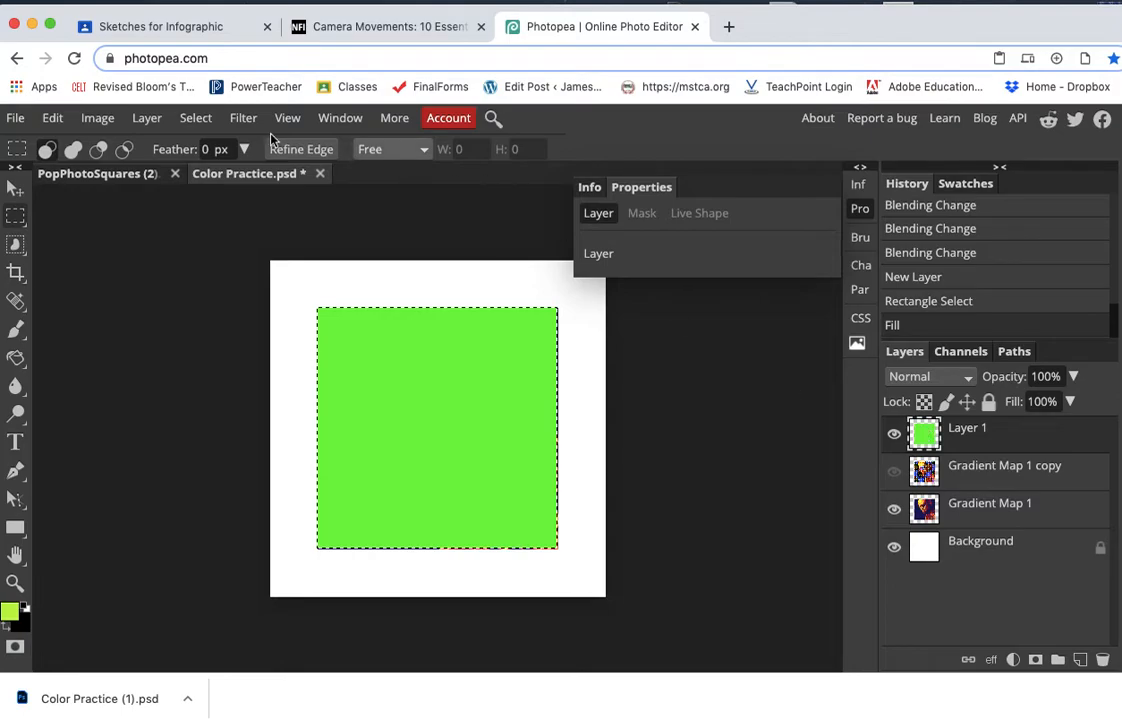
Deselect and move the green square slightly so it covers the portrait's edges
left_click(196, 118)
left_click(213, 175)
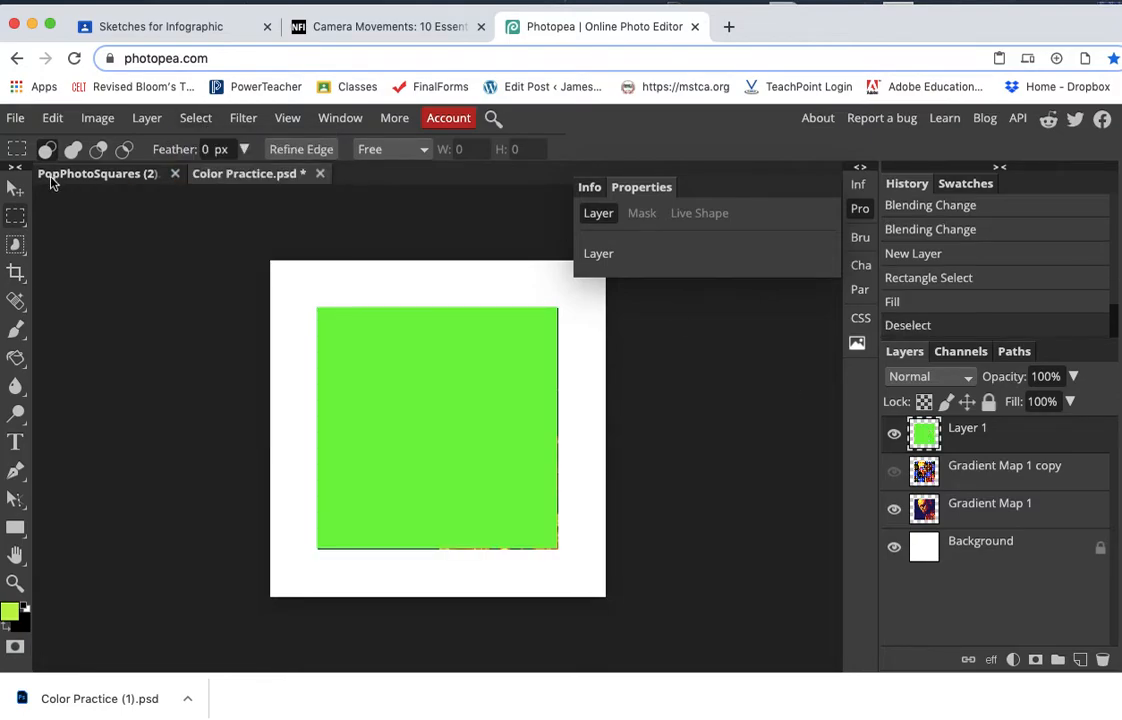
left_click(15, 188)
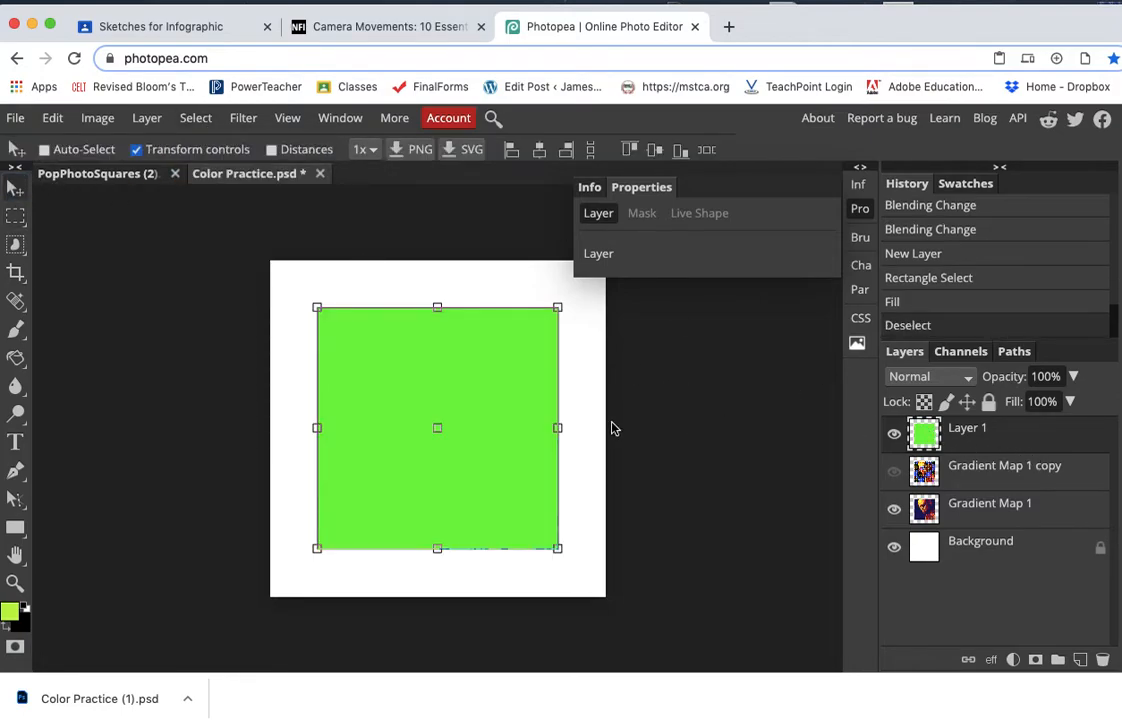
mouse_move(491, 426)
left_mouse_down()
mouse_move(523, 371)
mouse_move(480, 373)
mouse_move(450, 440)
mouse_move(518, 563)
mouse_move(512, 640)
mouse_move(468, 416)
mouse_move(470, 428)
left_mouse_up()
Try the Dissolve, Darken and Multiply blend modes on the green layer
left_click(969, 377)
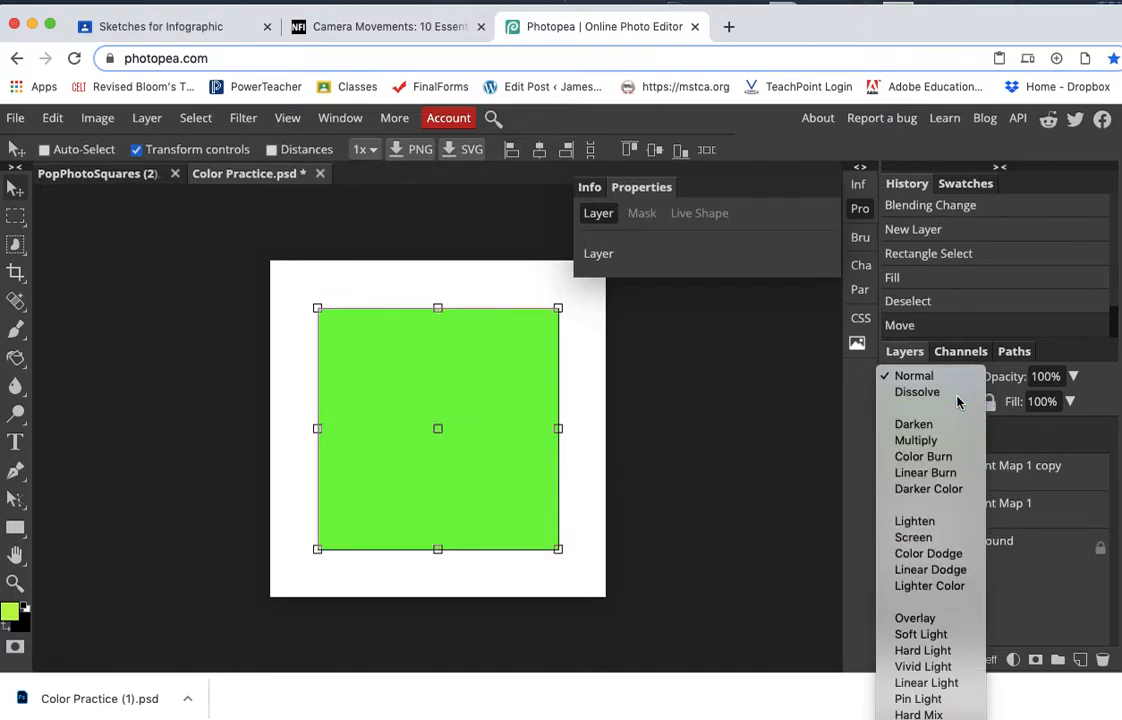
left_click(940, 393)
left_click(945, 380)
left_click(932, 403)
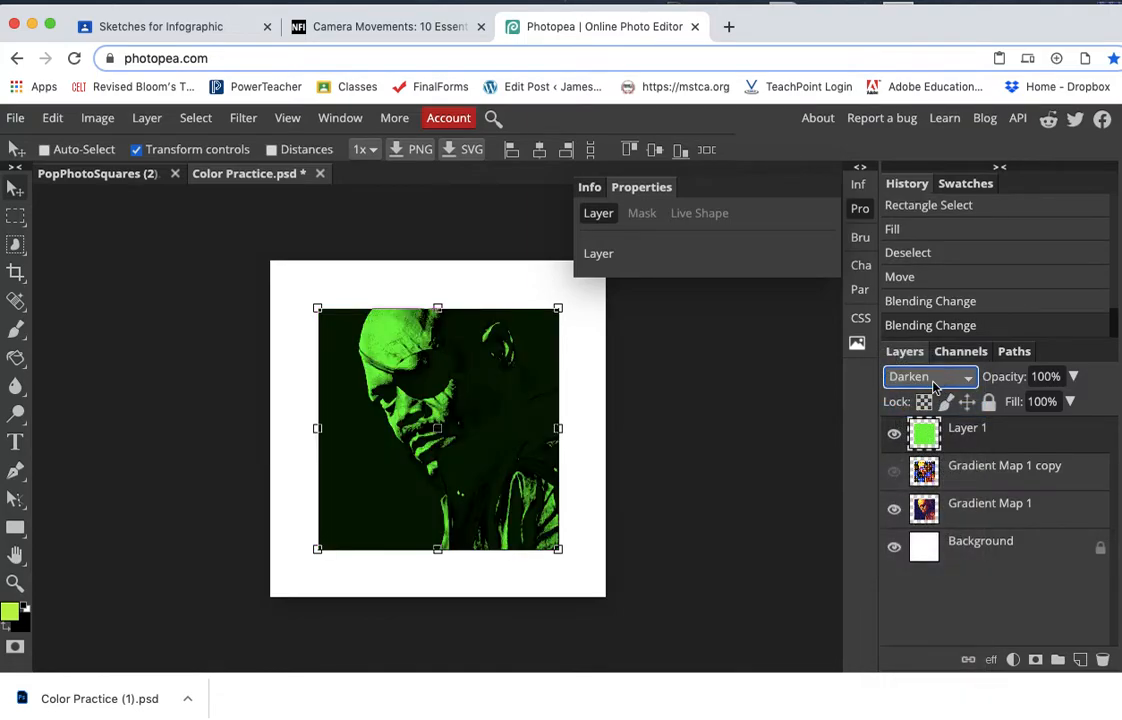
key("super+equal")
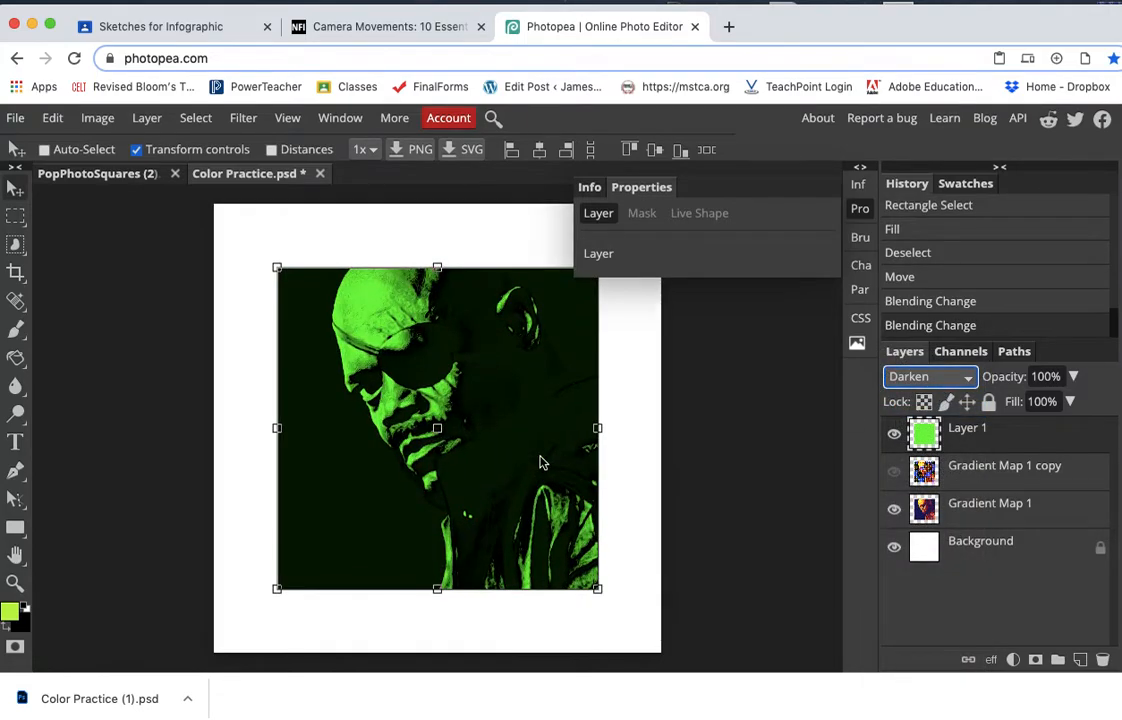
scroll(540, 462, "up", 1)
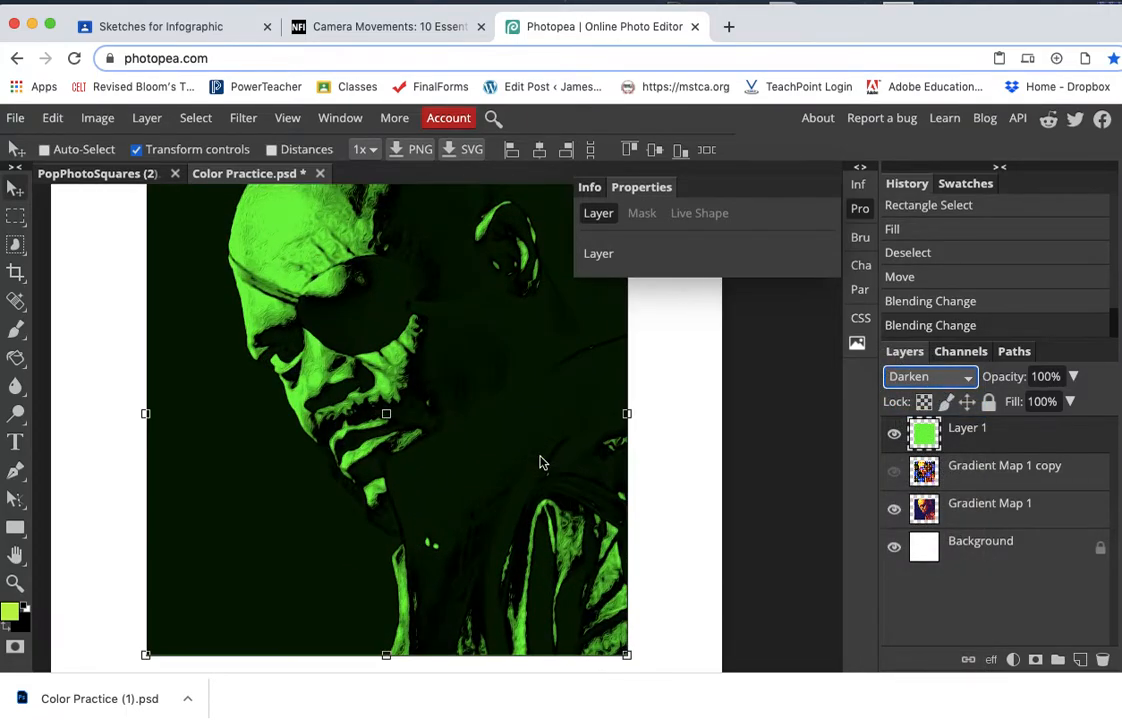
left_click(939, 381)
key("Down")
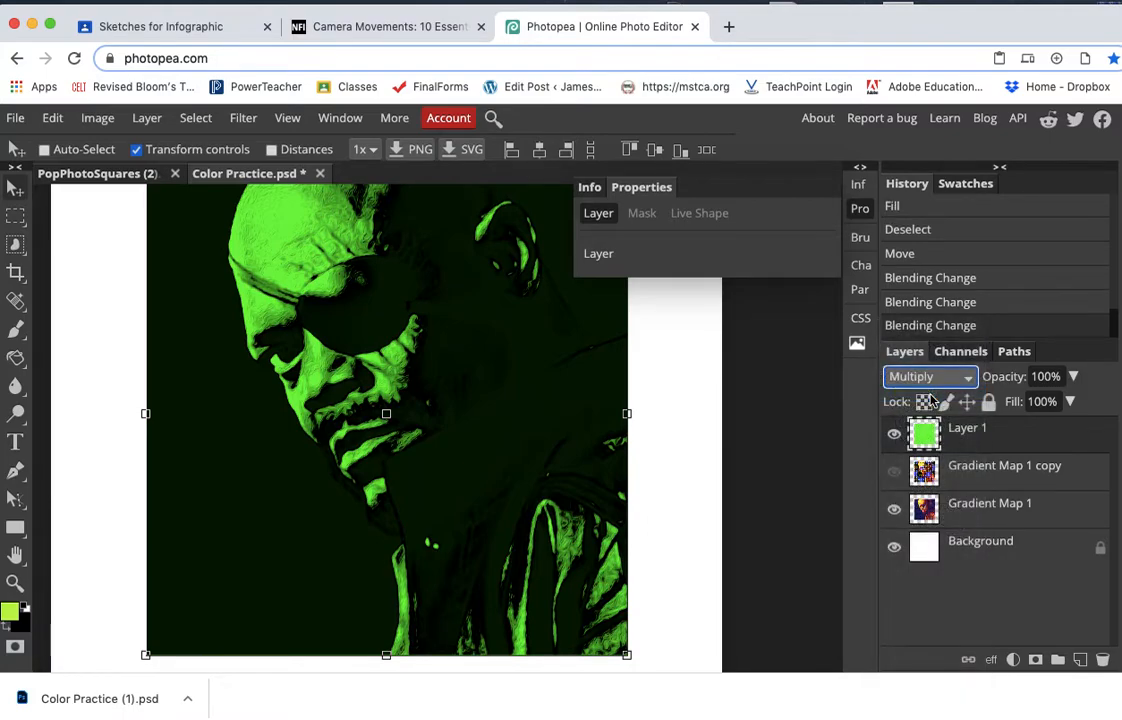
Try the Color Burn, Darker Color and Linear Burn blend modes on the green layer
left_click(928, 377)
left_click(914, 392)
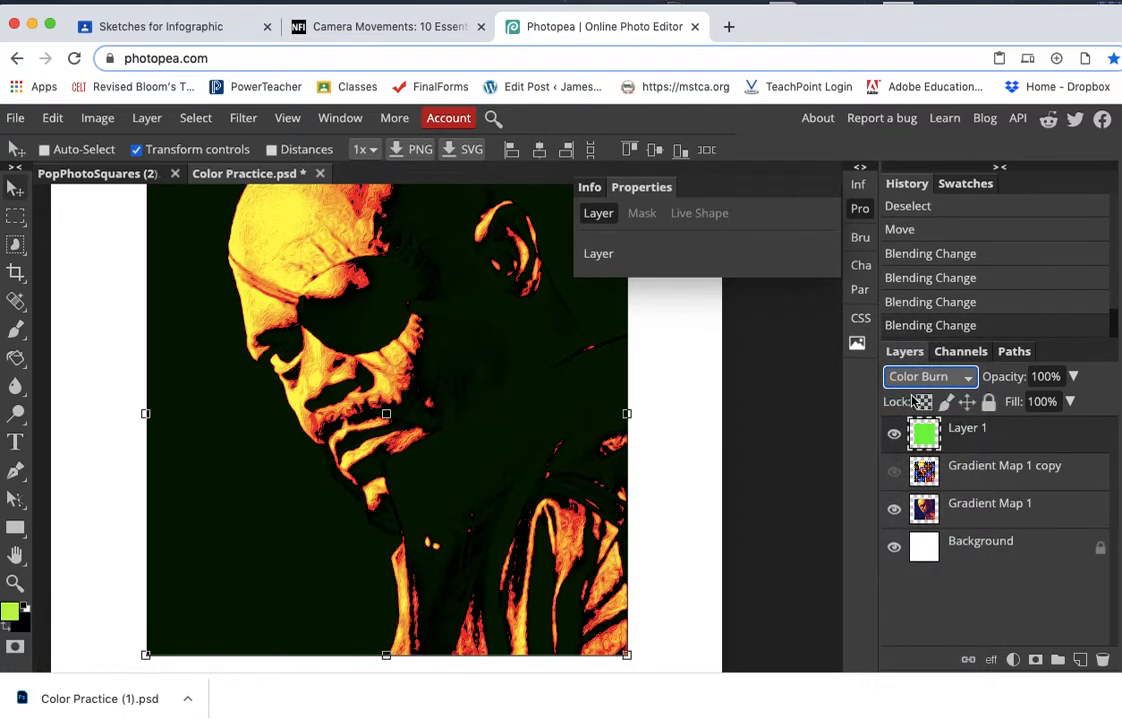
left_click(910, 382)
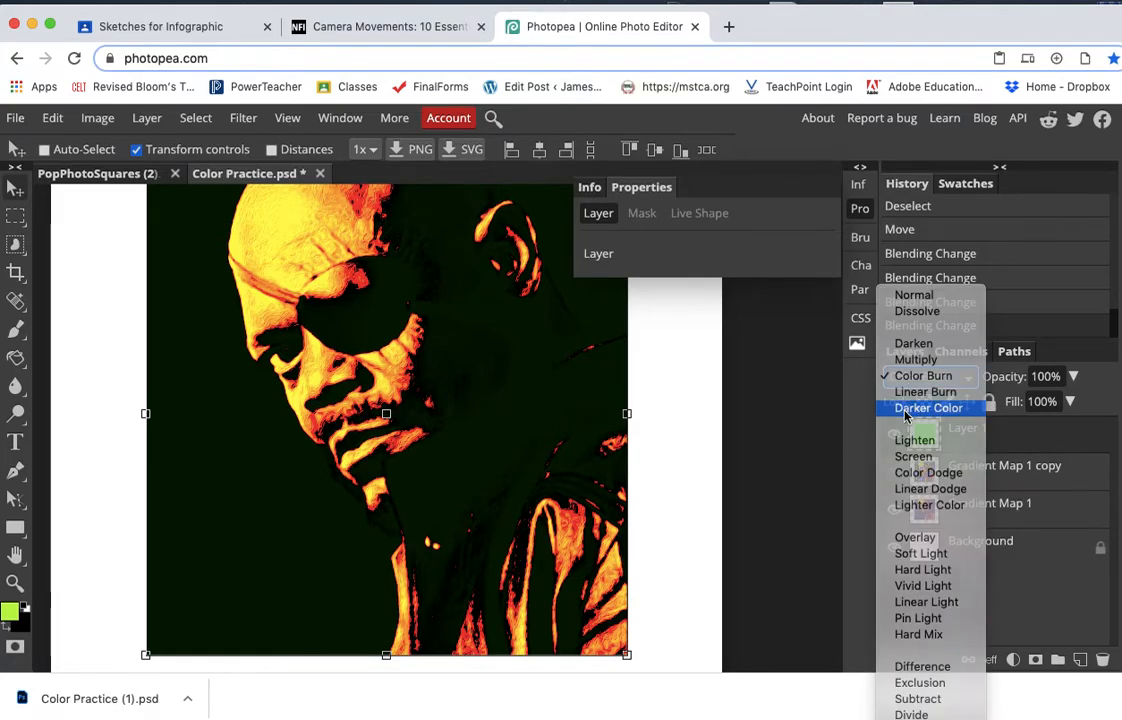
left_click(906, 410)
left_click(910, 380)
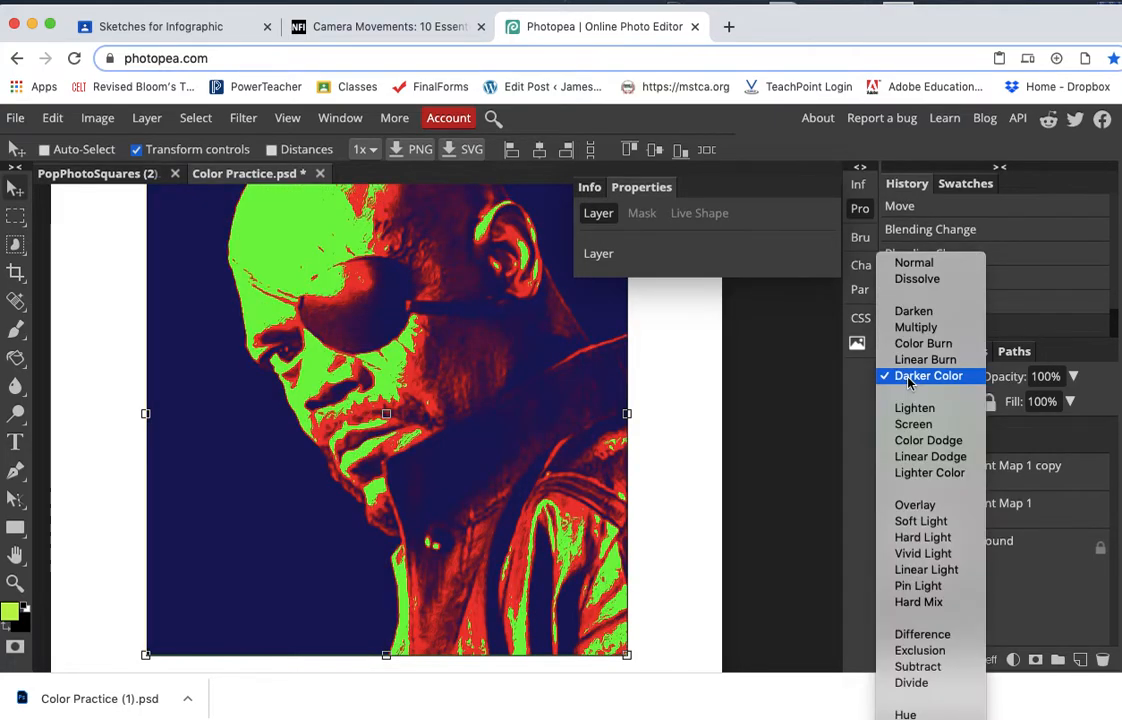
left_click(914, 359)
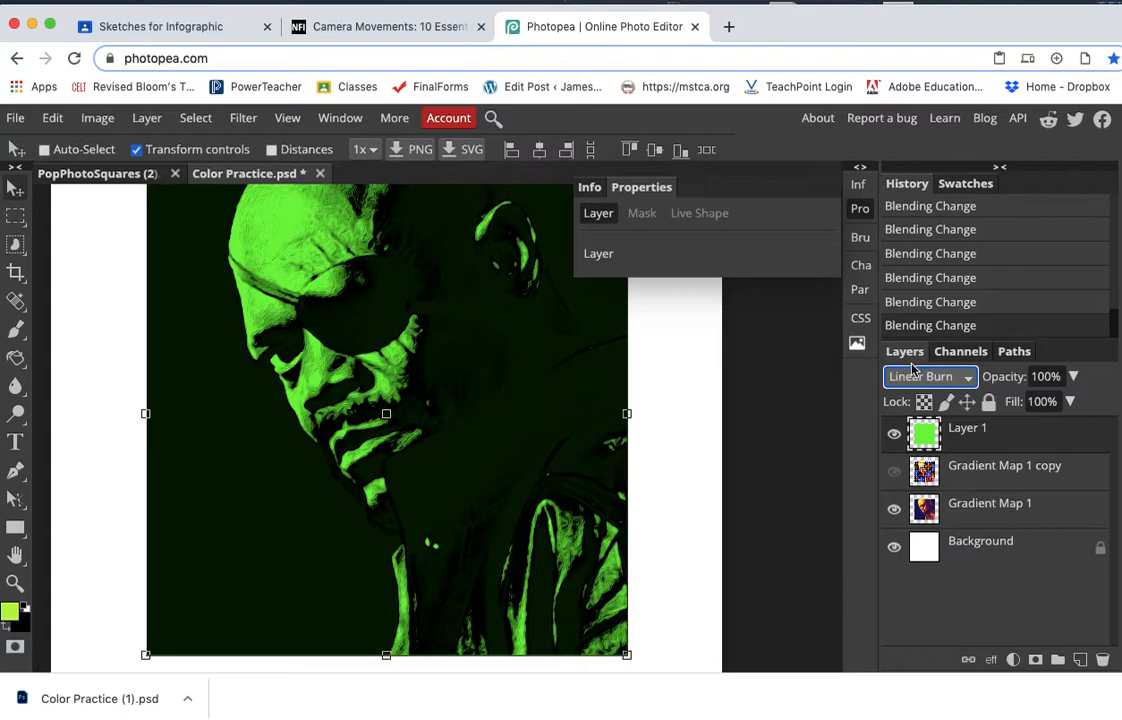
Try the Screen, Lighten and Color Dodge blend modes on the green layer
left_click(898, 386)
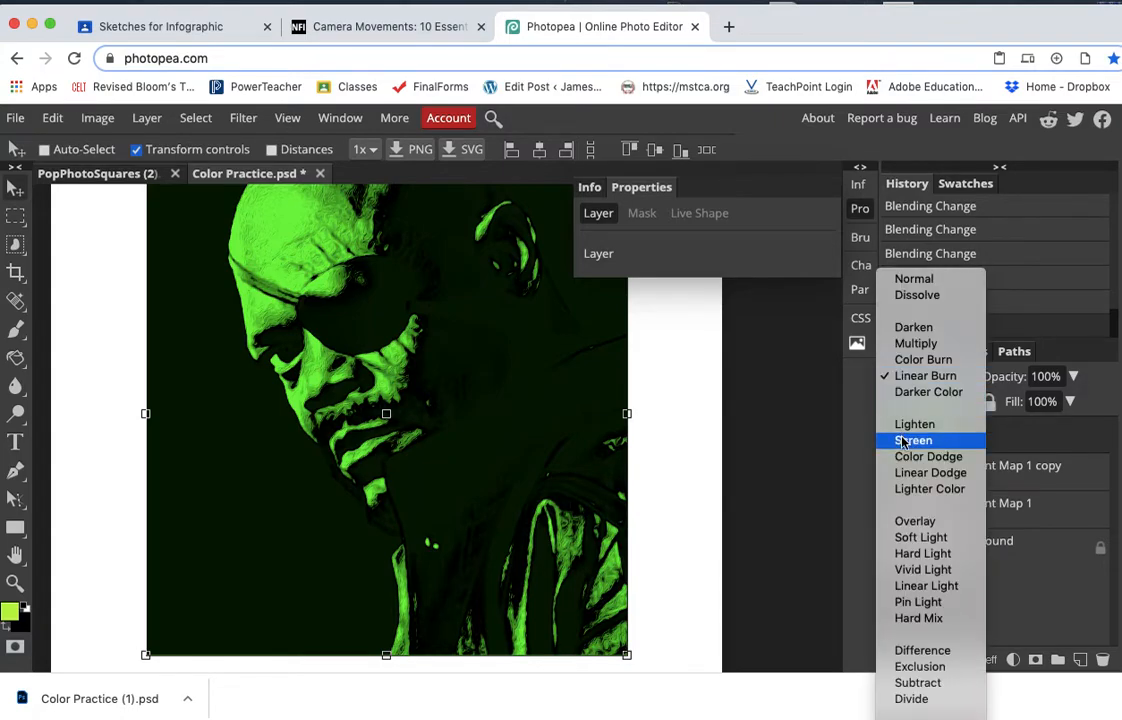
left_click(906, 441)
left_click(905, 380)
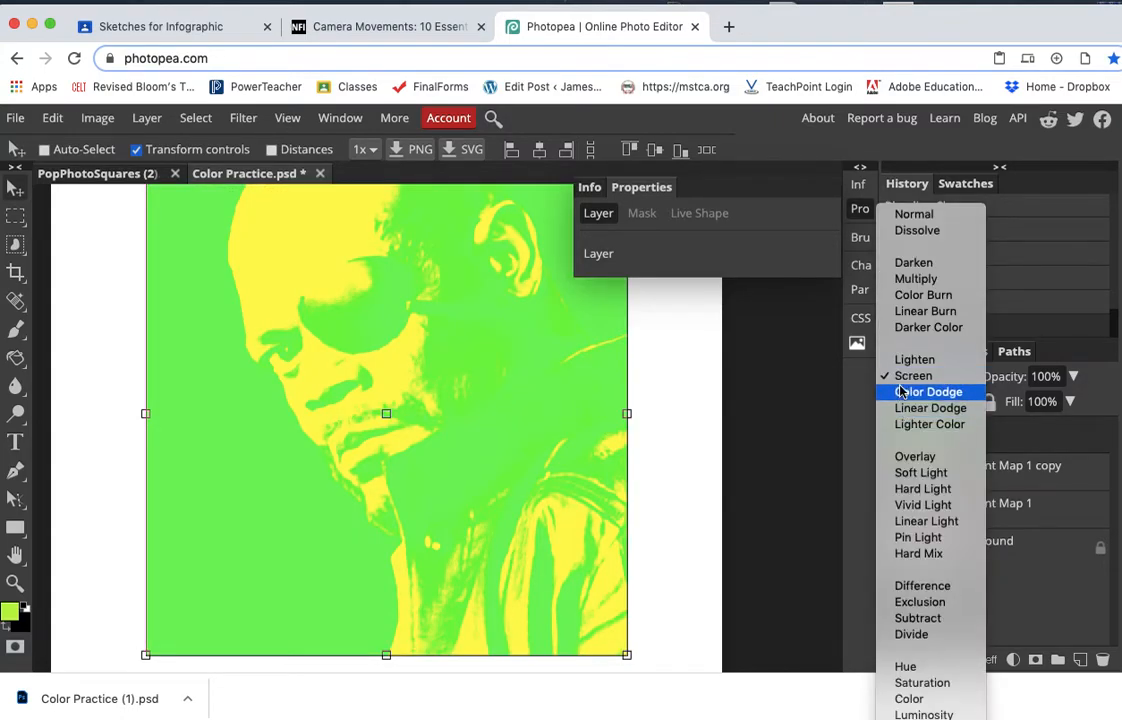
left_click(912, 360)
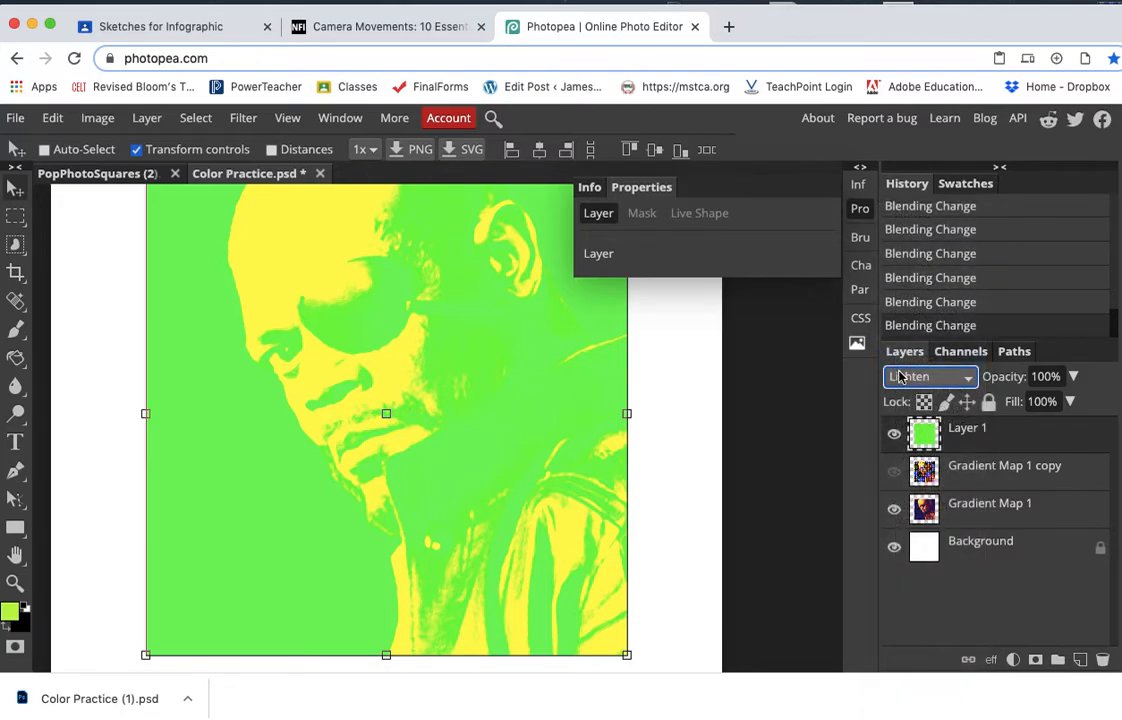
left_click(900, 376)
left_click(906, 399)
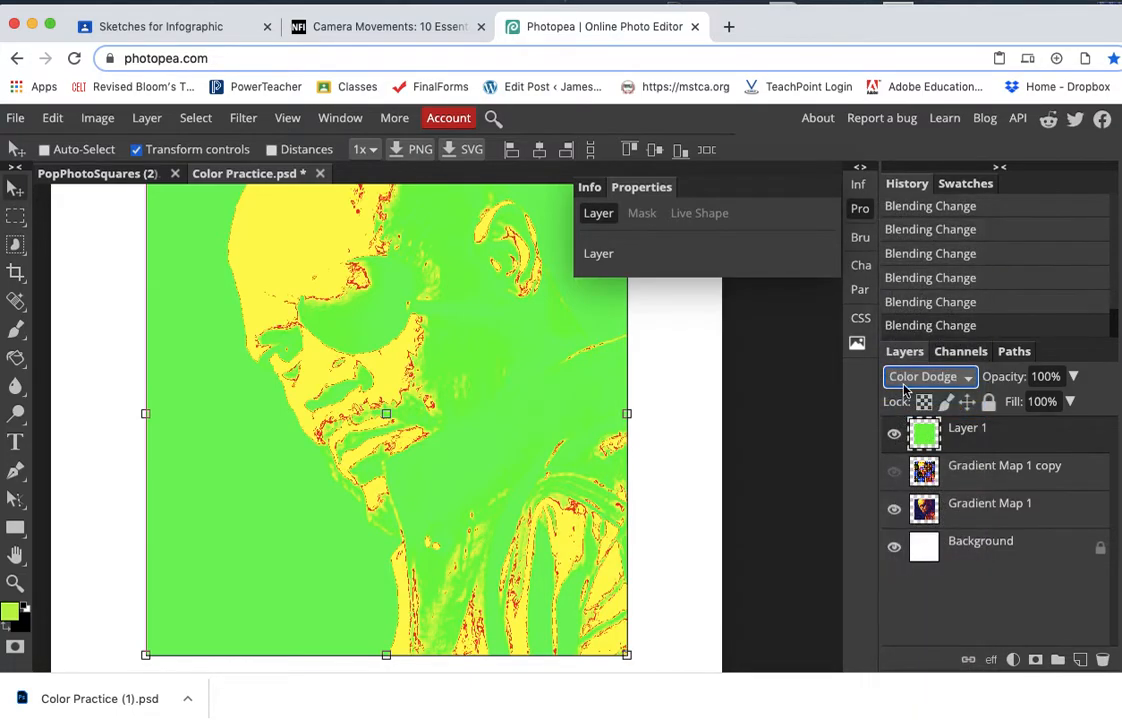
Try the Linear Dodge, Lighter Color and Overlay blend modes on the green layer
left_click(904, 387)
left_click(904, 391)
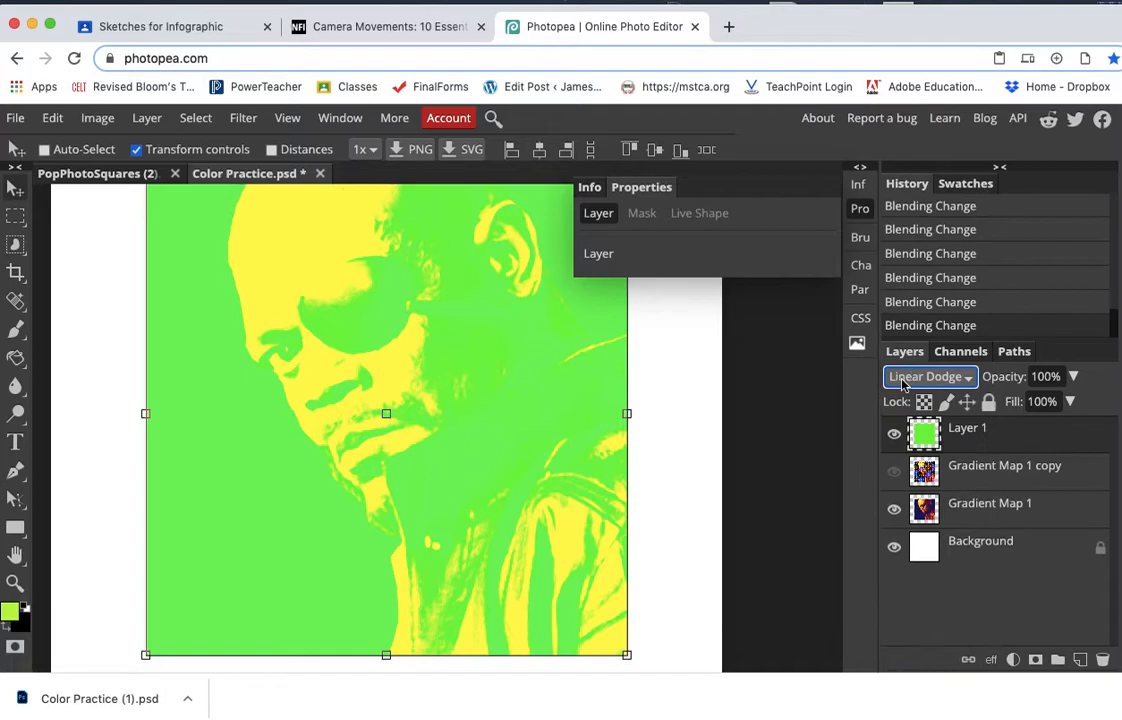
left_click(903, 386)
left_click(899, 396)
left_click(903, 380)
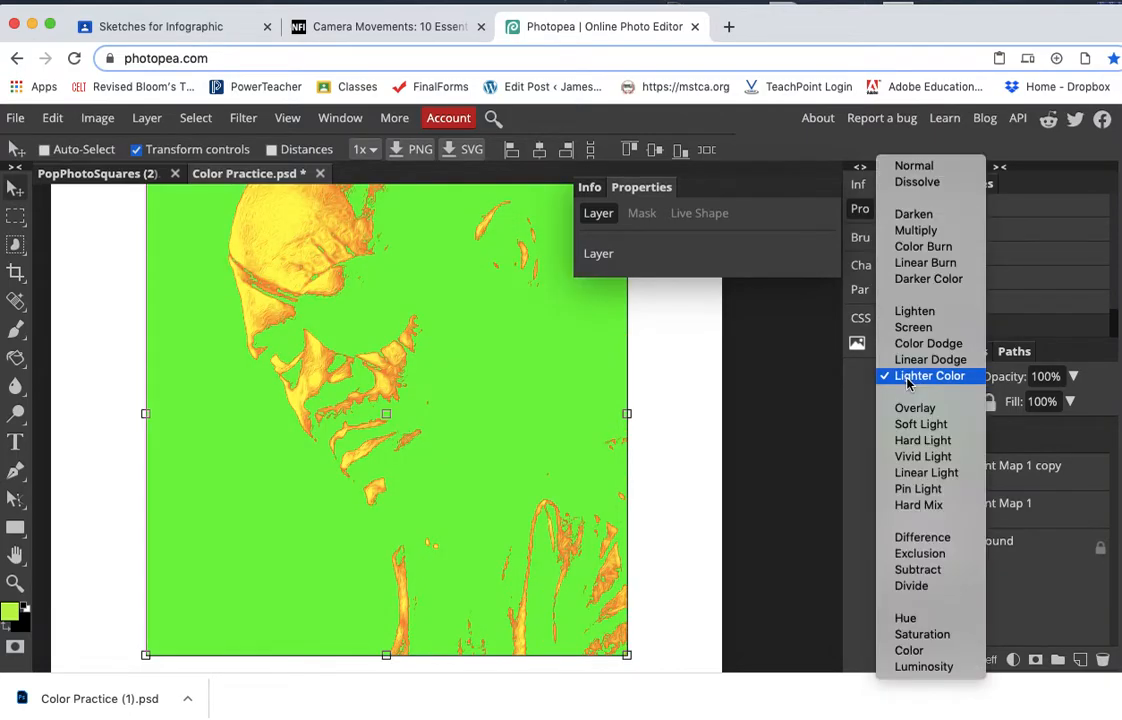
left_click(900, 406)
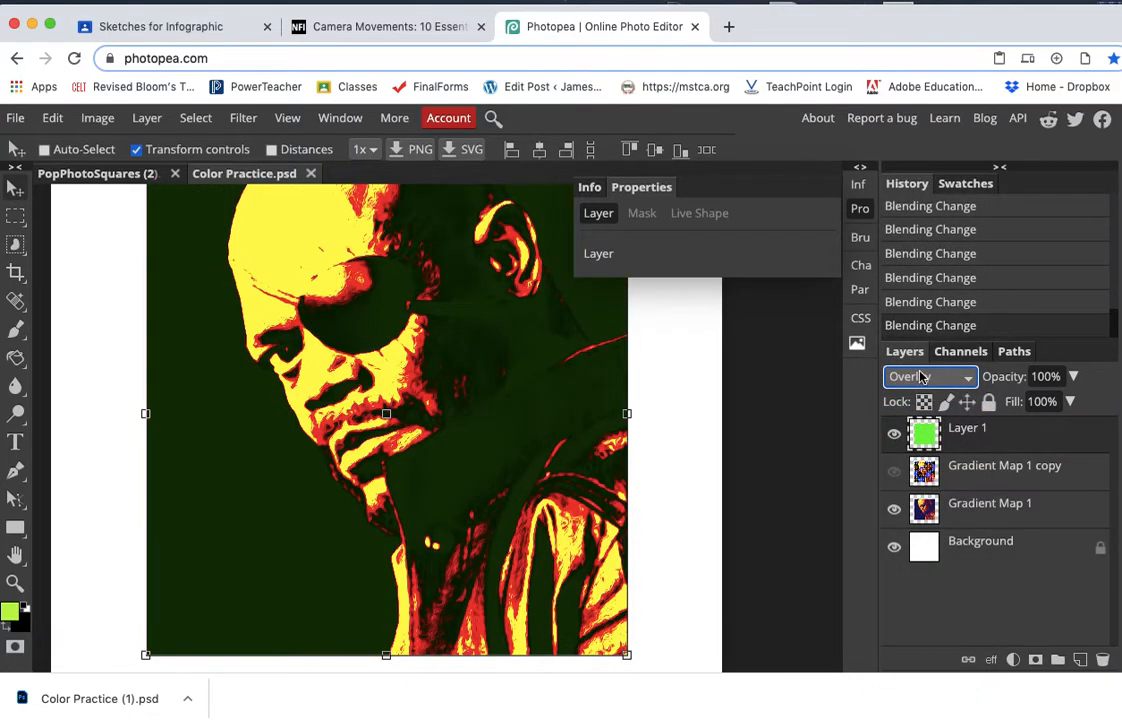
Try the Soft Light and Hard Light blend modes on the green layer
left_click(922, 376)
left_click(918, 395)
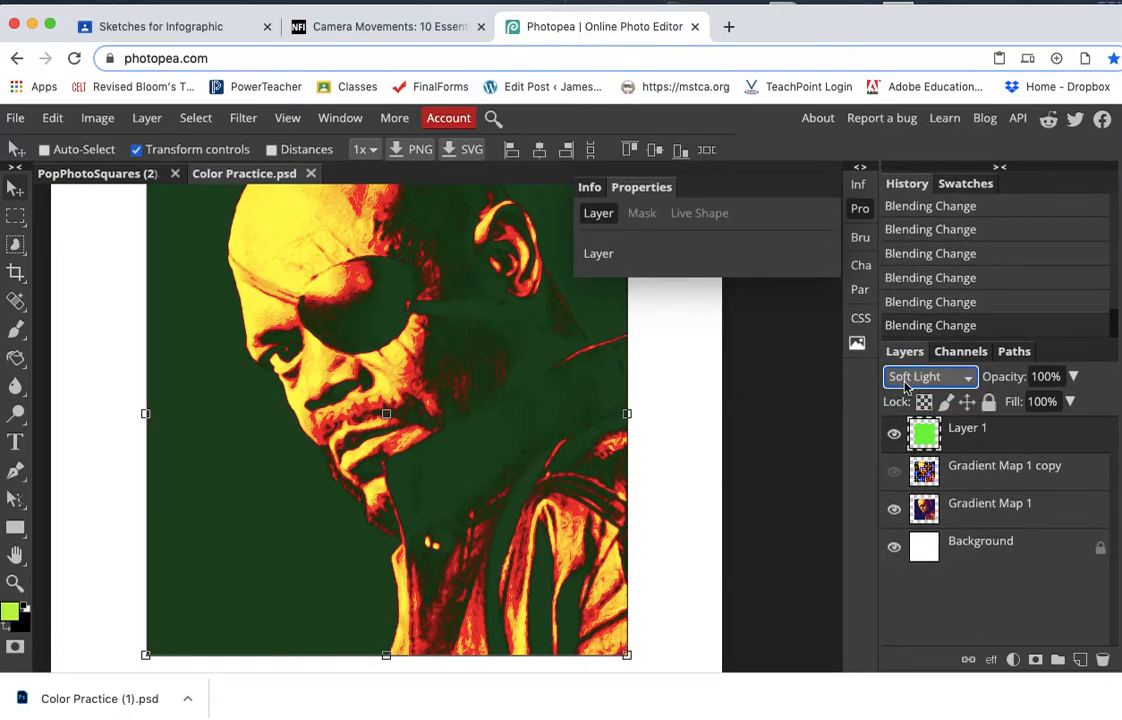
left_click(905, 388)
left_click(907, 392)
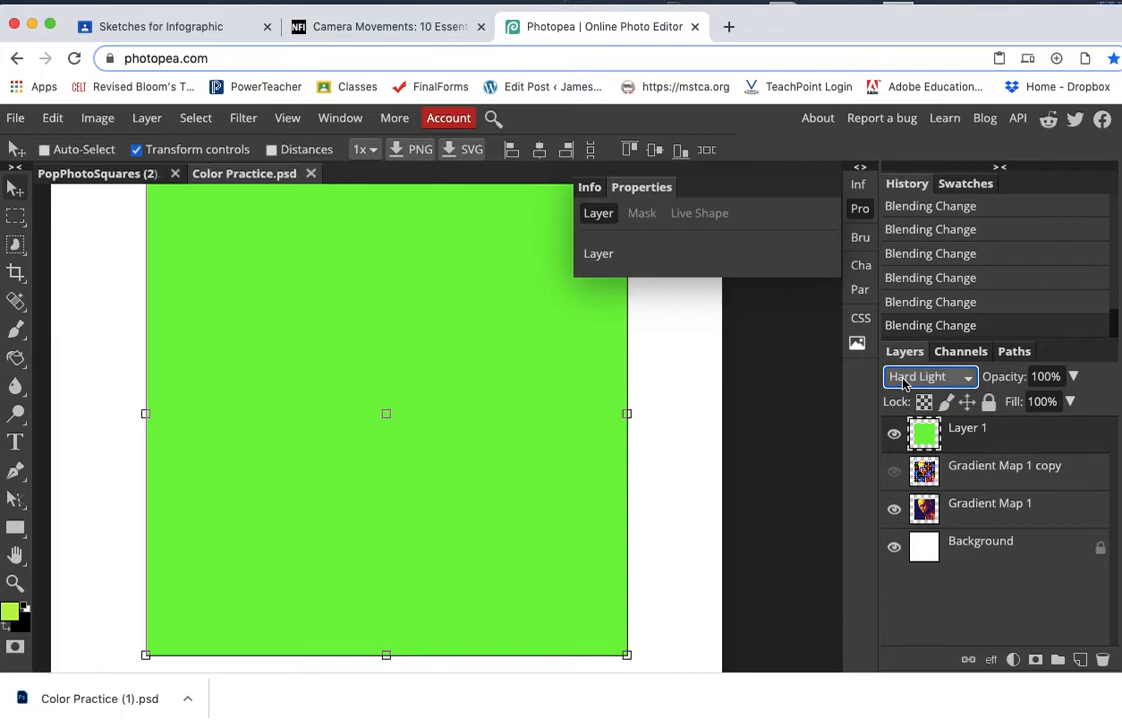
Try the Vivid Light, Linear Light, Pin Light and Hard Mix blend modes on the green layer
left_click(903, 384)
key("Escape")
left_click(906, 380)
key("Escape")
left_click(910, 374)
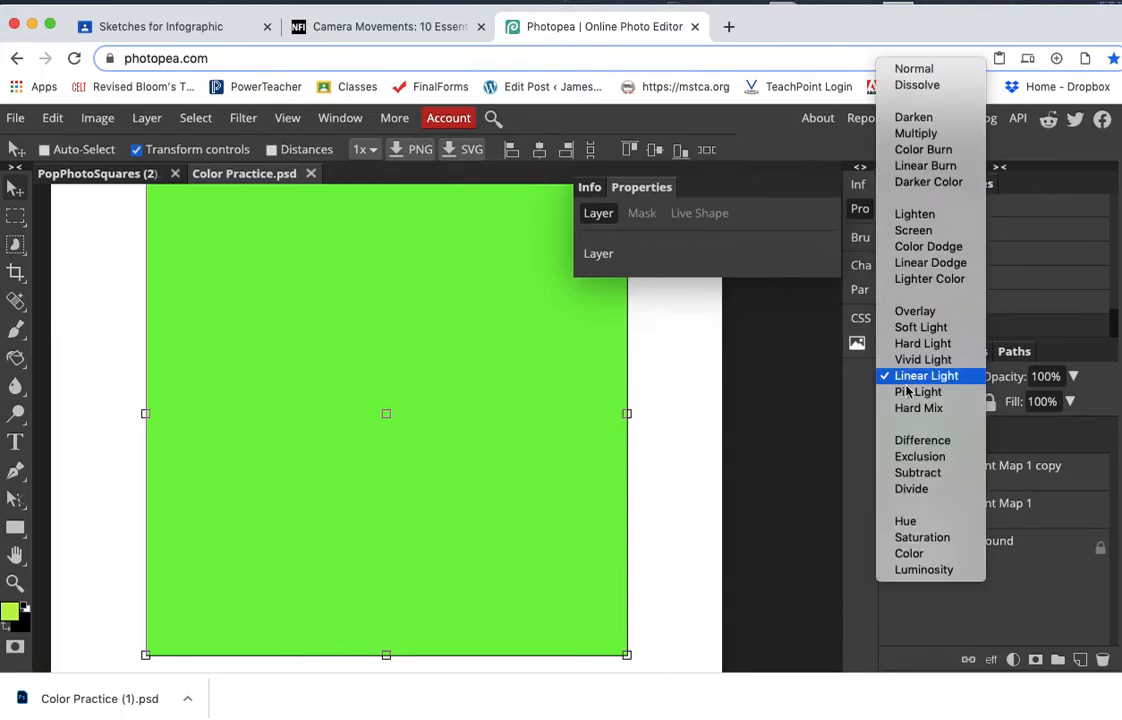
left_click(910, 376)
left_click(910, 377)
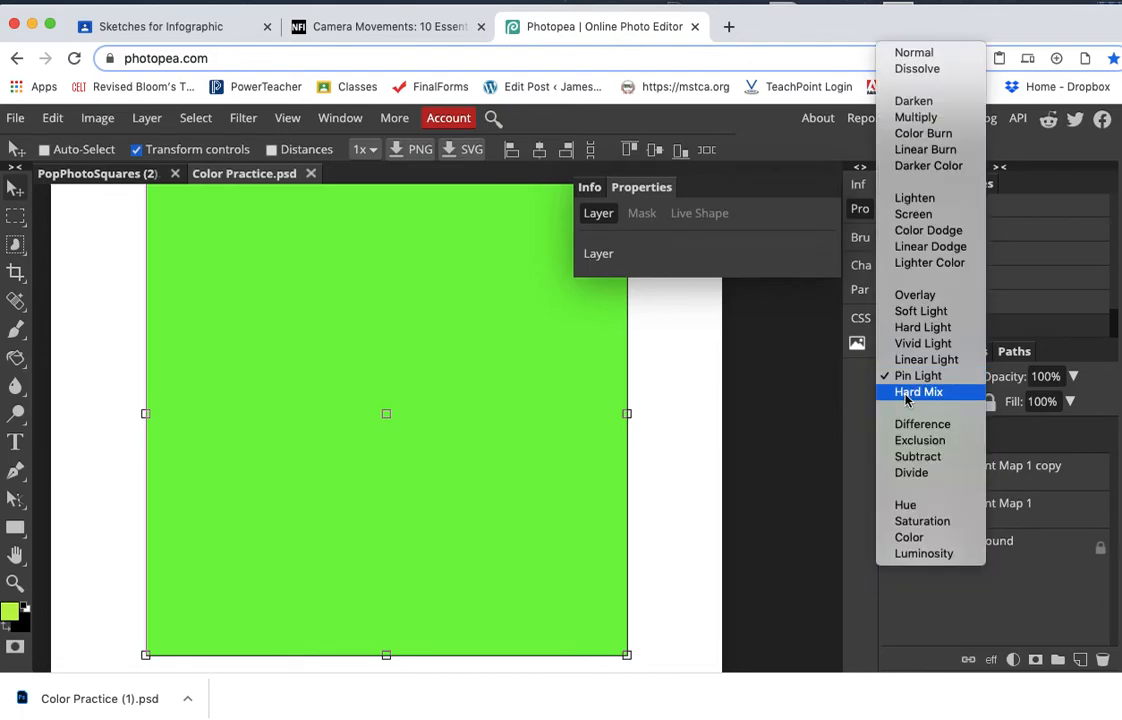
left_click(912, 391)
Compare Difference and Exclusion on the green layer, and set its blend mode to Difference
left_click(910, 376)
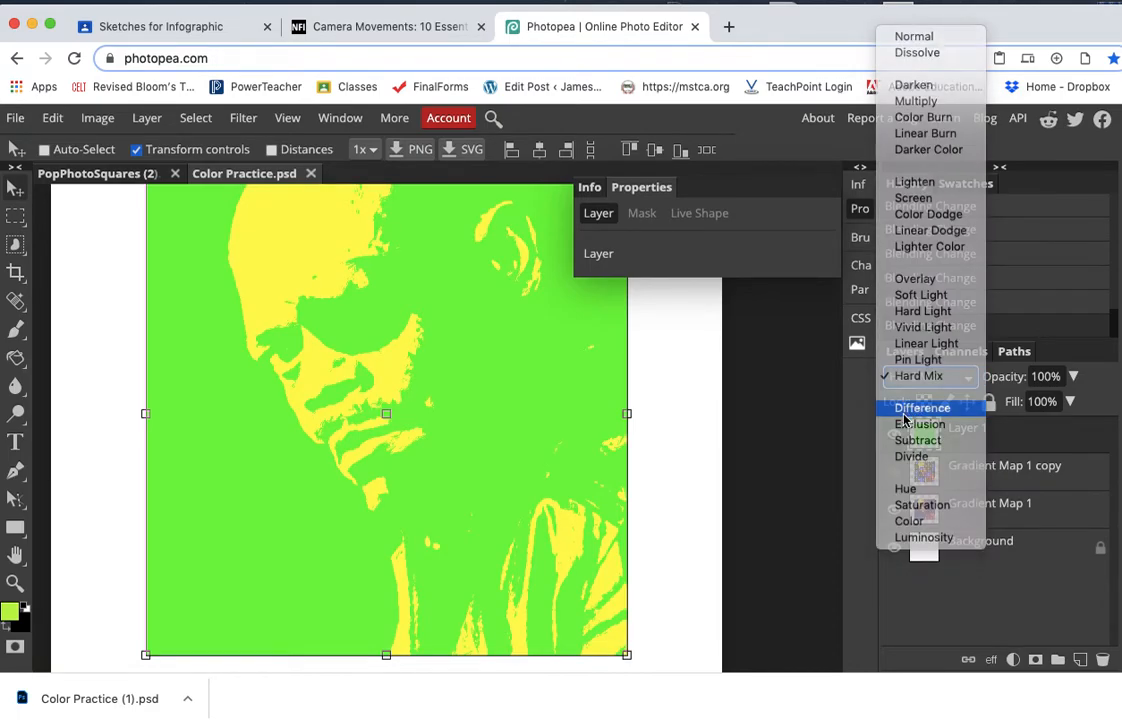
left_click(906, 408)
left_click(906, 380)
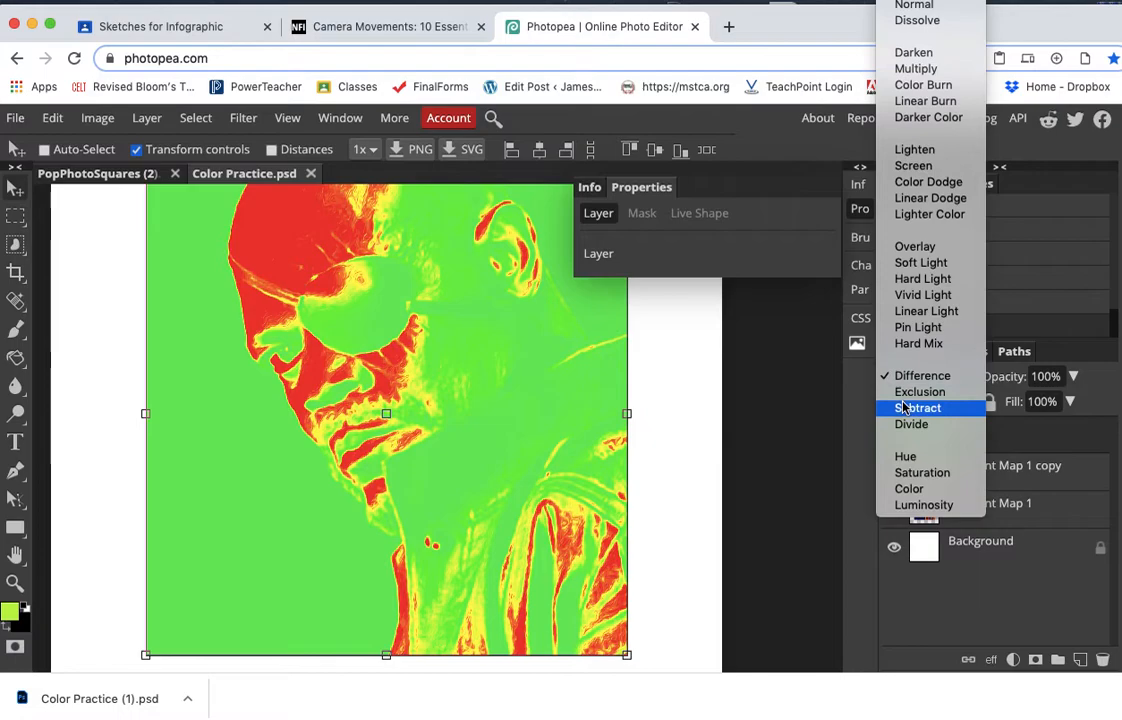
left_click(906, 392)
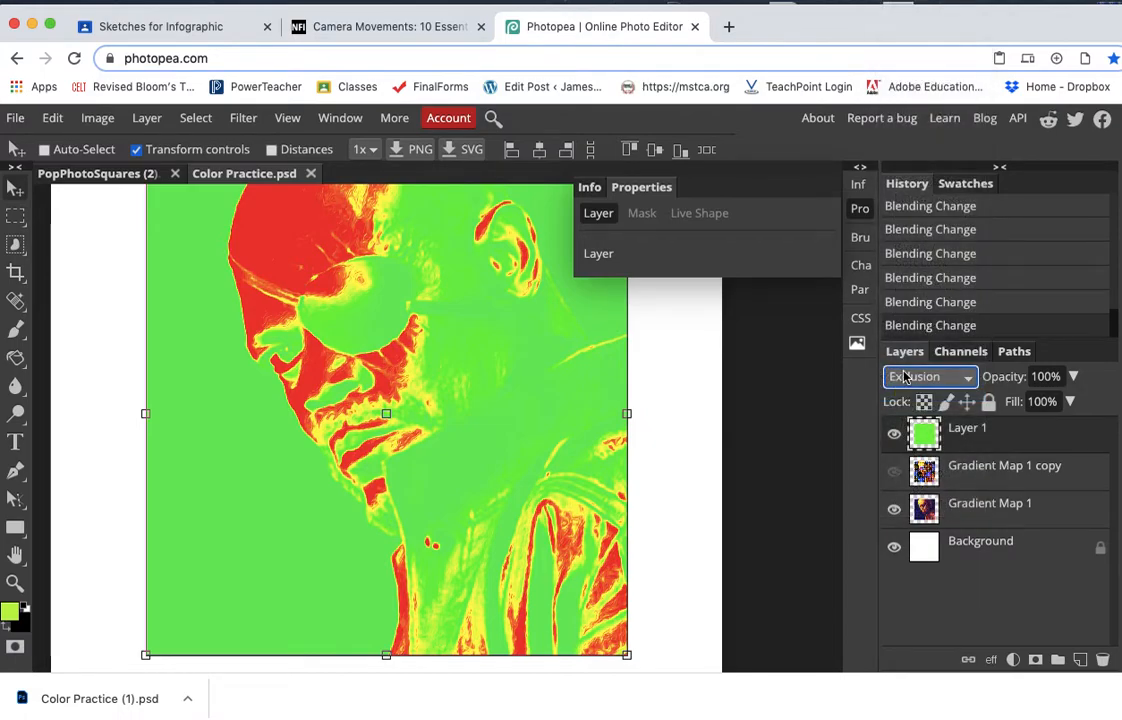
left_click(906, 376)
left_click(906, 356)
Lower the green layer's opacity to 65%
left_click(1070, 401)
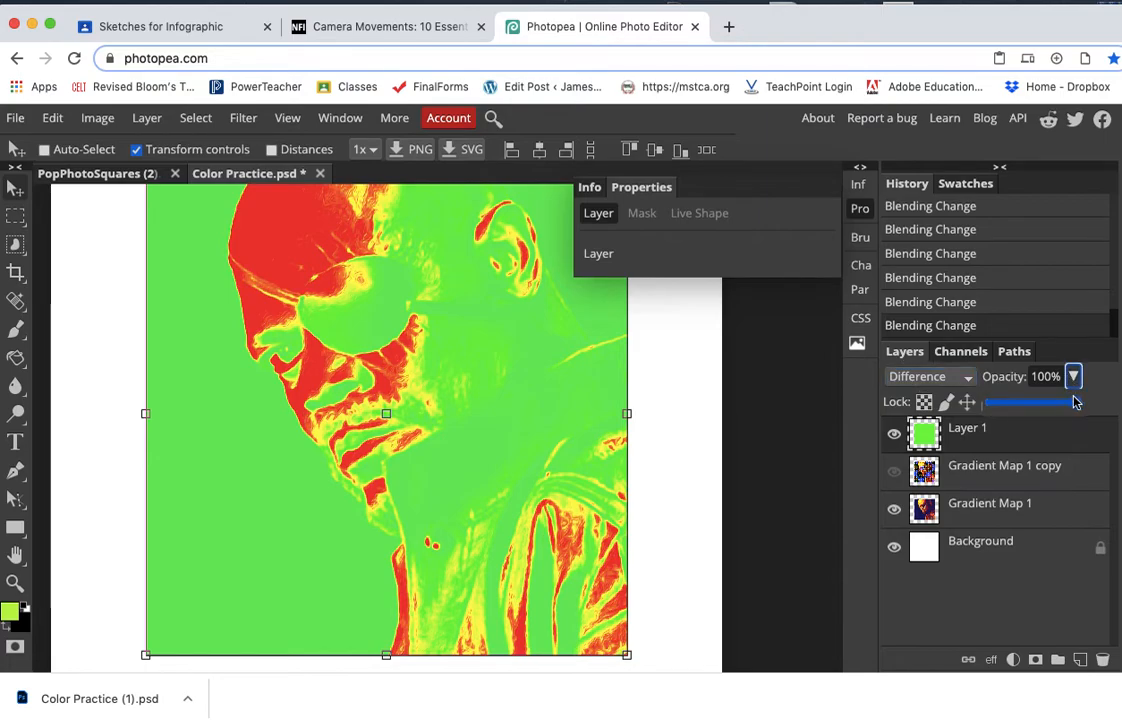
mouse_move(1064, 404)
left_mouse_down()
mouse_move(1031, 403)
mouse_move(1048, 408)
left_mouse_up()
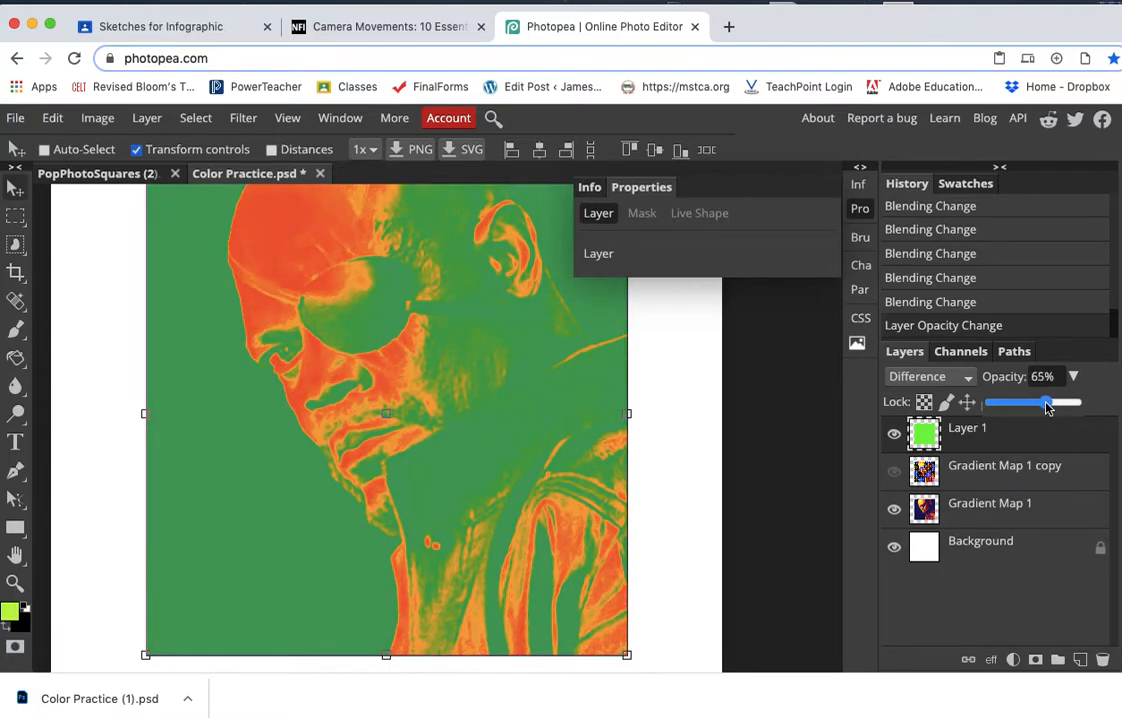
scroll(692, 512, "right", 3)
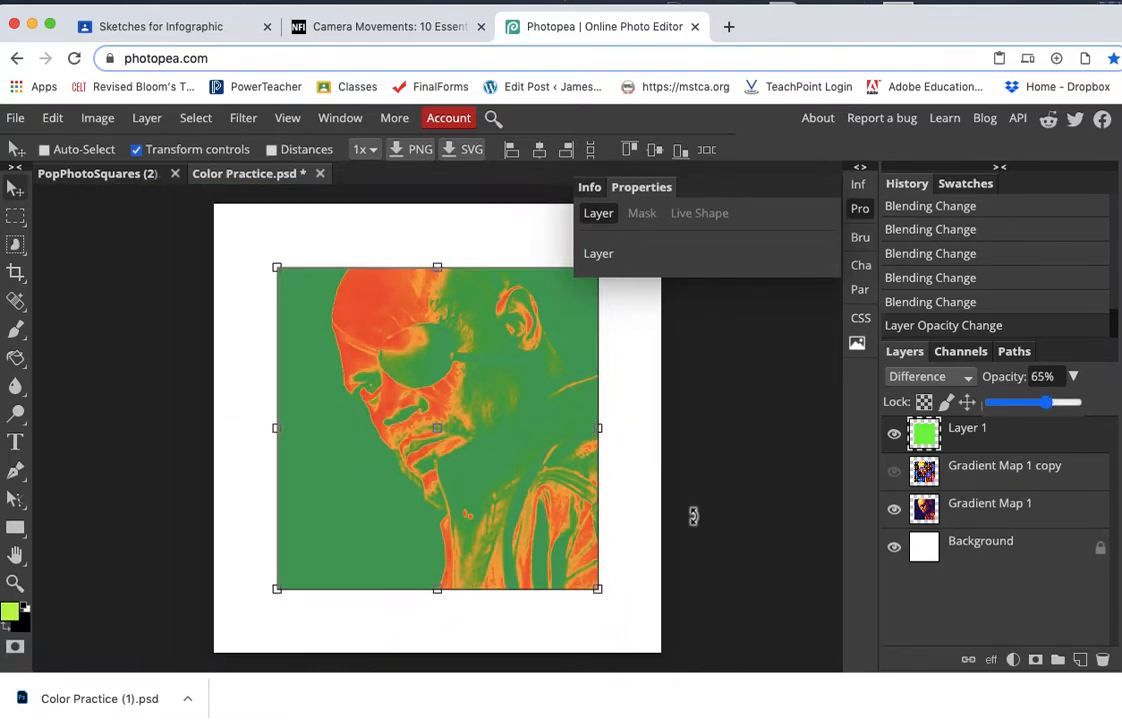
scroll(692, 516, "down", 3)
Move the hidden halftone copy below Gradient Map 1 and merge the green layer with Gradient Map 1
left_click_drag(967, 471, 962, 527)
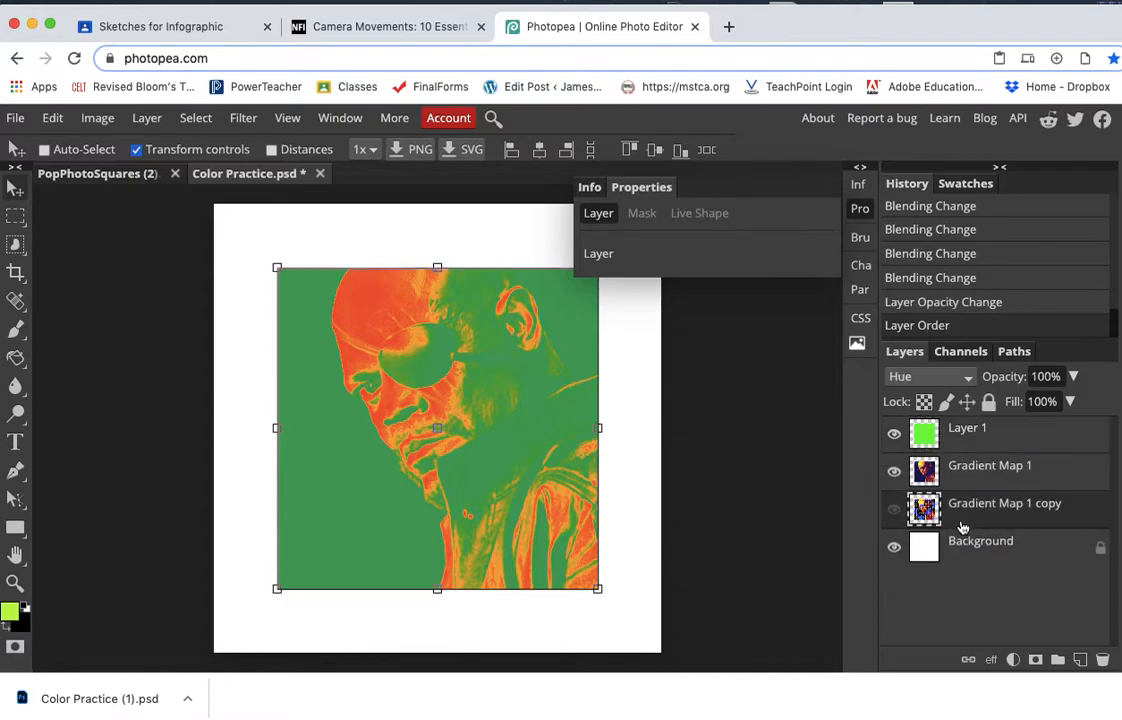
left_click(948, 430)
left_click(967, 484)
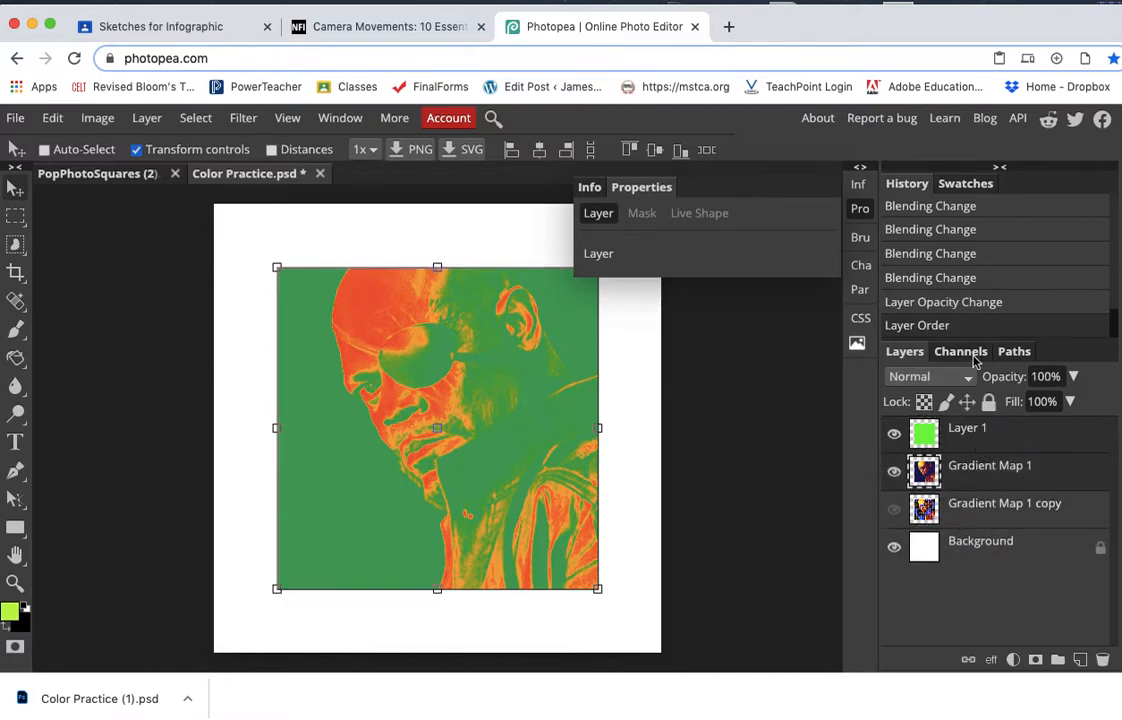
left_click(147, 120)
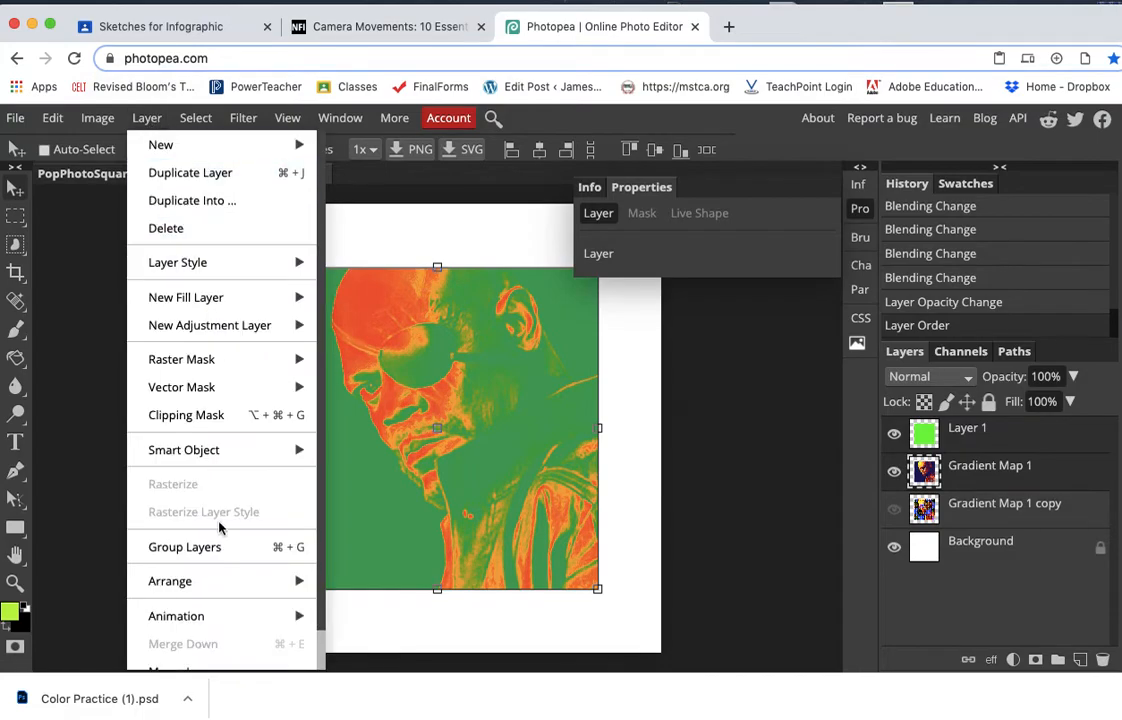
scroll(195, 615, "down", 1)
left_click(190, 630)
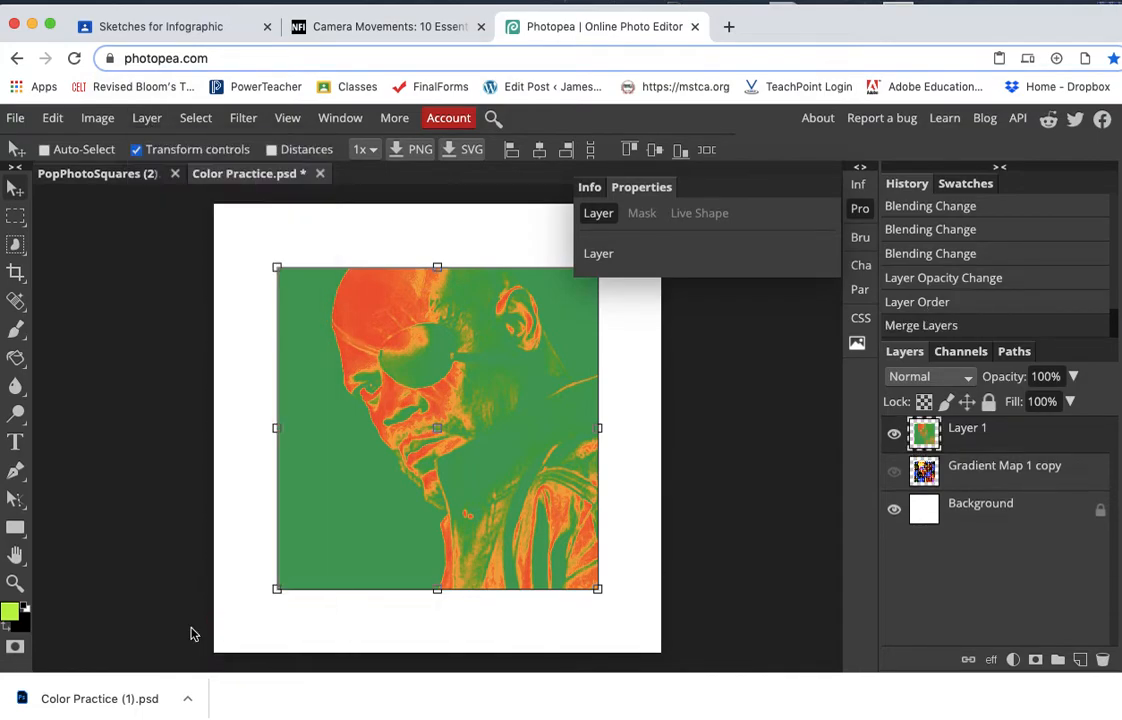